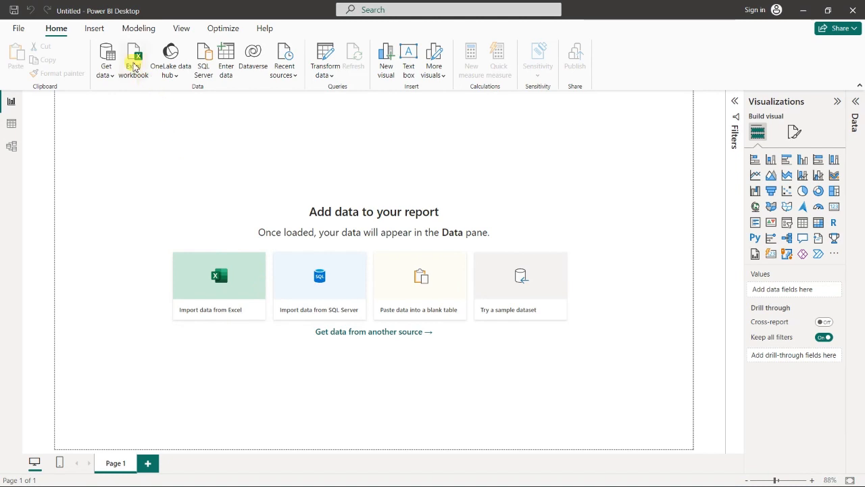
Step: Load the Customers sheet from the DAX Customers.xlsx workbook and expand the Customers table's field list
{"action": "left_click", "coordinate": [133, 64]}
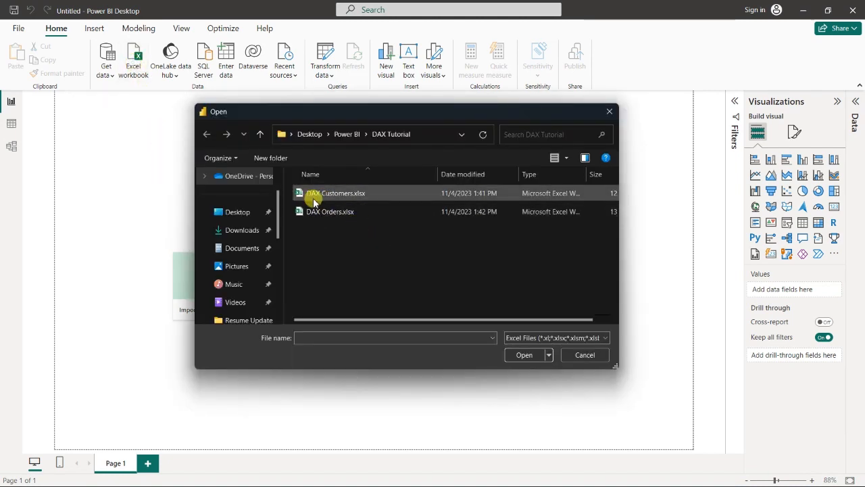
{"action": "left_click", "coordinate": [312, 197]}
{"action": "left_click", "coordinate": [524, 355]}
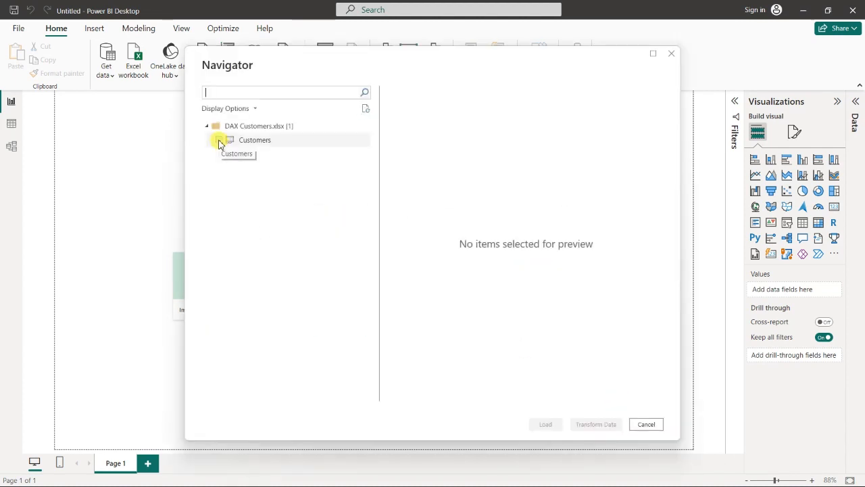
{"action": "left_click", "coordinate": [219, 141]}
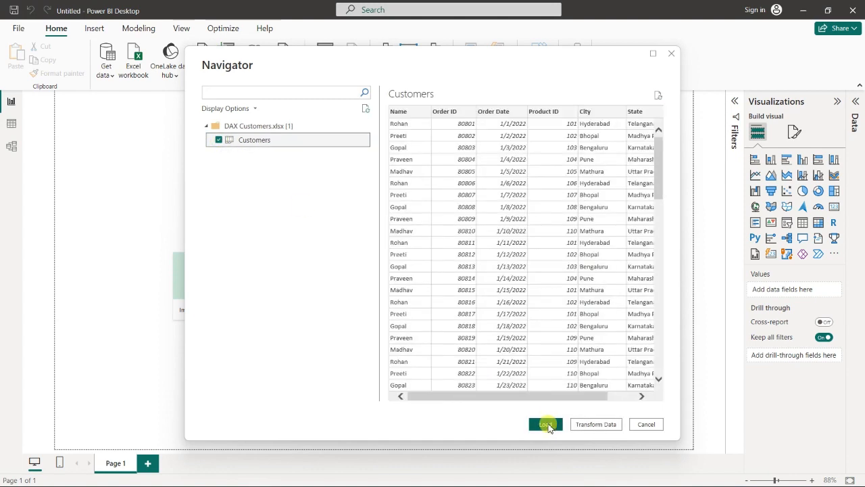
{"action": "left_click", "coordinate": [544, 425]}
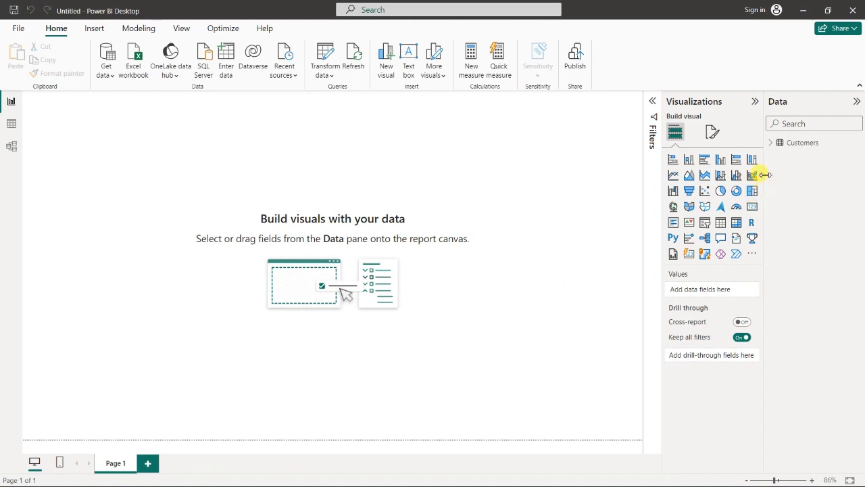
{"action": "left_click", "coordinate": [771, 145]}
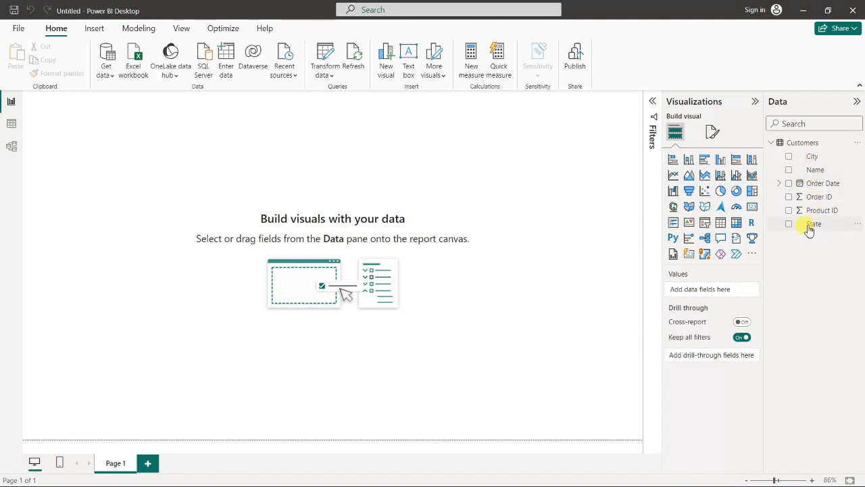
Step: Load the Orders sheet from the DAX Orders.xlsx workbook and expand the Orders table's field list
{"action": "left_click", "coordinate": [136, 60]}
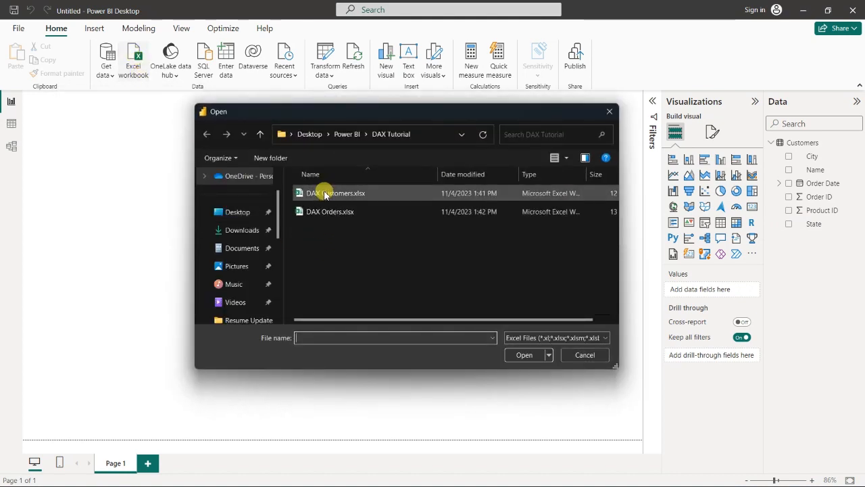
{"action": "left_click", "coordinate": [329, 210]}
{"action": "left_click", "coordinate": [518, 357]}
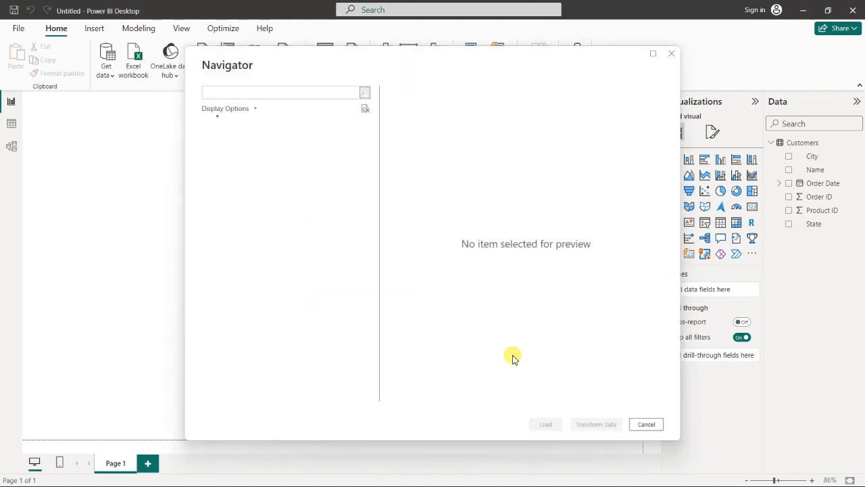
{"action": "left_click", "coordinate": [219, 140]}
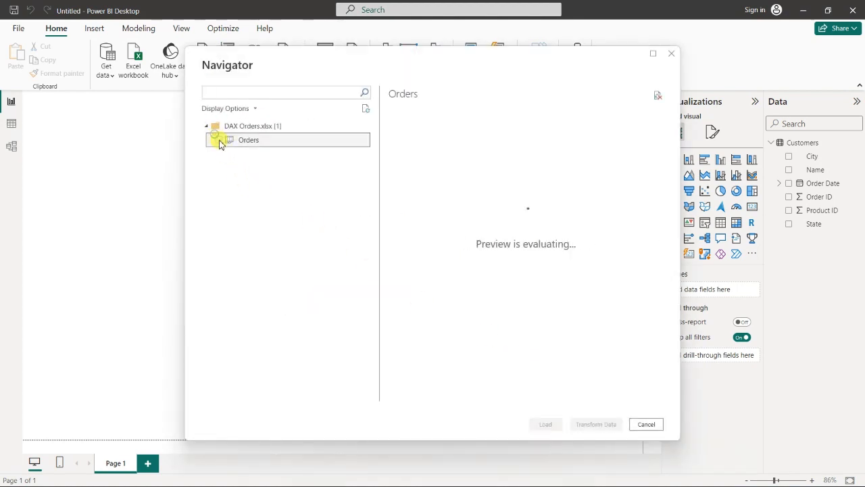
{"action": "left_click", "coordinate": [546, 424]}
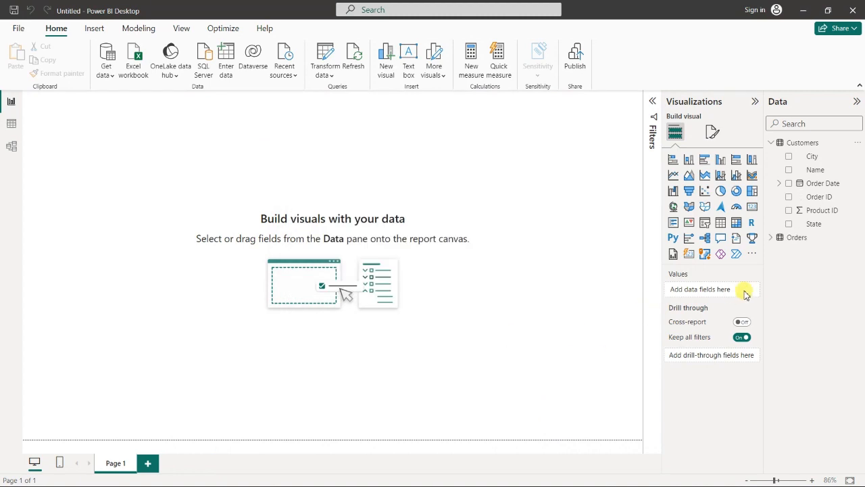
{"action": "left_click", "coordinate": [780, 243]}
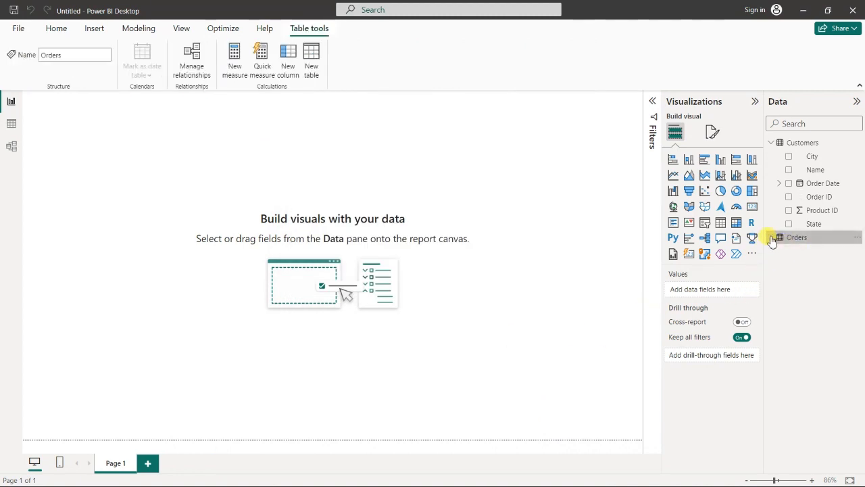
{"action": "left_click", "coordinate": [771, 238]}
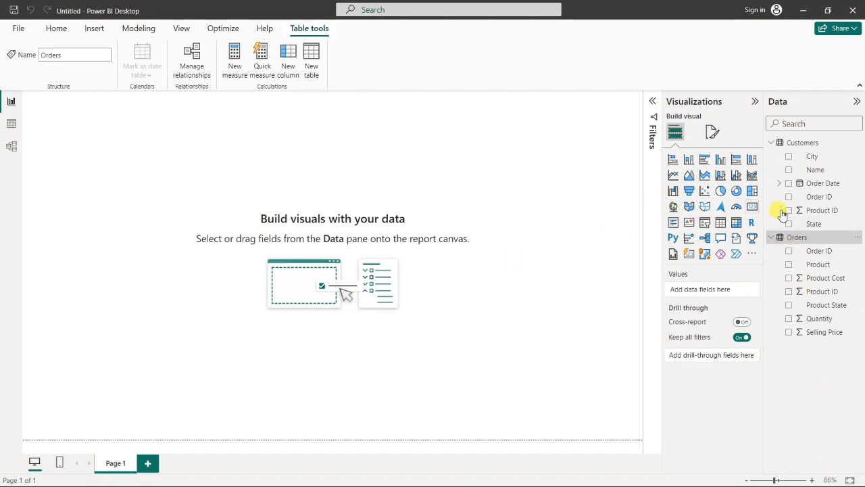
Step: Examine the rows of the Customers and Orders tables in the table view and expand both field lists
{"action": "left_click", "coordinate": [12, 124]}
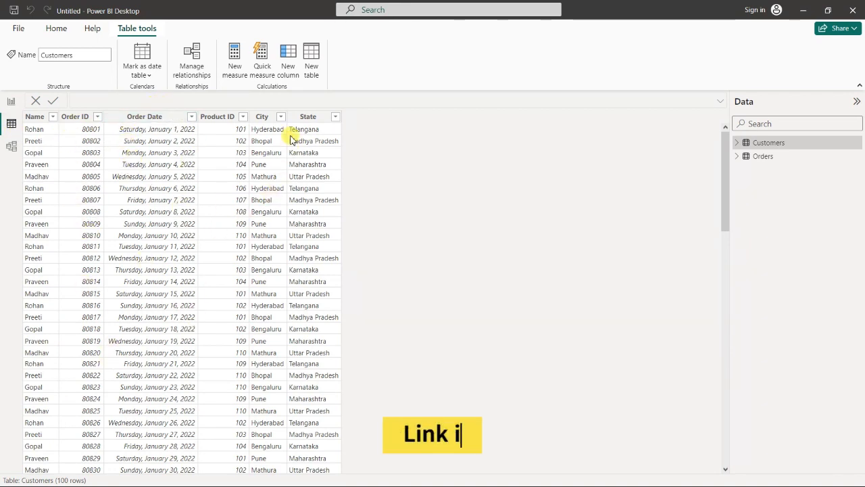
{"action": "left_click", "coordinate": [769, 157]}
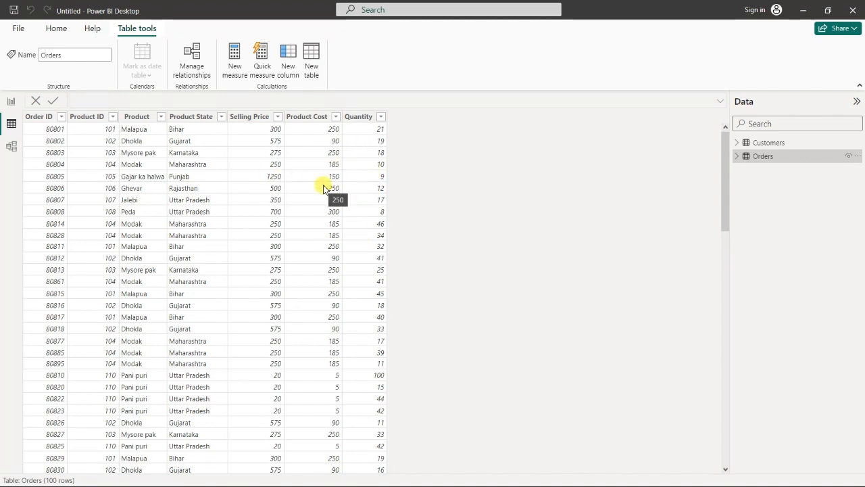
{"action": "left_click", "coordinate": [741, 144]}
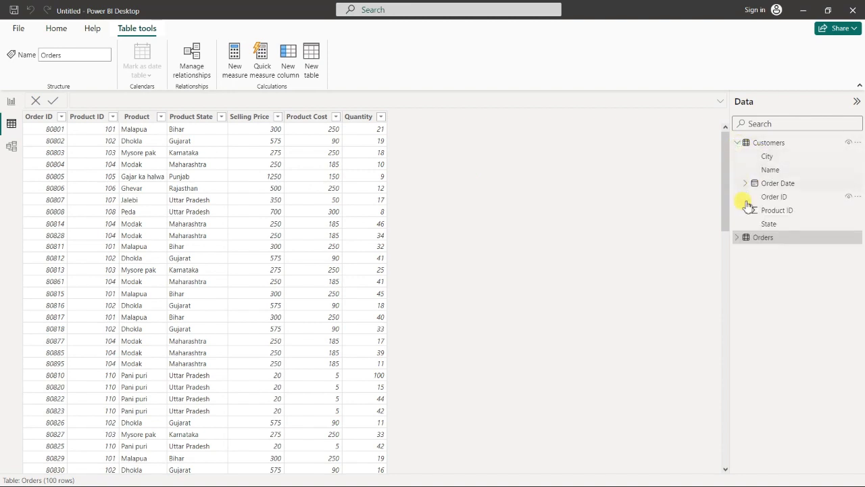
{"action": "left_click", "coordinate": [740, 240]}
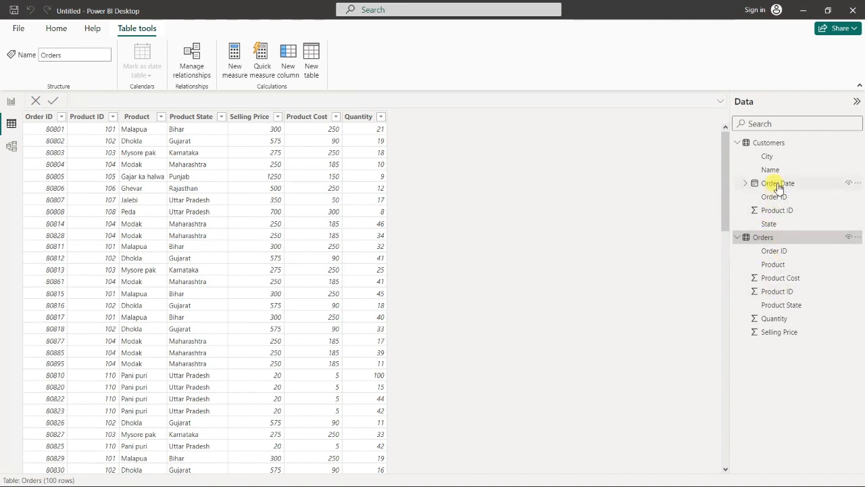
Step: In the model view, move the Orders table card away from Customers to expose the relationship line between them
{"action": "left_click", "coordinate": [17, 150]}
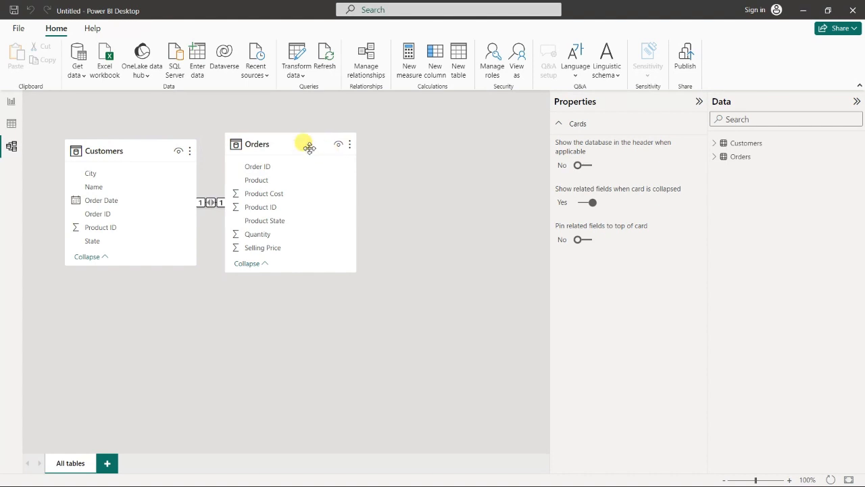
{"action": "left_click_drag", "start_coordinate": [307, 146], "coordinate": [440, 149]}
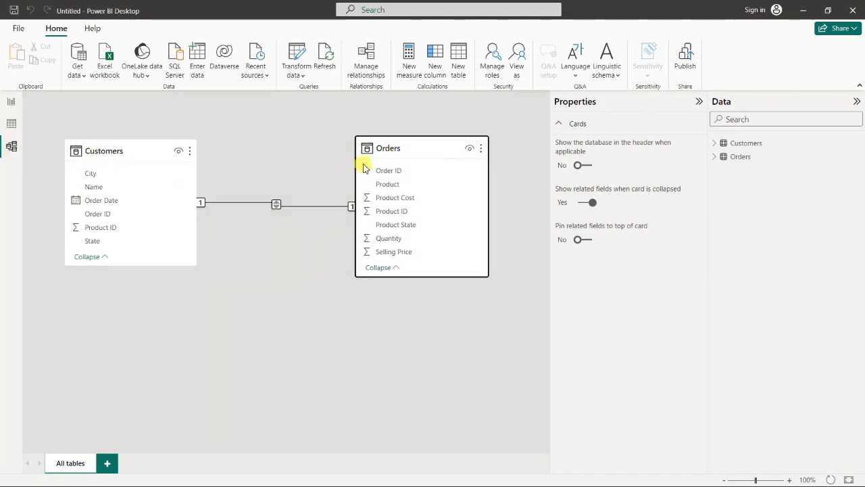
{"action": "left_click_drag", "start_coordinate": [409, 147], "coordinate": [410, 143]}
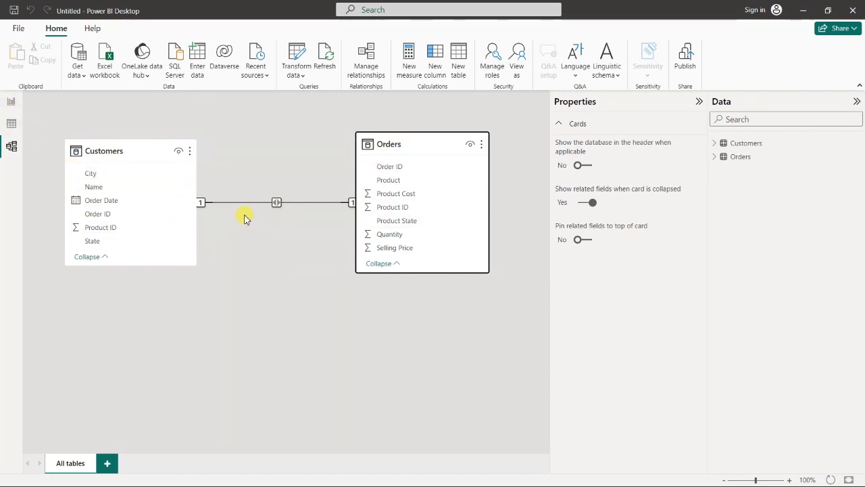
Step: Return to the report view and create a new measure named Count Rows in the Orders table
{"action": "left_click", "coordinate": [12, 102]}
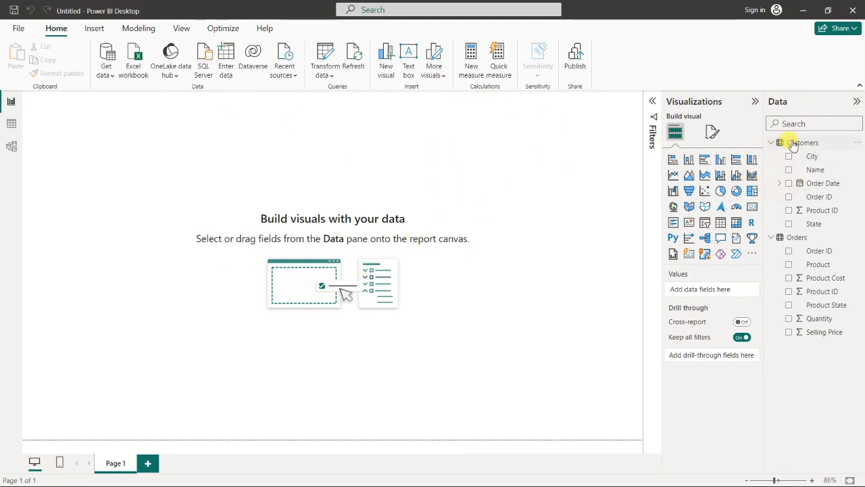
{"action": "right_click", "coordinate": [800, 237]}
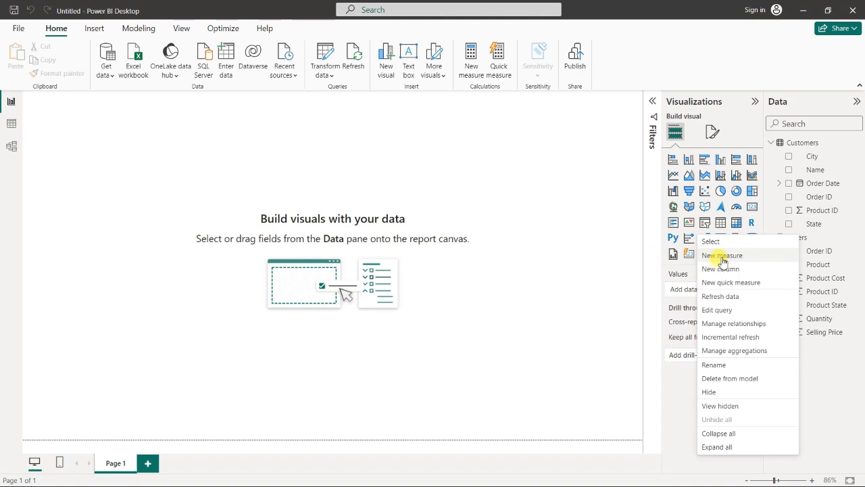
{"action": "left_click", "coordinate": [564, 269]}
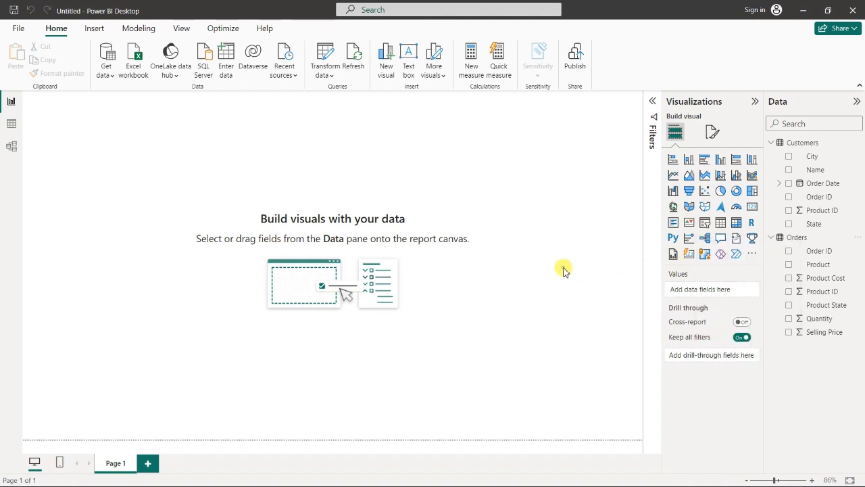
{"action": "left_click", "coordinate": [802, 238]}
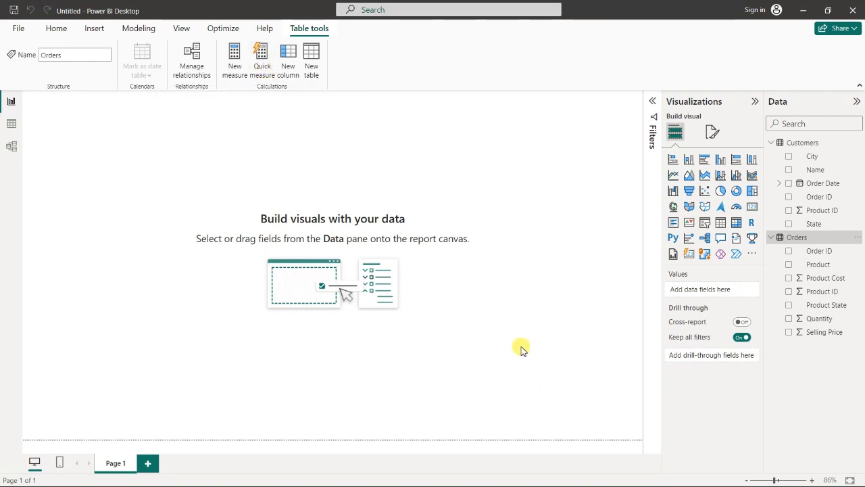
{"action": "right_click", "coordinate": [797, 240]}
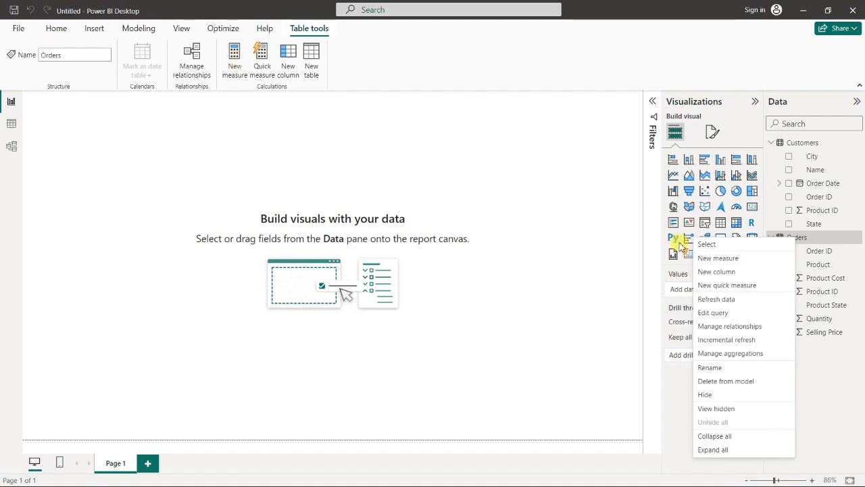
{"action": "left_click", "coordinate": [751, 262]}
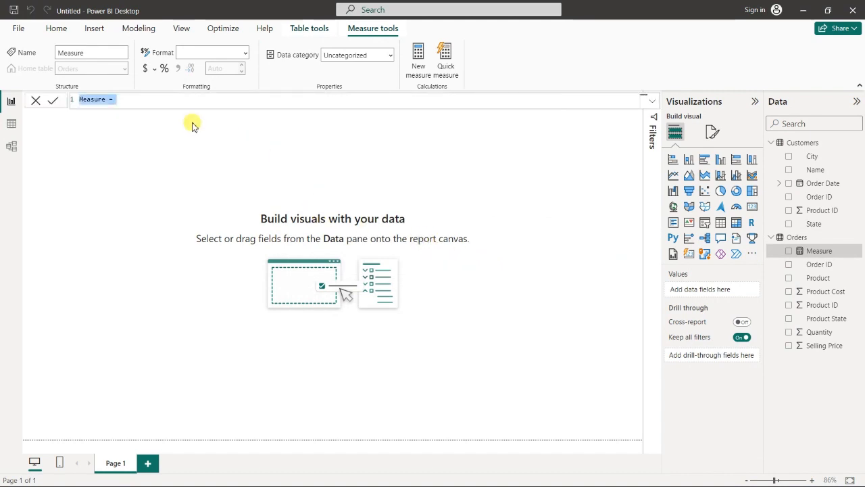
{"action": "left_click", "coordinate": [119, 100]}
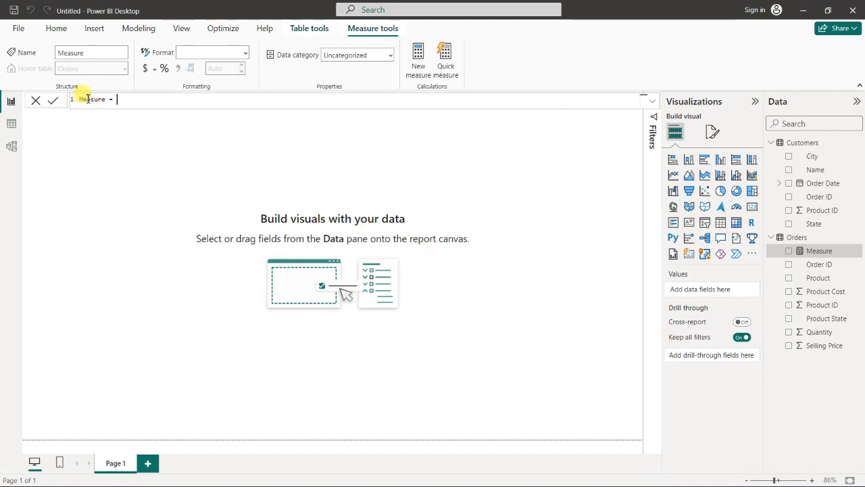
{"action": "double_click", "coordinate": [107, 99]}
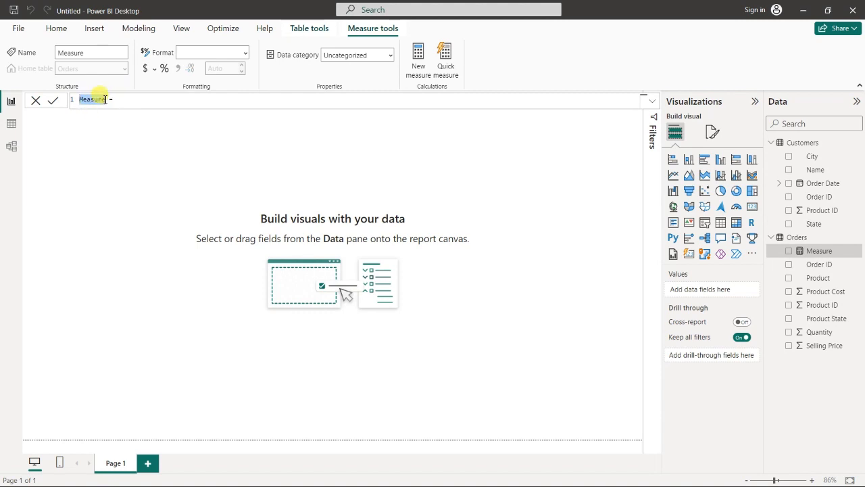
{"action": "type", "text": "Count Rows"}
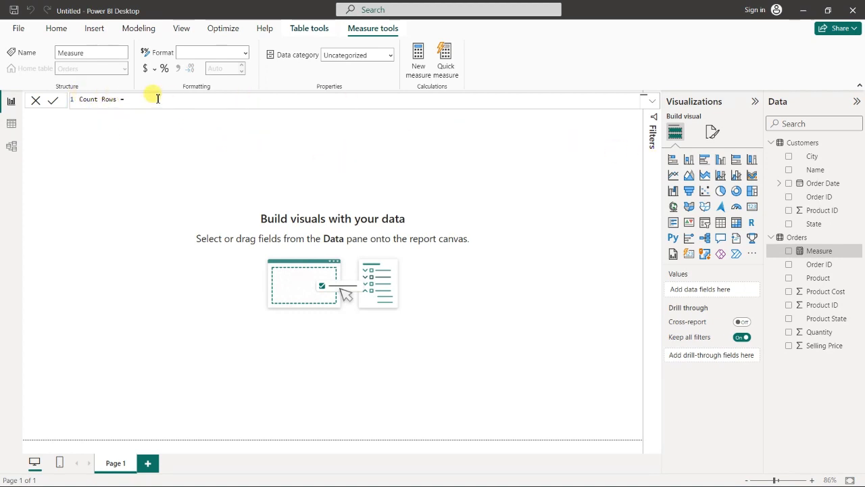
Step: Define the Count Rows measure as COUNT(Orders[Order ID]) and commit the formula
{"action": "type", "text": "COUNT"}
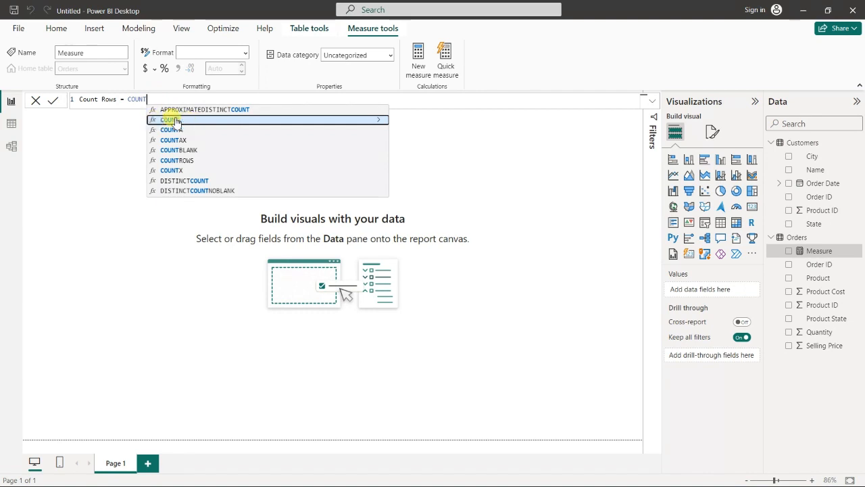
{"action": "left_click", "coordinate": [381, 122]}
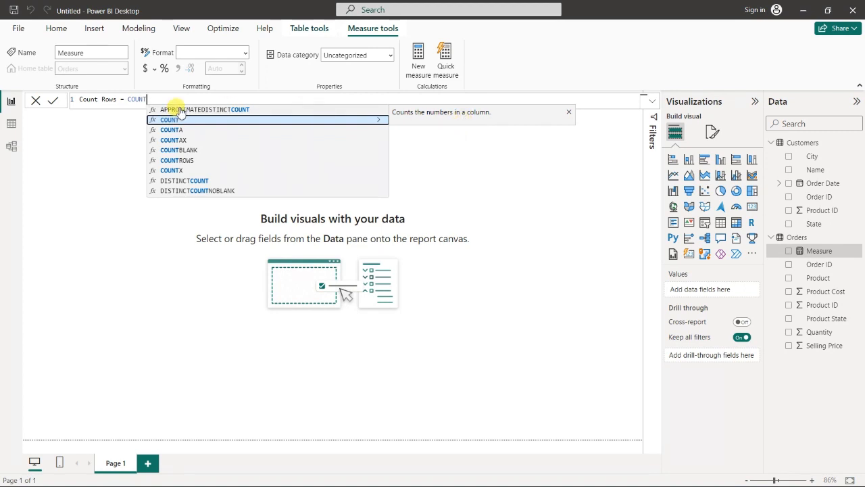
{"action": "type", "text": "("}
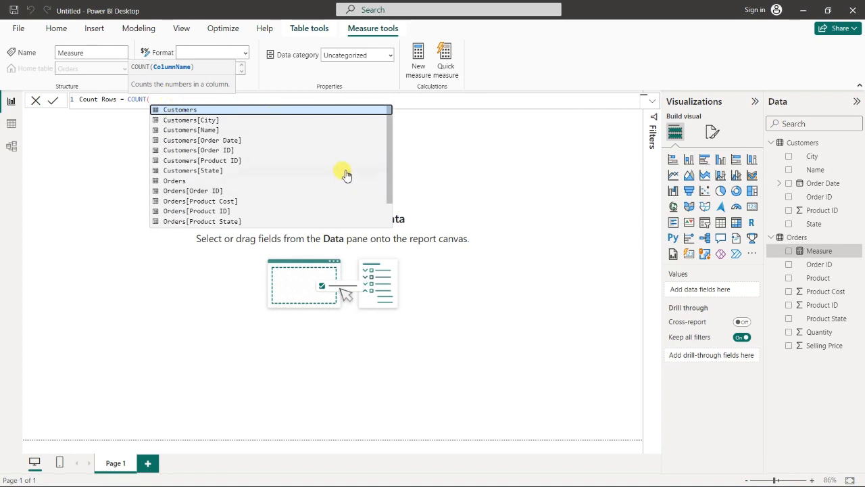
{"action": "type", "text": "ORD"}
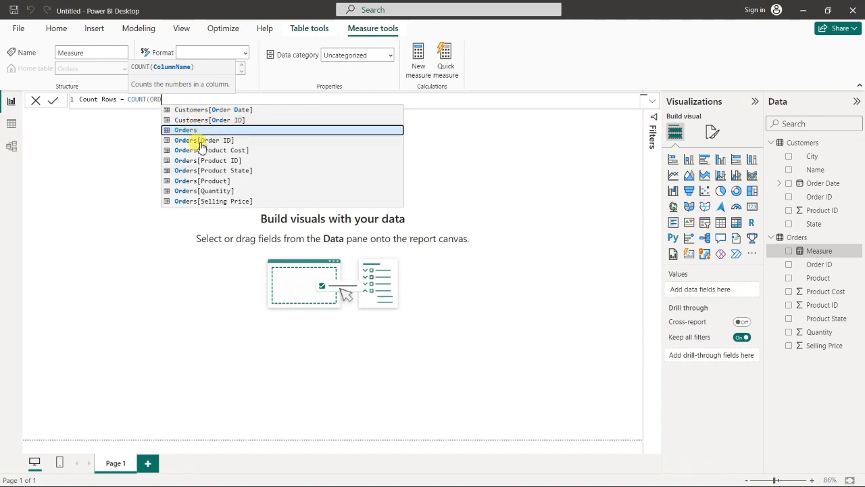
{"action": "left_click", "coordinate": [195, 141]}
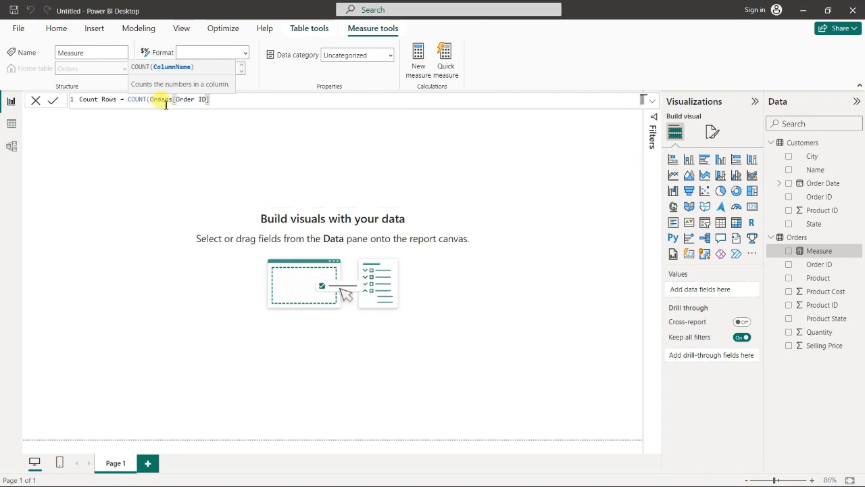
{"action": "left_click_drag", "start_coordinate": [150, 99], "coordinate": [163, 101]}
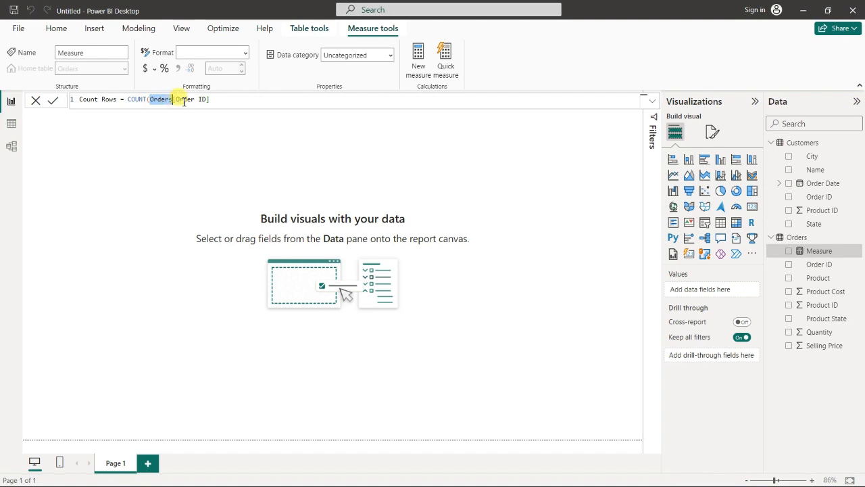
{"action": "left_click_drag", "start_coordinate": [176, 99], "coordinate": [211, 99]}
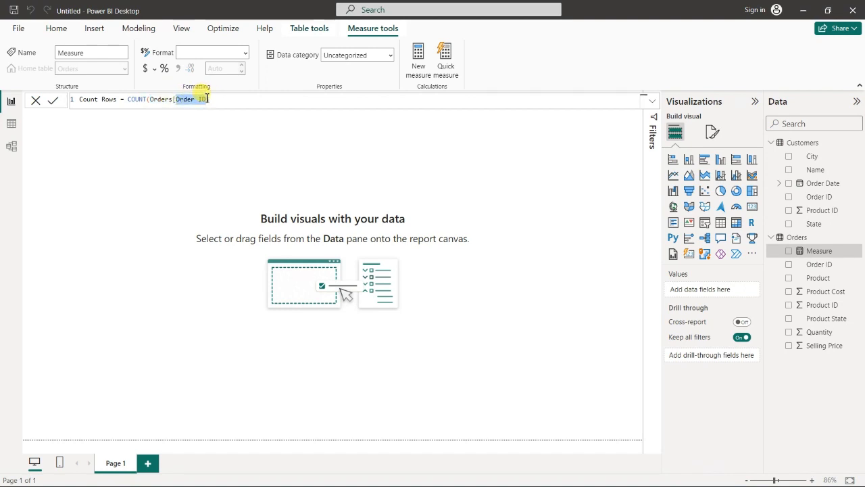
{"action": "left_click", "coordinate": [226, 100]}
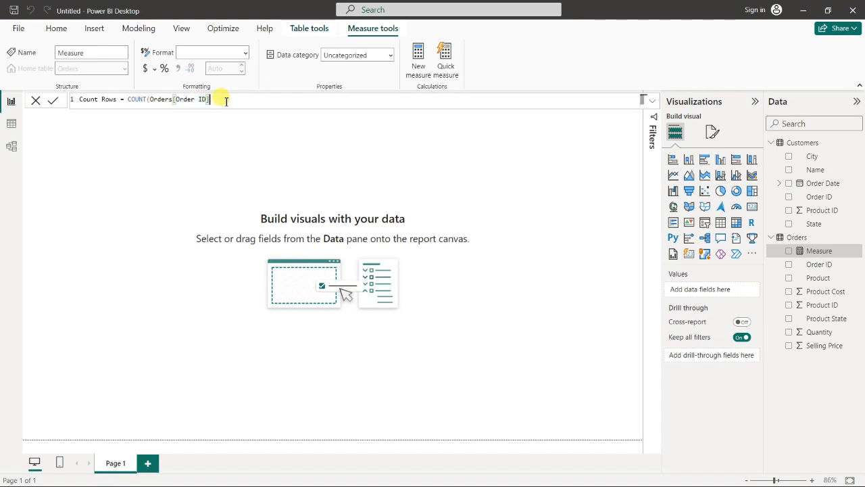
{"action": "type", "text": ")"}
{"action": "key", "text": "Return"}
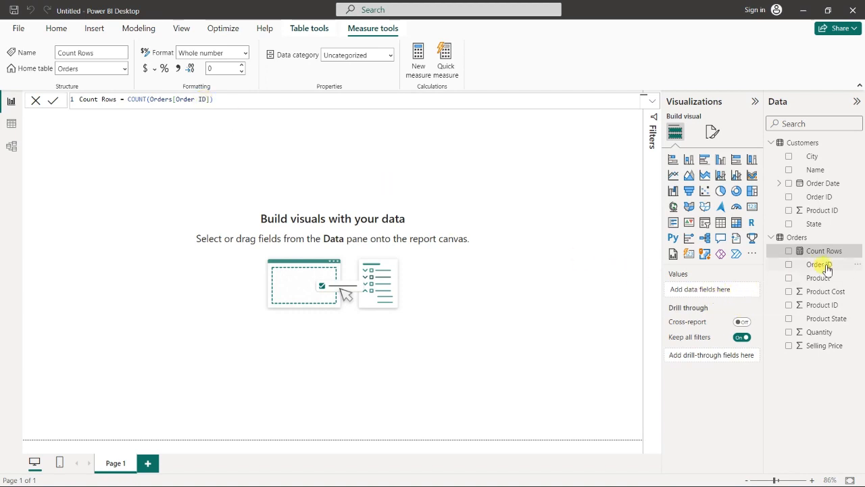
Step: Add the Count Rows measure to the report canvas and change its column chart into a table visual
{"action": "left_click", "coordinate": [791, 252]}
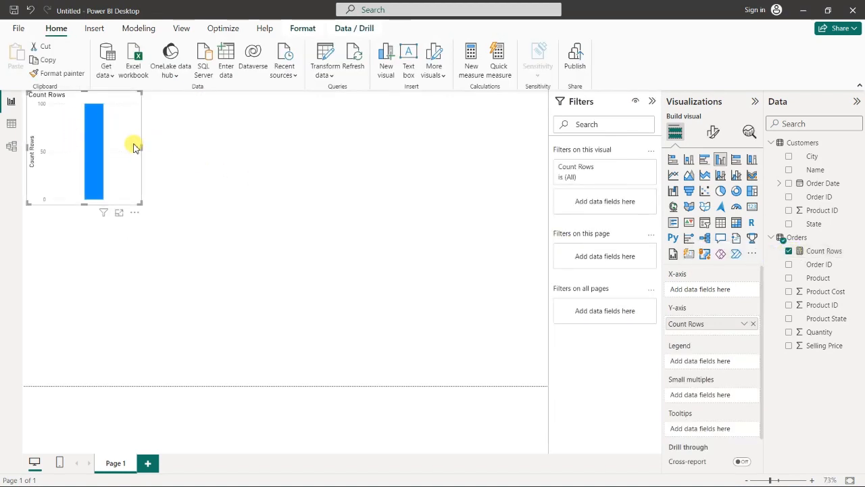
{"action": "left_click_drag", "start_coordinate": [125, 133], "coordinate": [221, 176]}
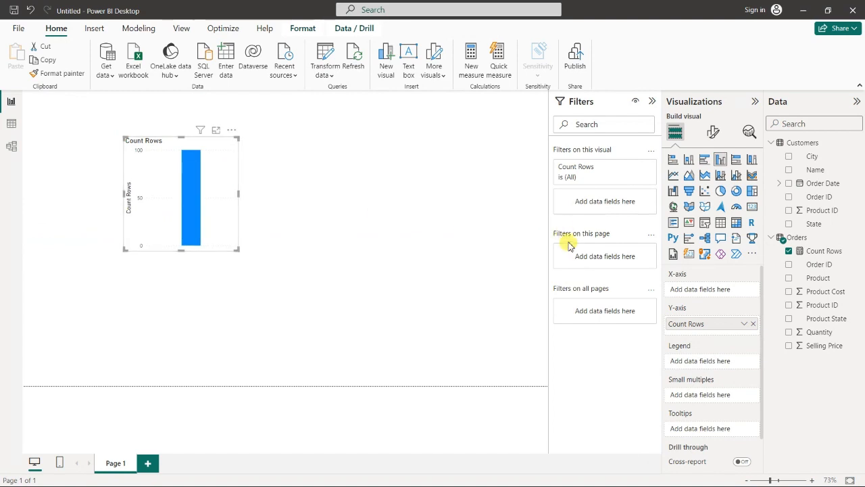
{"action": "left_click", "coordinate": [721, 223]}
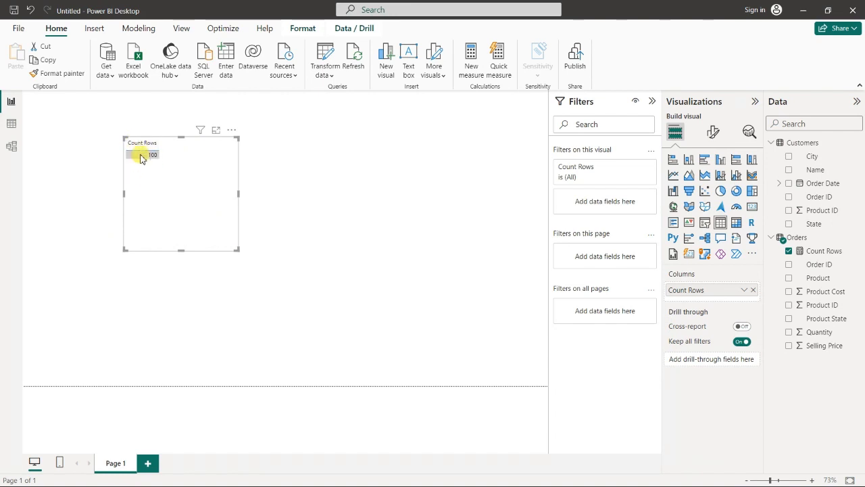
Step: Set the font size of the table visual's values and column headers to 20
{"action": "left_click", "coordinate": [358, 208]}
{"action": "left_click", "coordinate": [220, 249]}
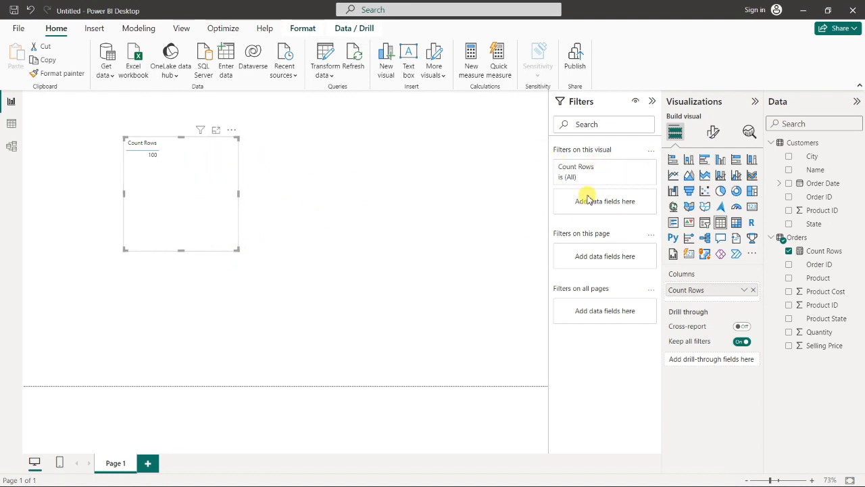
{"action": "left_click", "coordinate": [713, 134]}
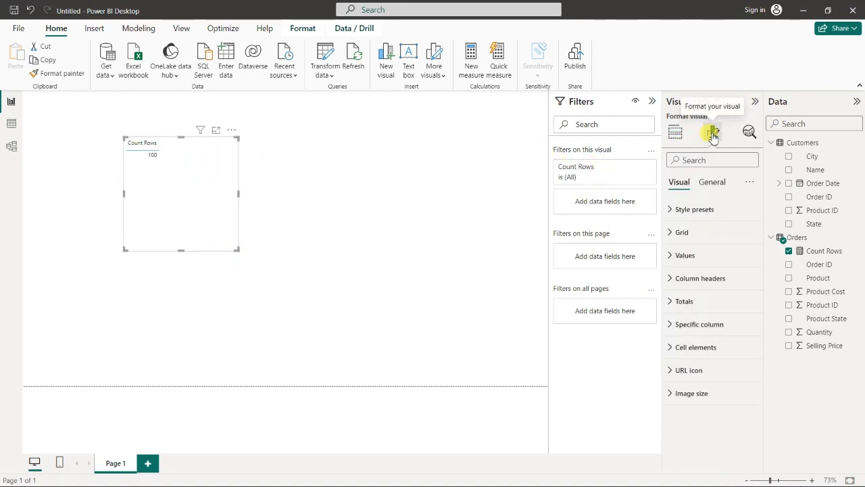
{"action": "left_click", "coordinate": [674, 257]}
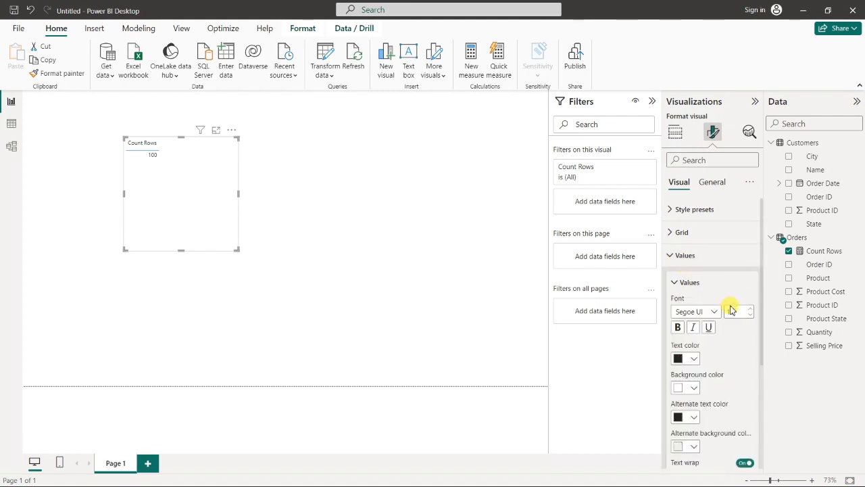
{"action": "key", "text": "BackSpace"}
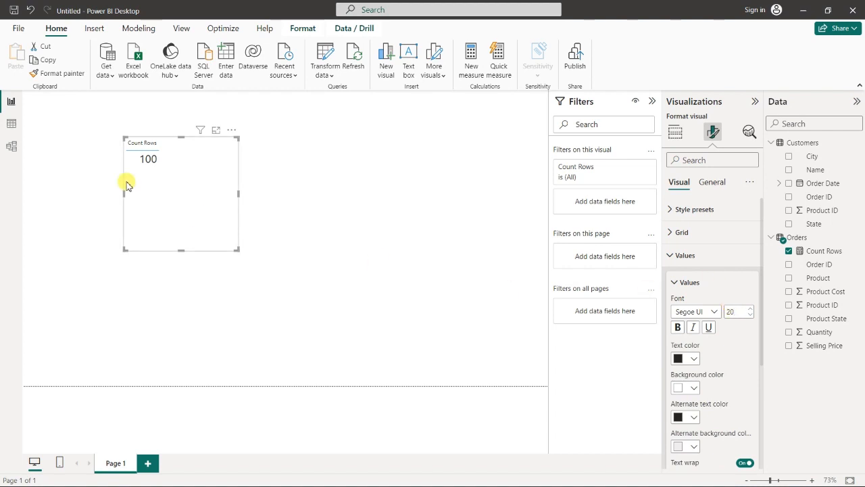
{"action": "left_click", "coordinate": [673, 255]}
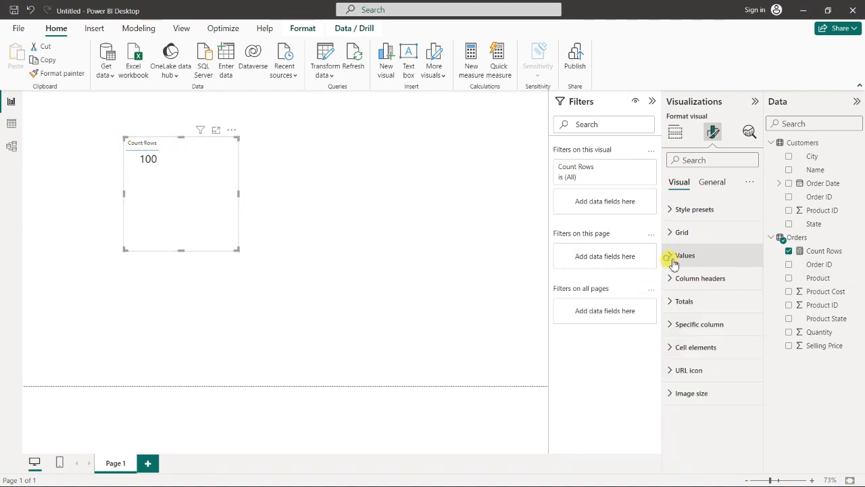
{"action": "left_click", "coordinate": [670, 281]}
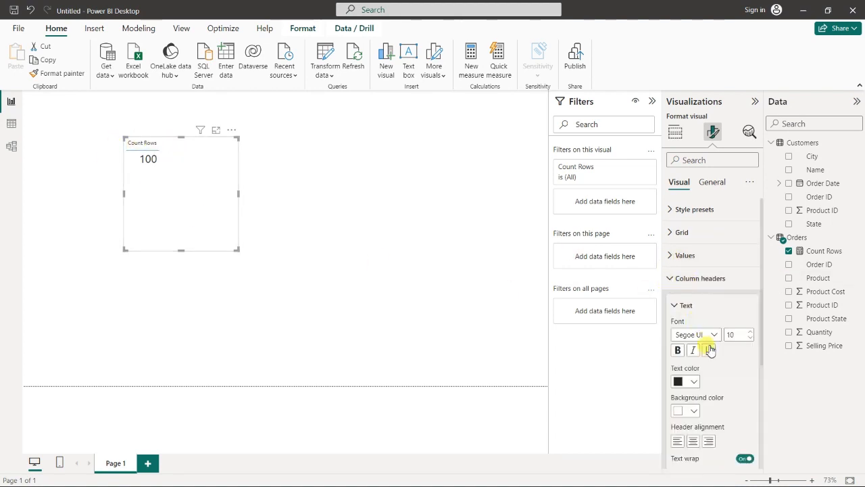
{"action": "type", "text": "20"}
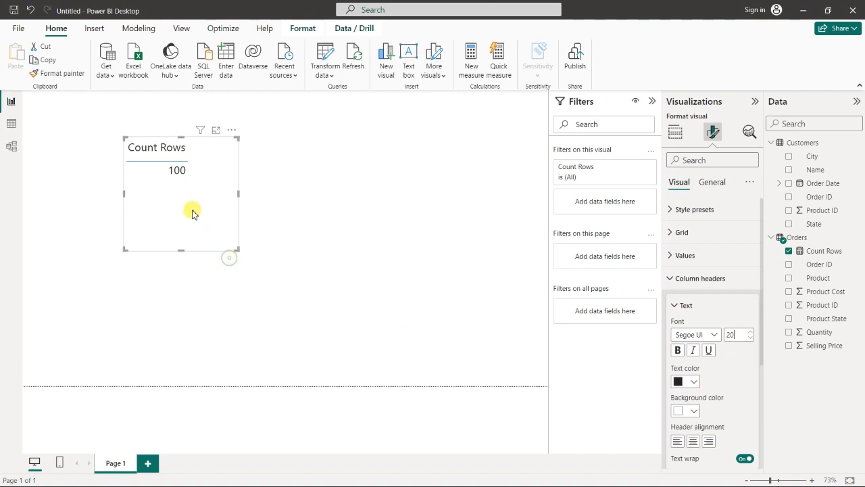
{"action": "left_click", "coordinate": [291, 204]}
Step: Shrink the Count Rows table to fit its content and move it to the upper-left corner of the report page
{"action": "left_click", "coordinate": [235, 248]}
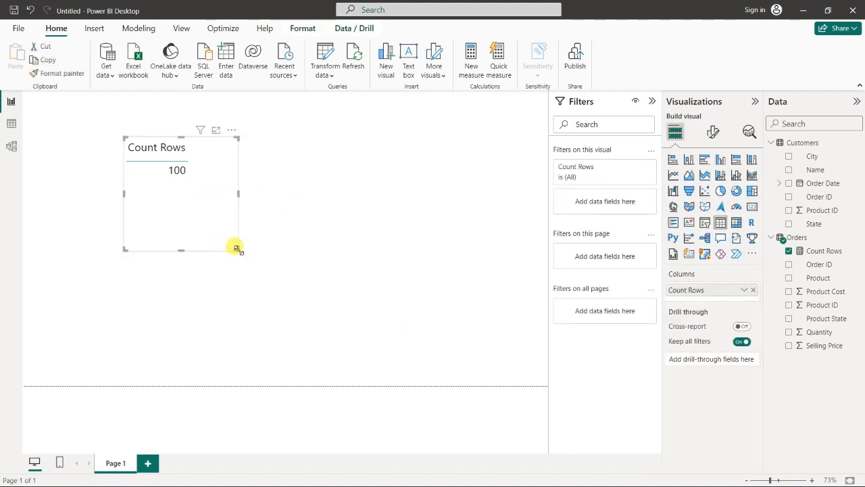
{"action": "left_click_drag", "start_coordinate": [235, 249], "coordinate": [194, 187]}
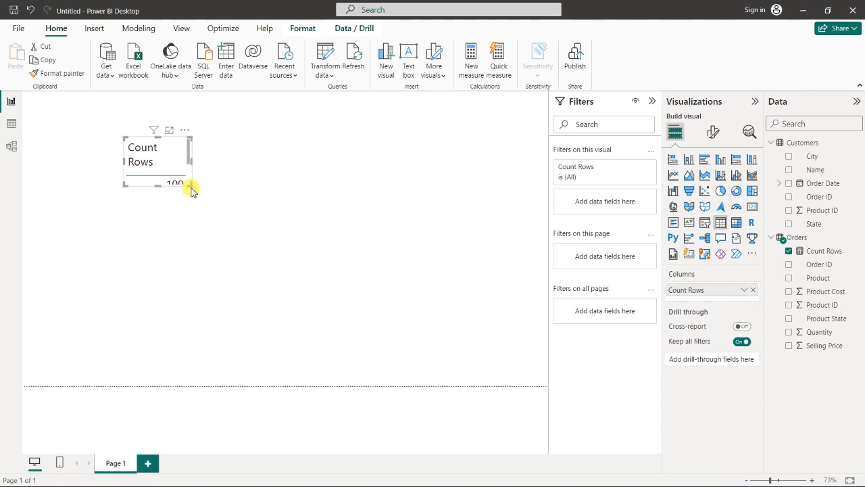
{"action": "left_click_drag", "start_coordinate": [191, 188], "coordinate": [207, 200]}
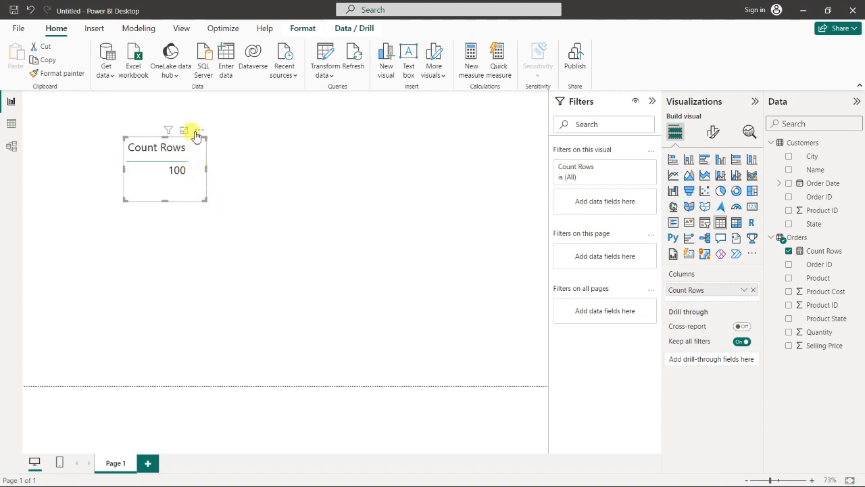
{"action": "left_click_drag", "start_coordinate": [196, 132], "coordinate": [105, 102]}
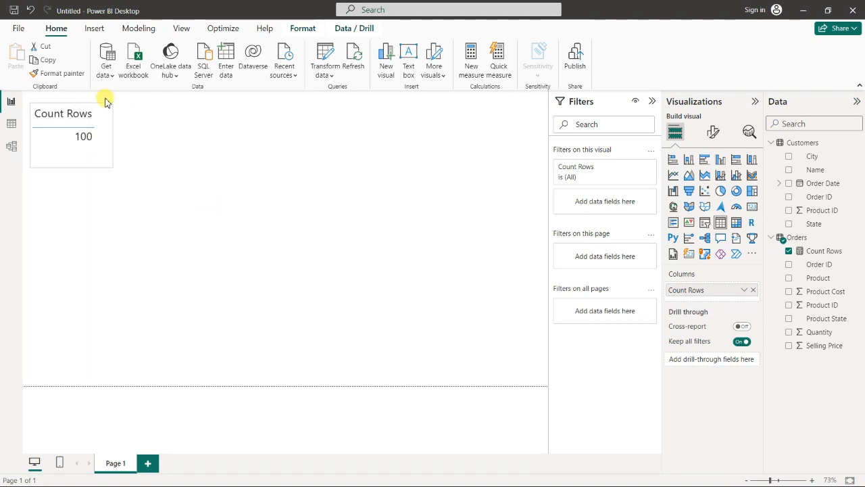
{"action": "left_click", "coordinate": [244, 210]}
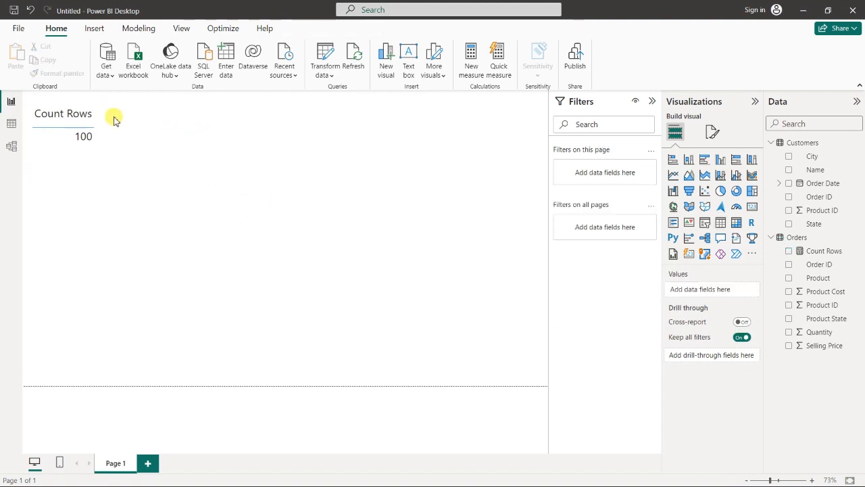
Step: Open the Count Rows measure's formula and review its COUNT function and Orders table reference
{"action": "left_click", "coordinate": [824, 252]}
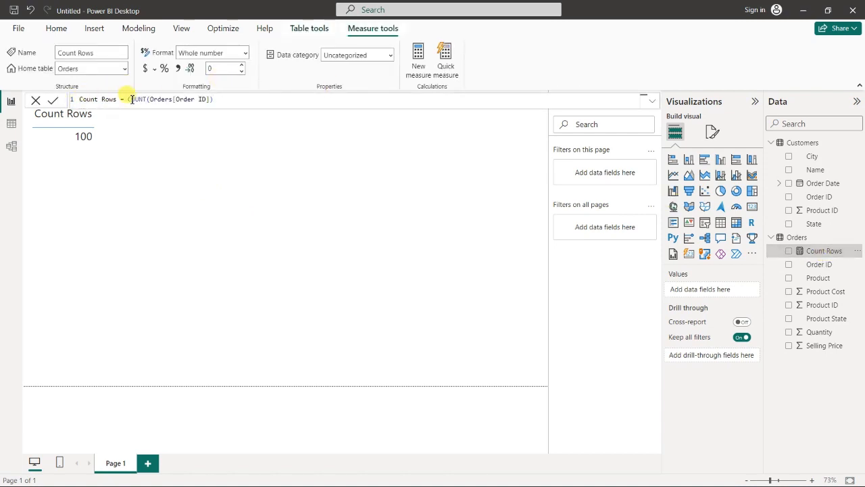
{"action": "left_click_drag", "start_coordinate": [130, 99], "coordinate": [143, 99]}
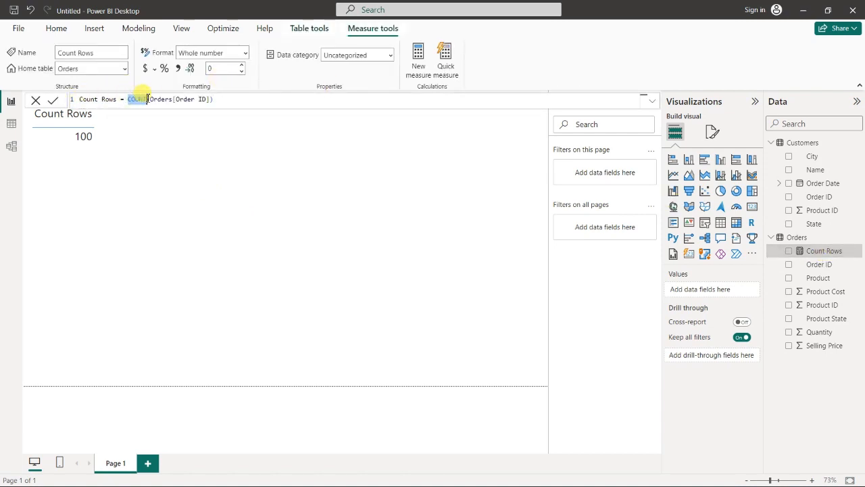
{"action": "left_click_drag", "start_coordinate": [150, 99], "coordinate": [174, 101]}
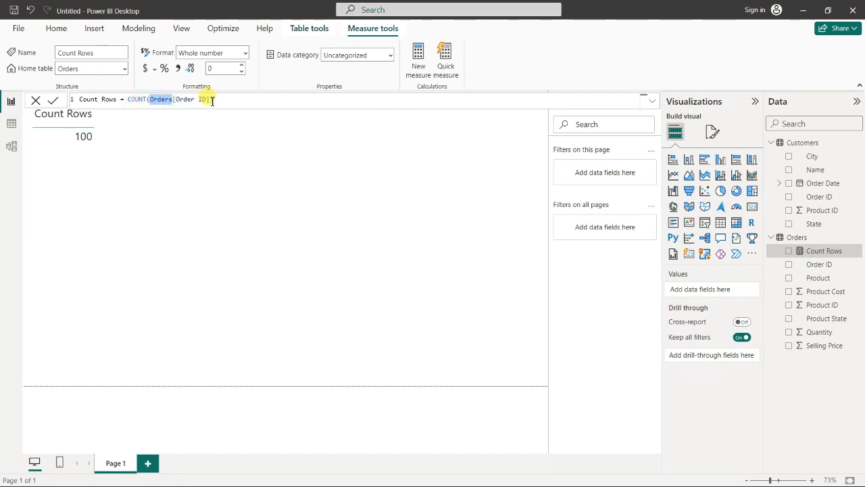
{"action": "left_click", "coordinate": [250, 102]}
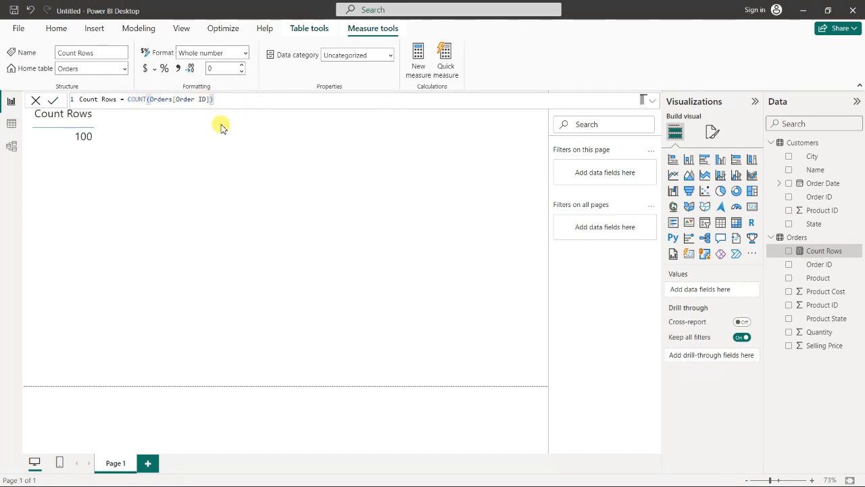
{"action": "left_click", "coordinate": [325, 197]}
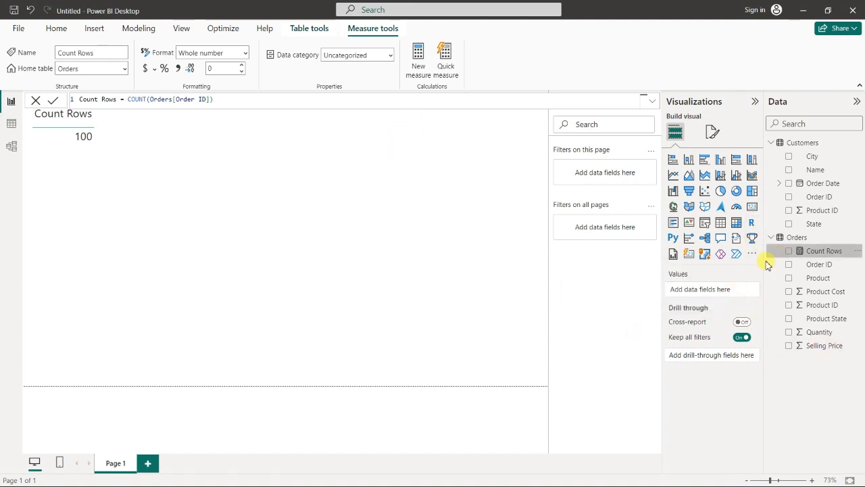
Step: Create a second measure in the Orders table and name it Count of Rows2
{"action": "left_click", "coordinate": [797, 237]}
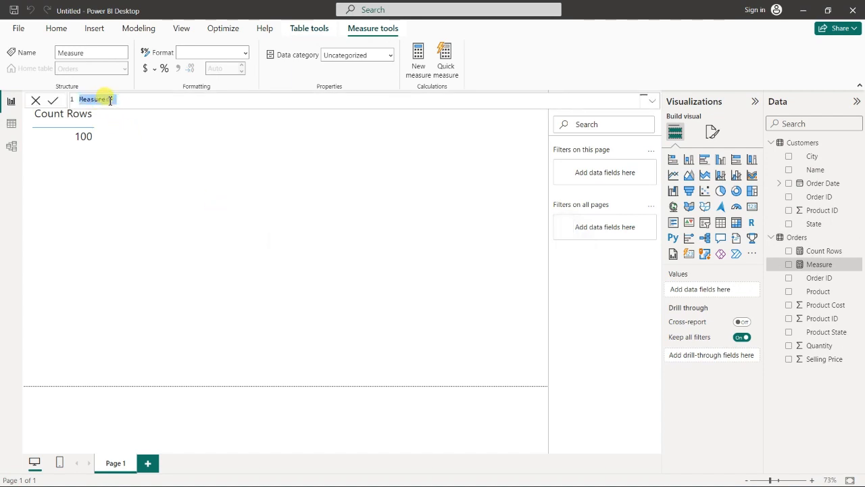
{"action": "left_click", "coordinate": [103, 100]}
{"action": "left_click_drag", "start_coordinate": [108, 99], "coordinate": [62, 100]}
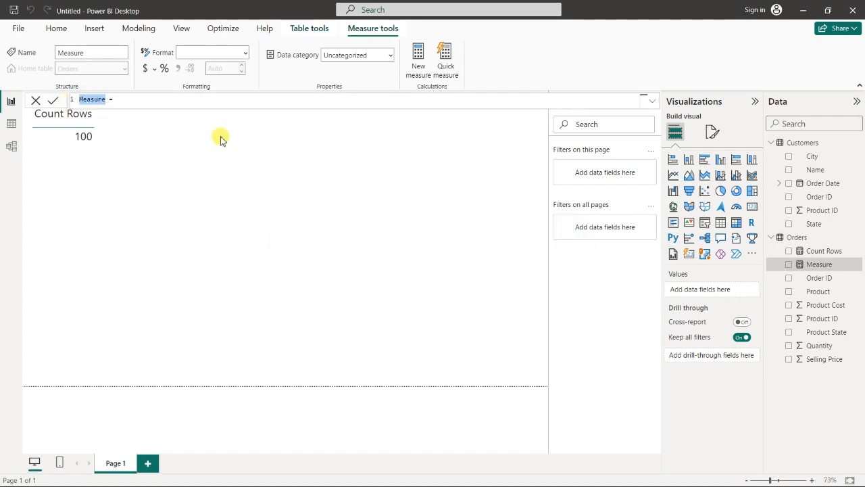
{"action": "type", "text": "co"}
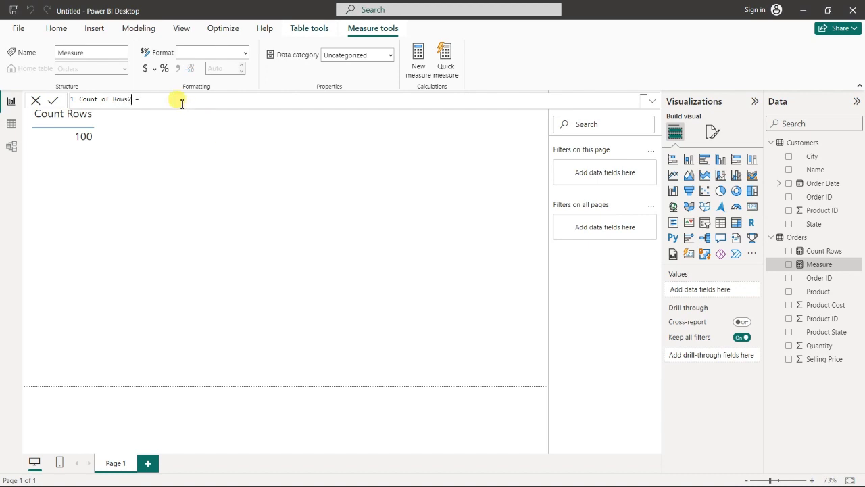
Step: Define the Count of Rows2 measure as COUNTROWS(Orders) and commit the formula
{"action": "type", "text": "count"}
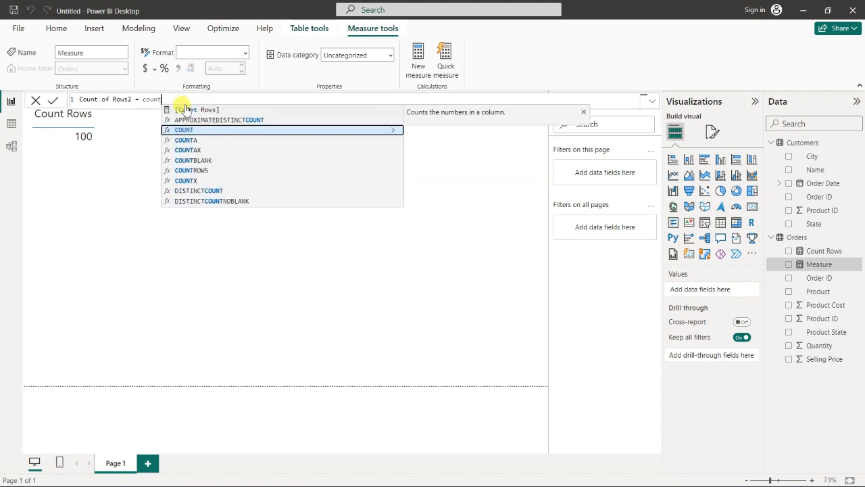
{"action": "left_click", "coordinate": [195, 170]}
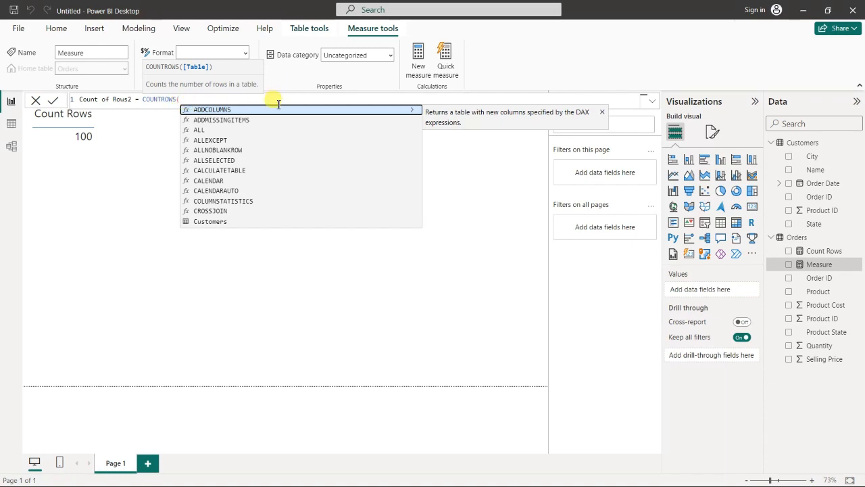
{"action": "type", "text": "Or"}
{"action": "left_click", "coordinate": [206, 111]}
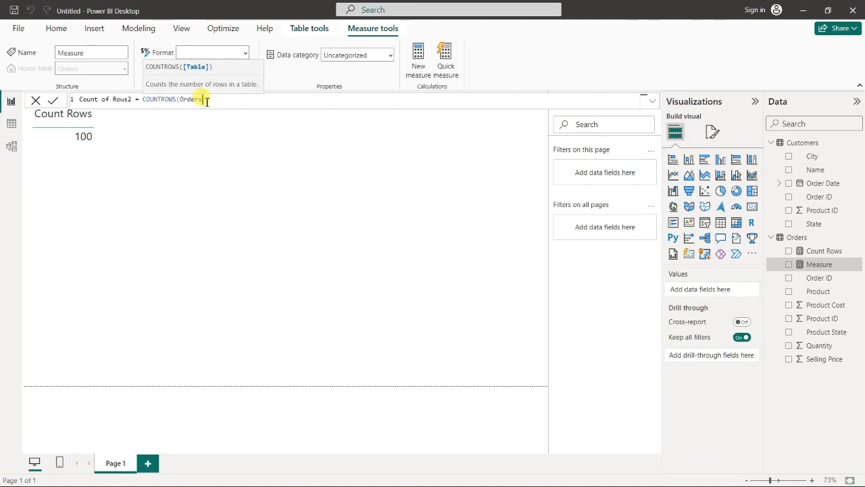
{"action": "type", "text": ")"}
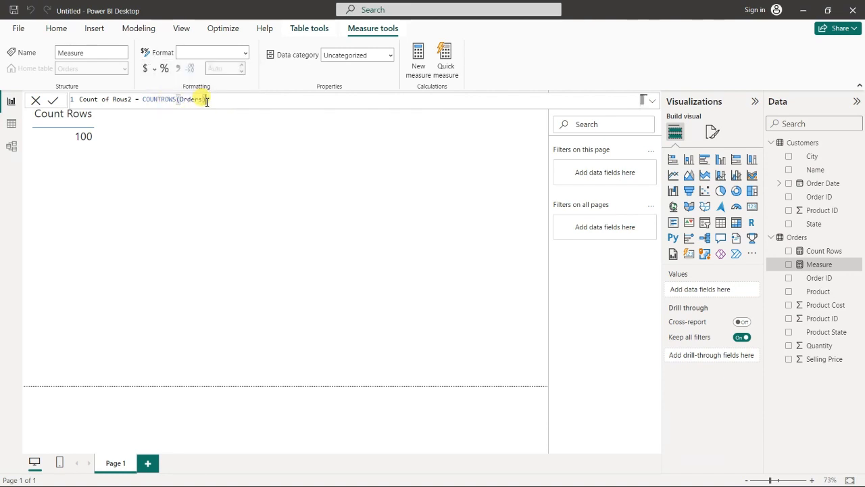
{"action": "left_click", "coordinate": [284, 281]}
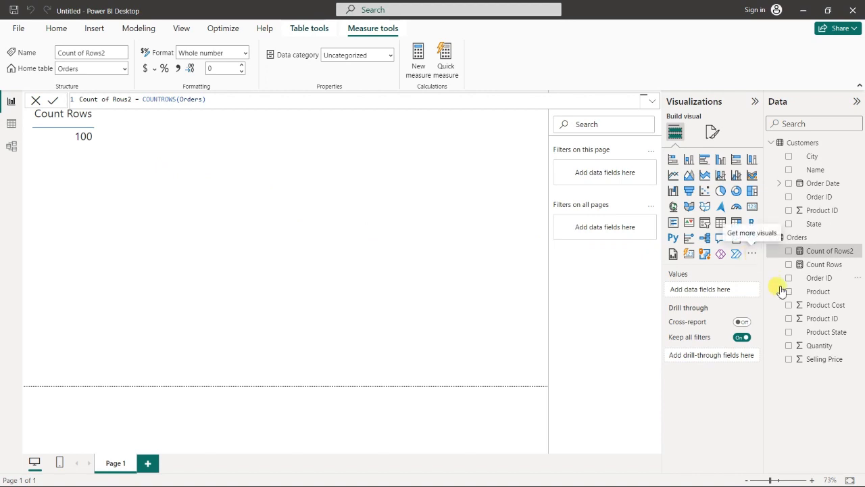
Step: Add a new table visual to the report page showing only the Count of Rows2 measure
{"action": "left_click", "coordinate": [790, 264]}
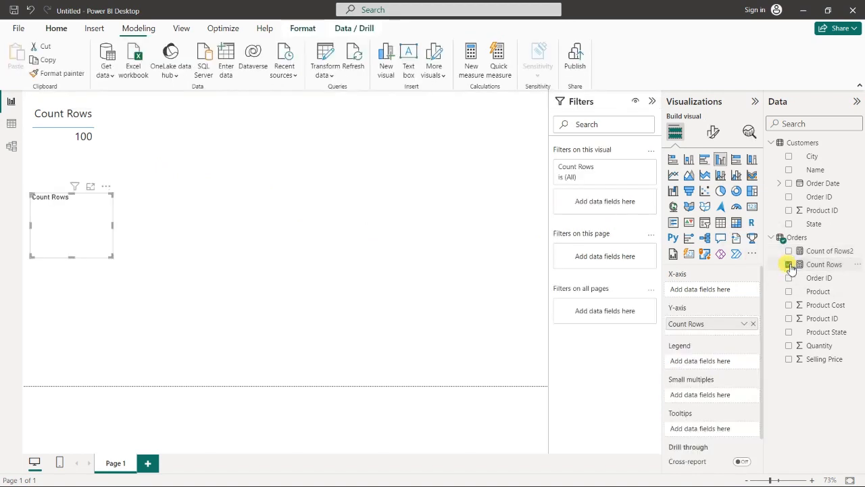
{"action": "left_click", "coordinate": [790, 265]}
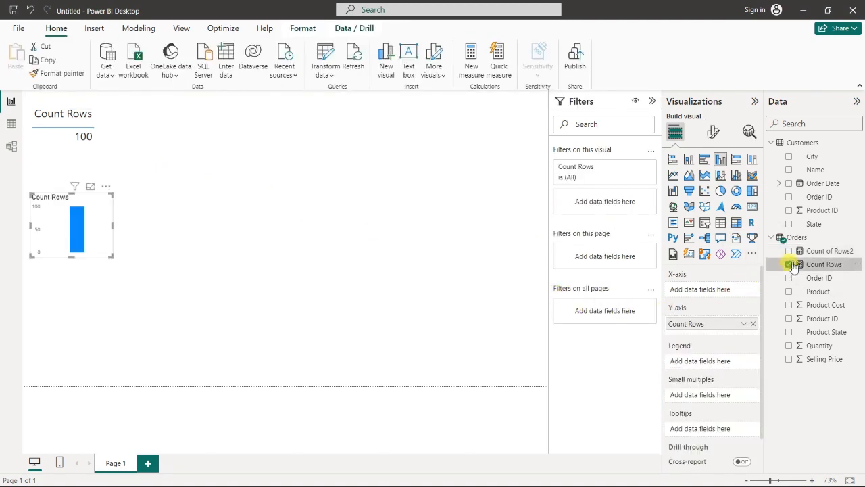
{"action": "left_click", "coordinate": [790, 251]}
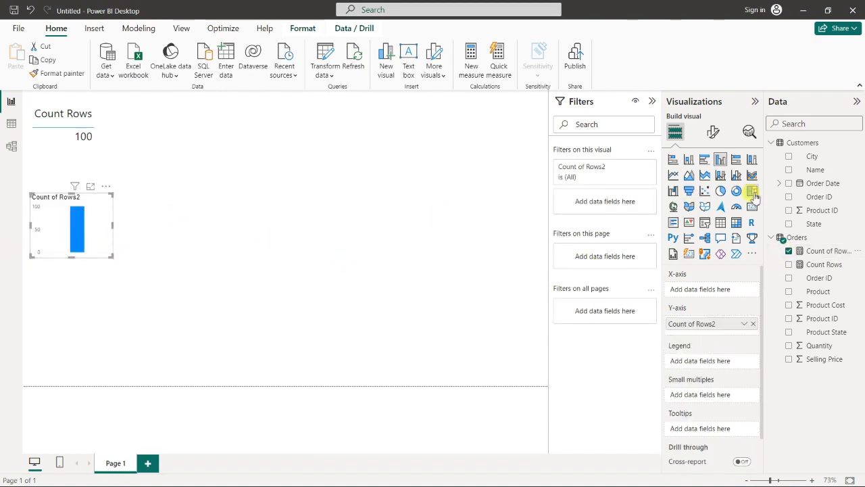
{"action": "left_click", "coordinate": [721, 222]}
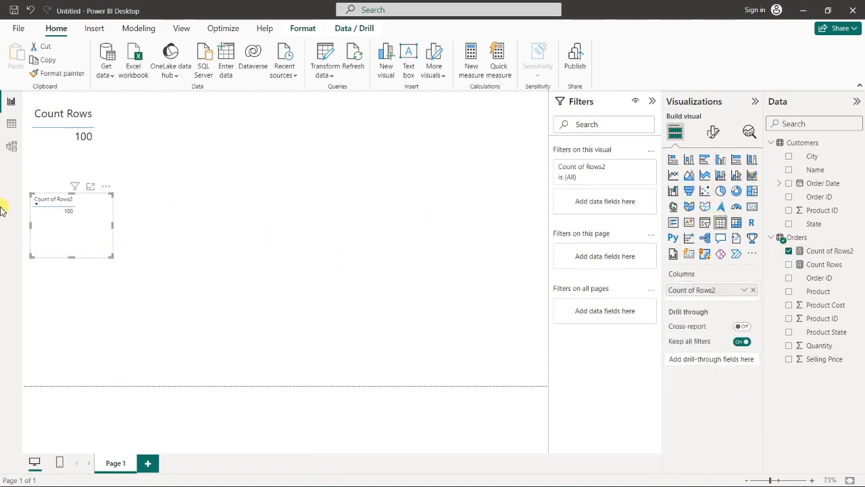
{"action": "left_click", "coordinate": [191, 164]}
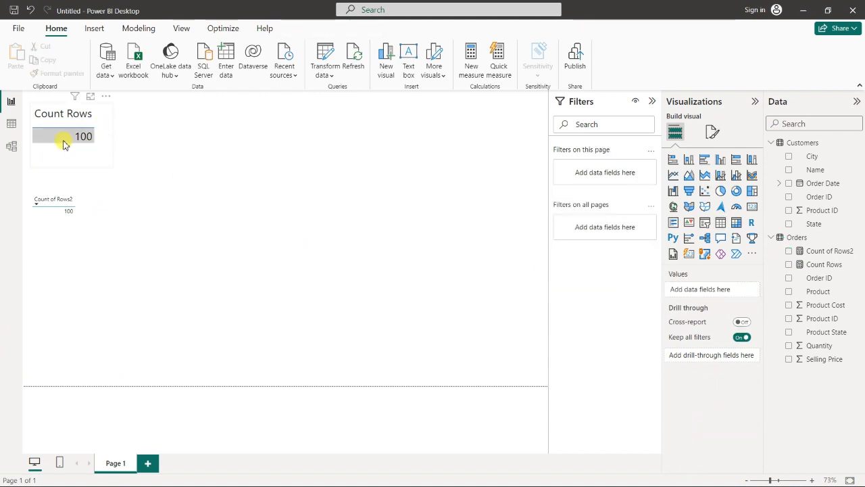
Step: Copy the Count Rows table's formatting onto the Count of Rows2 table with the Format painter
{"action": "left_click", "coordinate": [102, 129]}
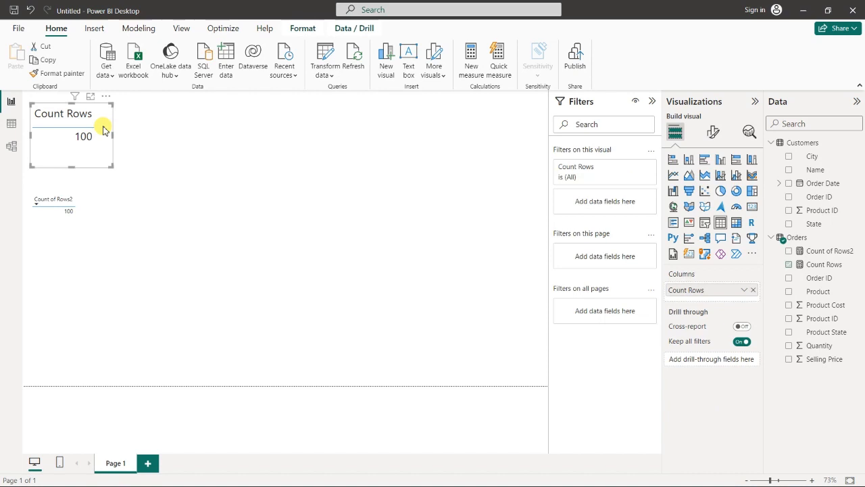
{"action": "left_click", "coordinate": [49, 78]}
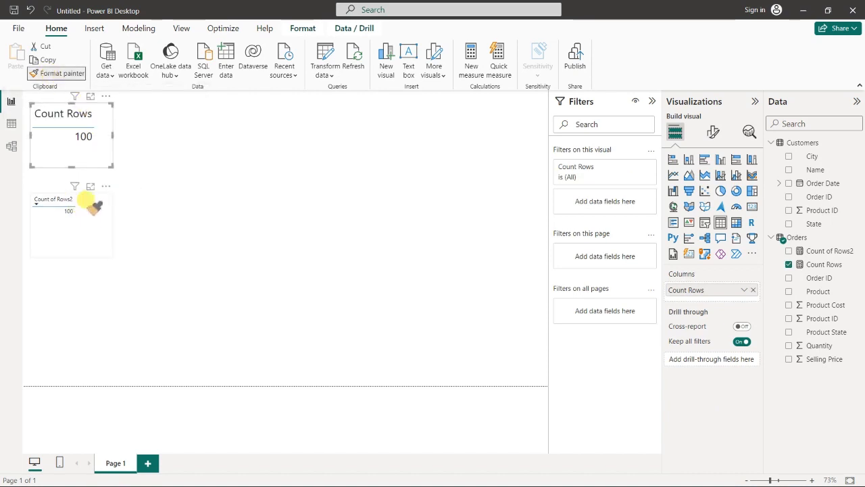
{"action": "left_click", "coordinate": [102, 215]}
{"action": "left_click", "coordinate": [102, 215]}
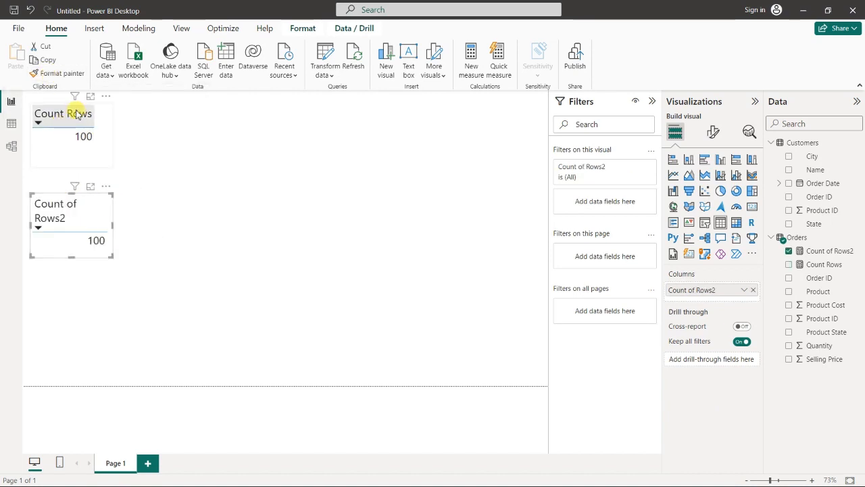
Step: Widen the Count of Rows2 table so its header fits on one line and move it up beneath the Count Rows table
{"action": "left_click_drag", "start_coordinate": [113, 226], "coordinate": [129, 201]}
{"action": "left_click", "coordinate": [195, 250]}
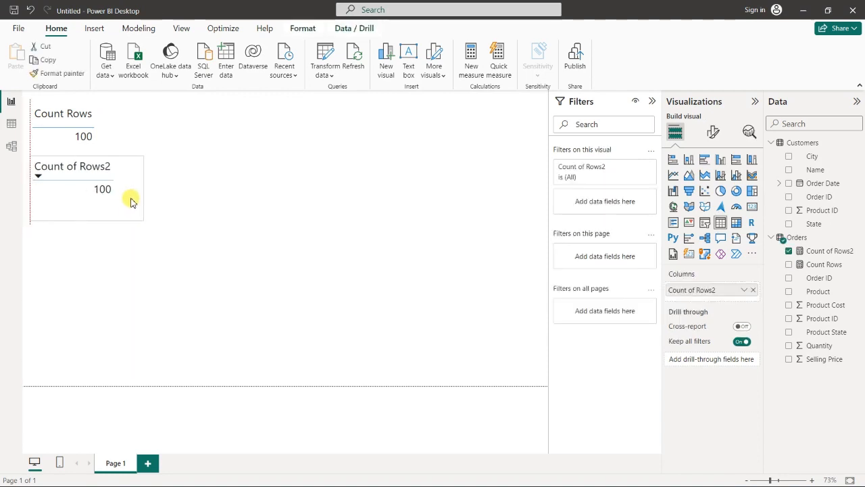
{"action": "left_click", "coordinate": [227, 279]}
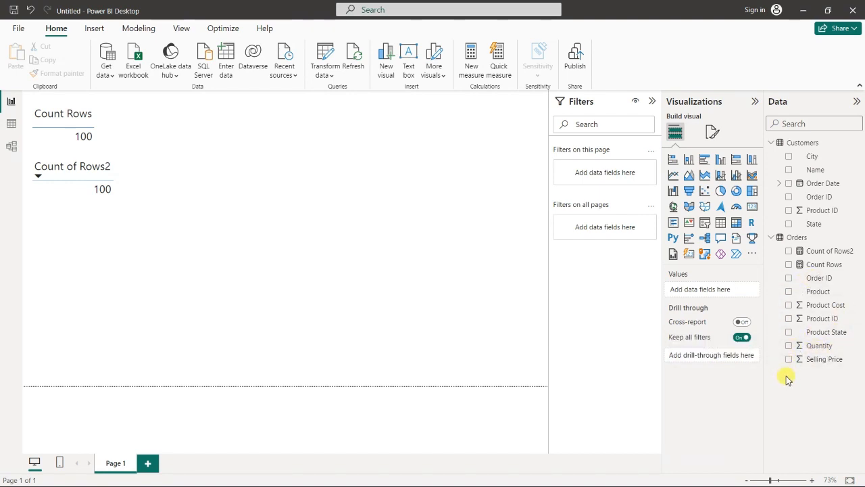
Step: Create a new measure in the Orders table and name it Sum of Quantity
{"action": "left_click", "coordinate": [798, 240]}
{"action": "right_click", "coordinate": [795, 244]}
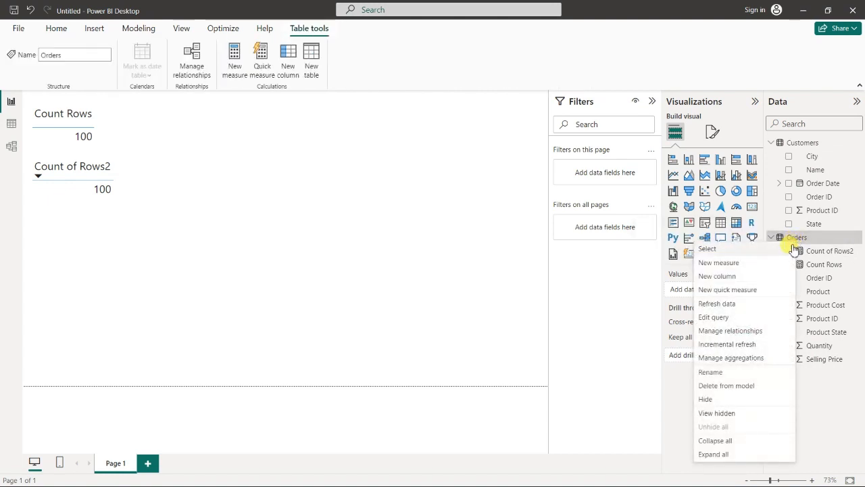
{"action": "left_click", "coordinate": [744, 264]}
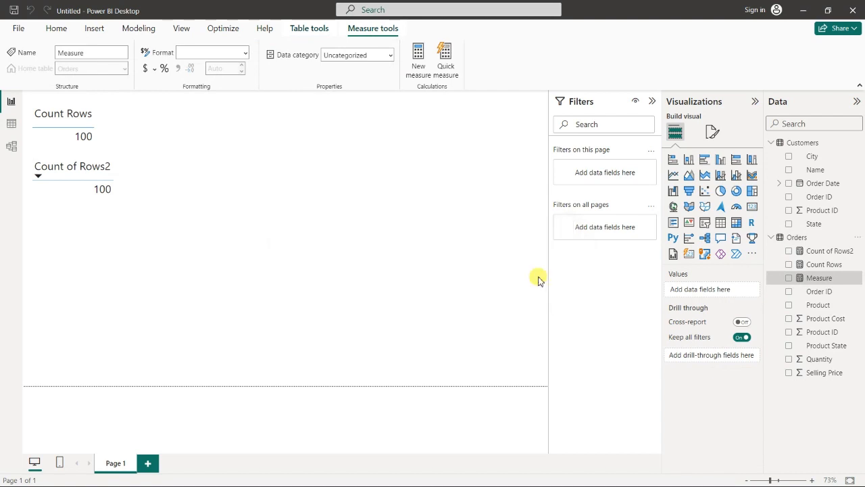
{"action": "left_click", "coordinate": [138, 102]}
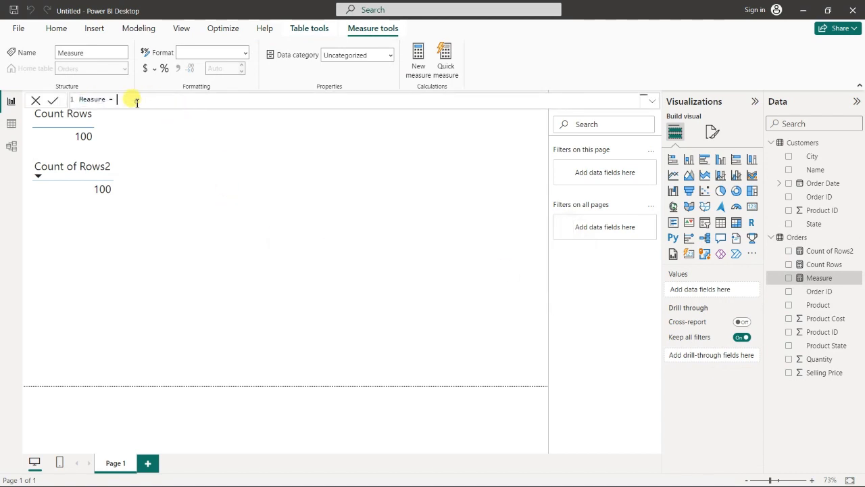
{"action": "double_click", "coordinate": [100, 99]}
{"action": "type", "text": "Sum"}
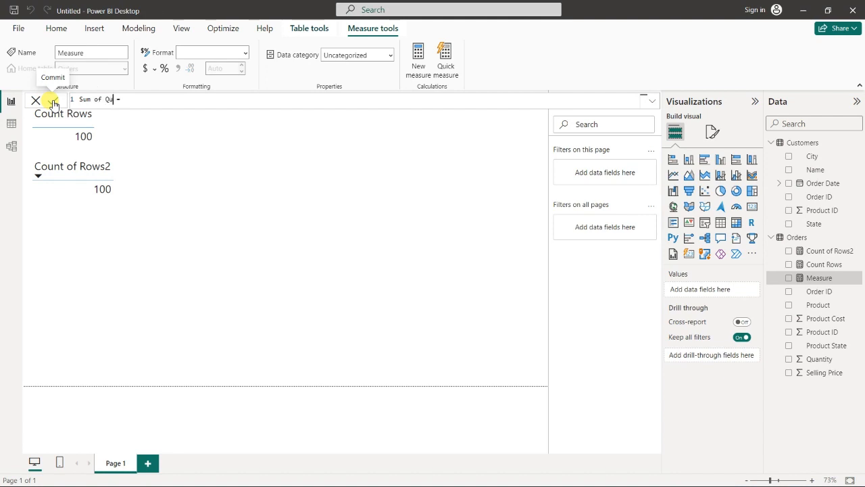
{"action": "type", "text": "of Quantity"}
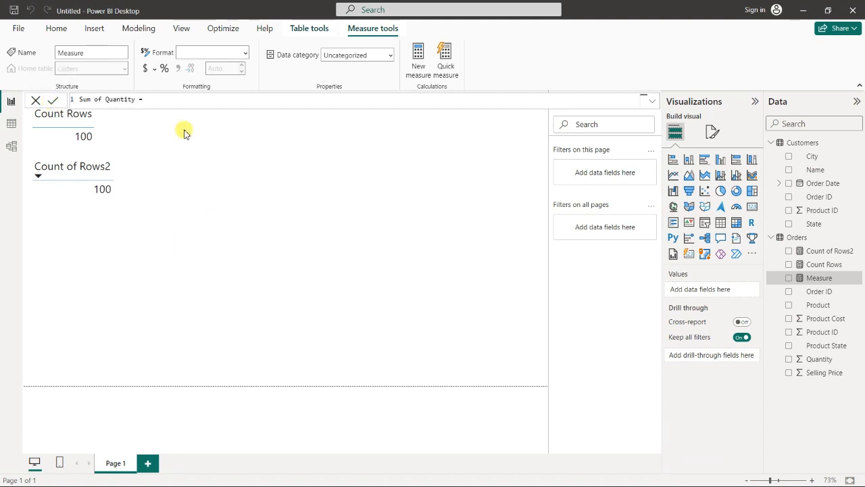
Step: Define the Sum of Quantity measure as SUM(Orders[Quantity]) and commit the formula
{"action": "left_click", "coordinate": [147, 99]}
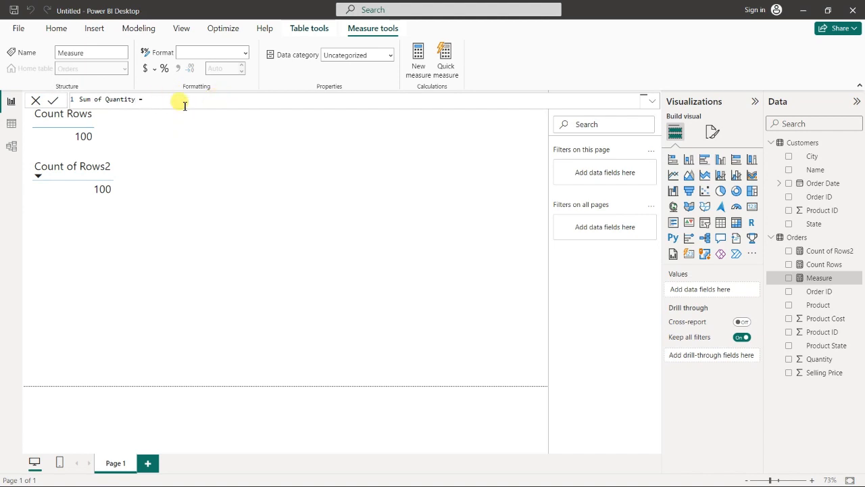
{"action": "type", "text": "sum"}
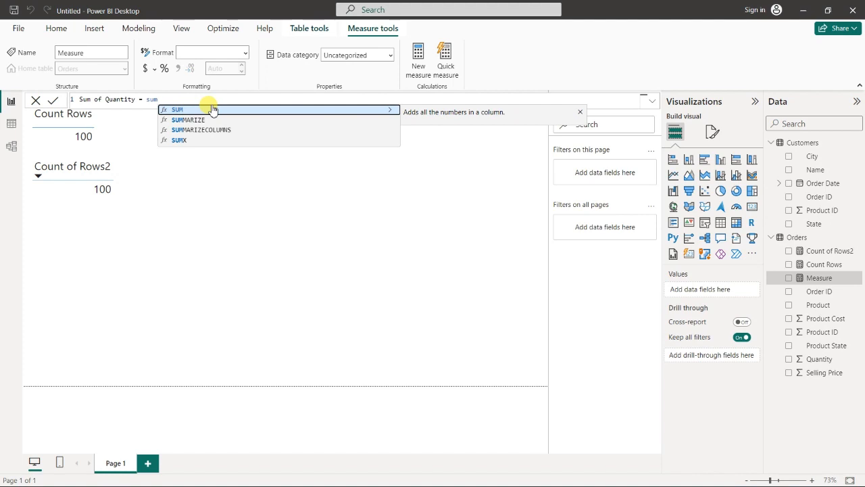
{"action": "left_click", "coordinate": [209, 110]}
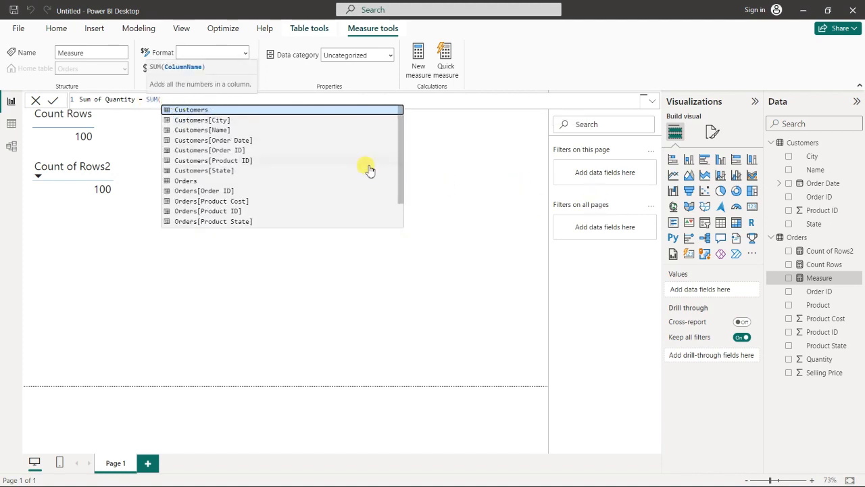
{"action": "left_click_drag", "start_coordinate": [801, 358], "coordinate": [796, 362]}
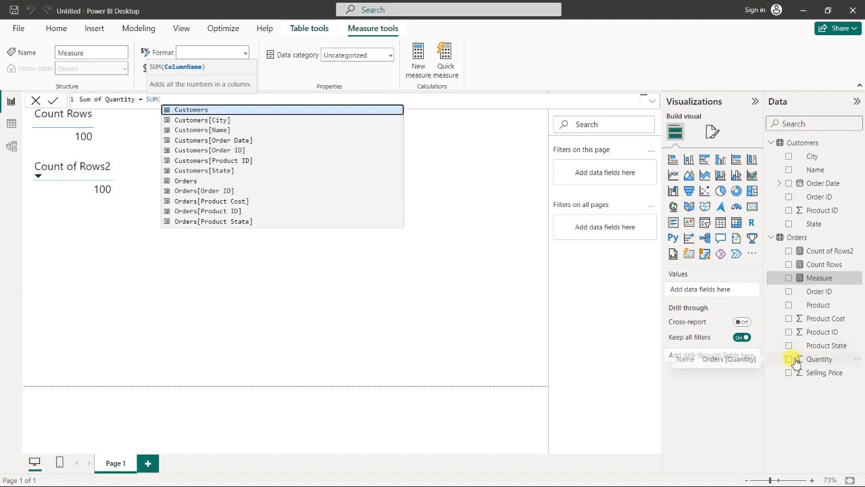
{"action": "type", "text": "Q"}
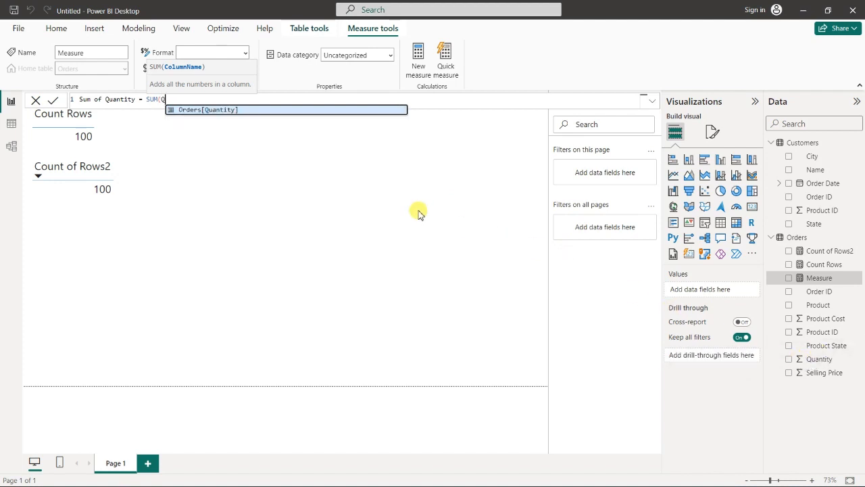
{"action": "left_click", "coordinate": [232, 110]}
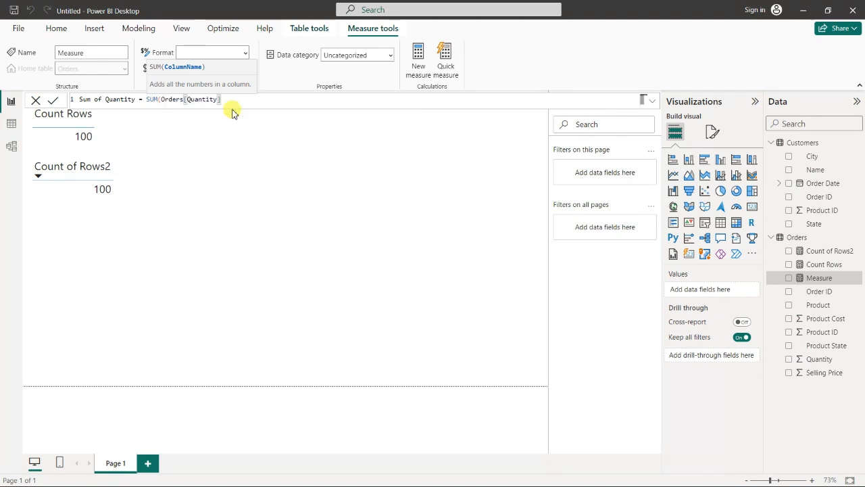
{"action": "type", "text": ")"}
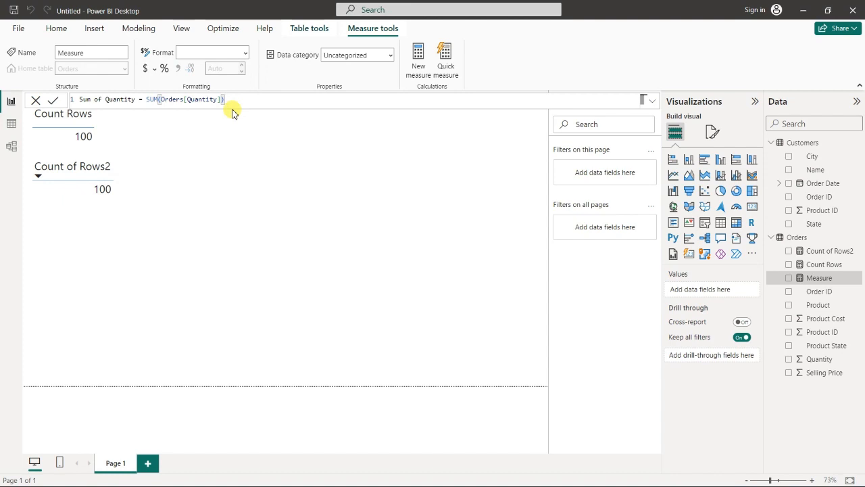
{"action": "key", "text": "Return"}
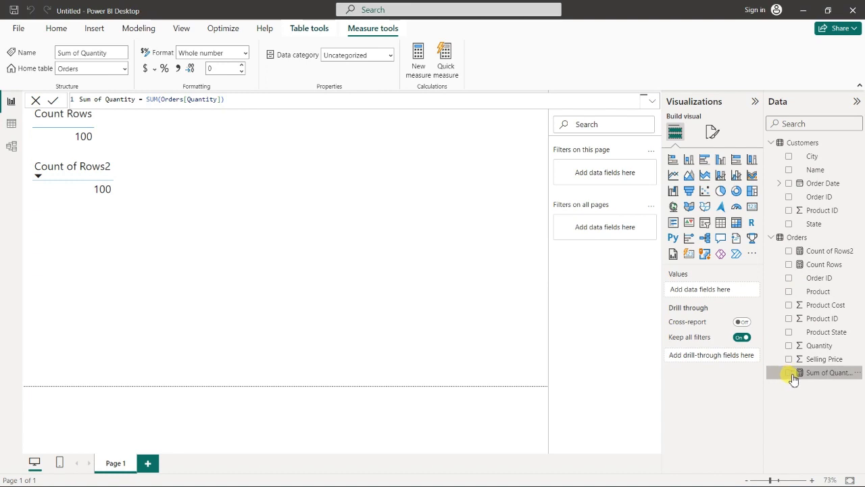
Step: Show the Sum of Quantity measure in a new table visual and enlarge the visual's frame
{"action": "left_click", "coordinate": [789, 373]}
{"action": "left_click", "coordinate": [722, 230]}
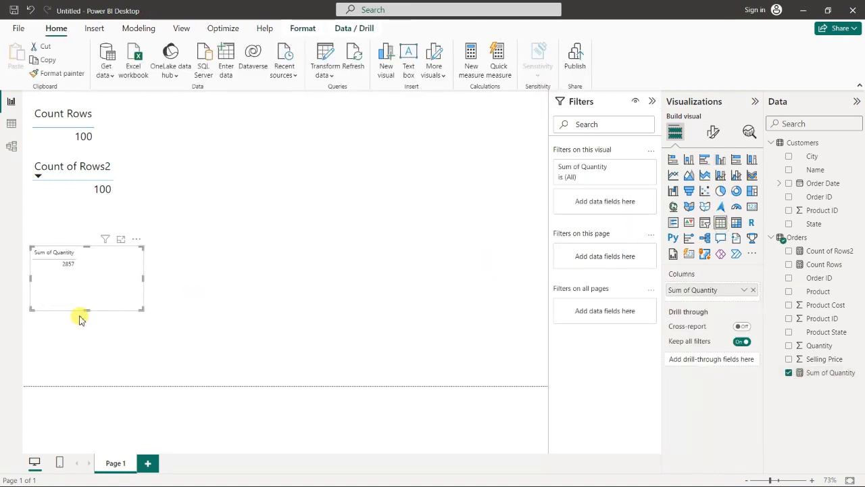
{"action": "left_click_drag", "start_coordinate": [141, 306], "coordinate": [188, 349]}
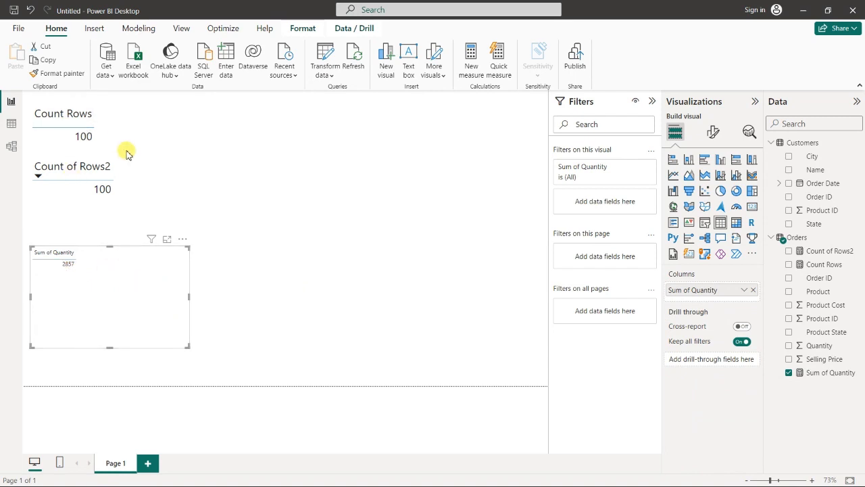
Step: Copy the Count of Rows2 table's formatting onto the Sum of Quantity table with the Format painter
{"action": "left_click", "coordinate": [133, 170]}
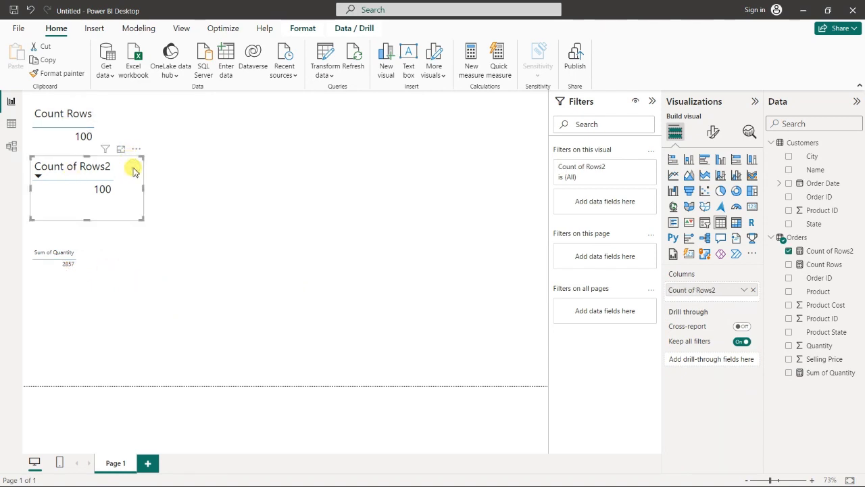
{"action": "left_click", "coordinate": [50, 73]}
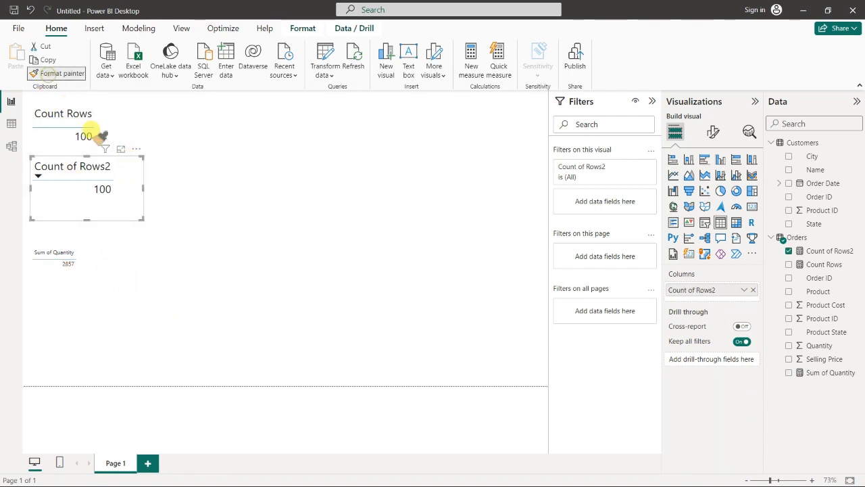
{"action": "left_click", "coordinate": [132, 260]}
{"action": "left_click", "coordinate": [250, 328]}
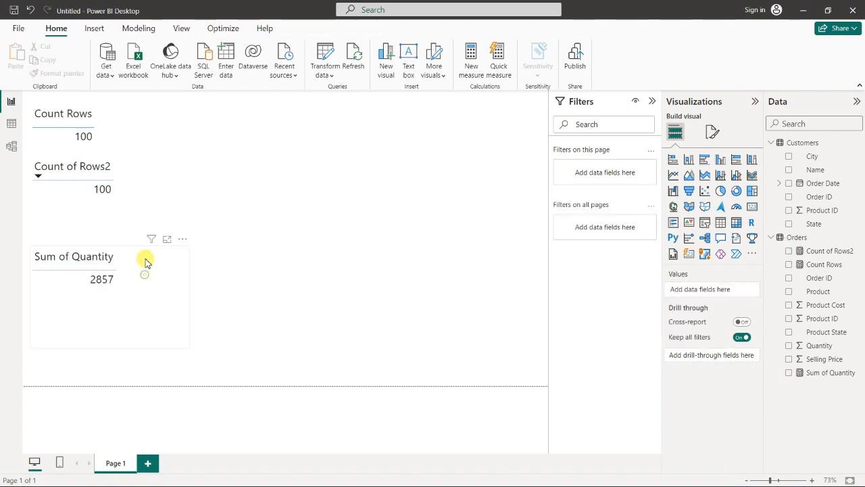
Step: Shrink the Sum of Quantity table and move it up closer to the Count of Rows2 table
{"action": "left_click", "coordinate": [145, 264]}
{"action": "left_click_drag", "start_coordinate": [186, 319], "coordinate": [128, 269]}
{"action": "left_click", "coordinate": [205, 284]}
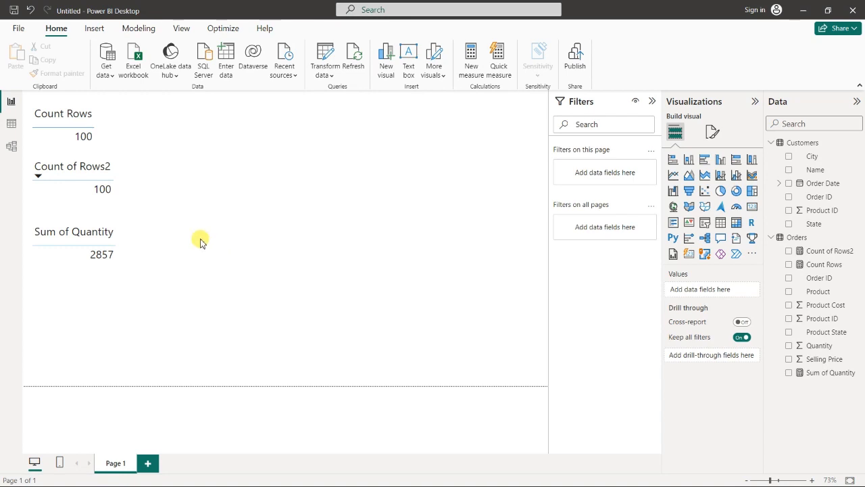
Step: Create a new measure in the Orders table named Total Profit and begin its formula with SUM(Orders[Selling Price]
{"action": "right_click", "coordinate": [800, 240]}
{"action": "left_click", "coordinate": [769, 264]}
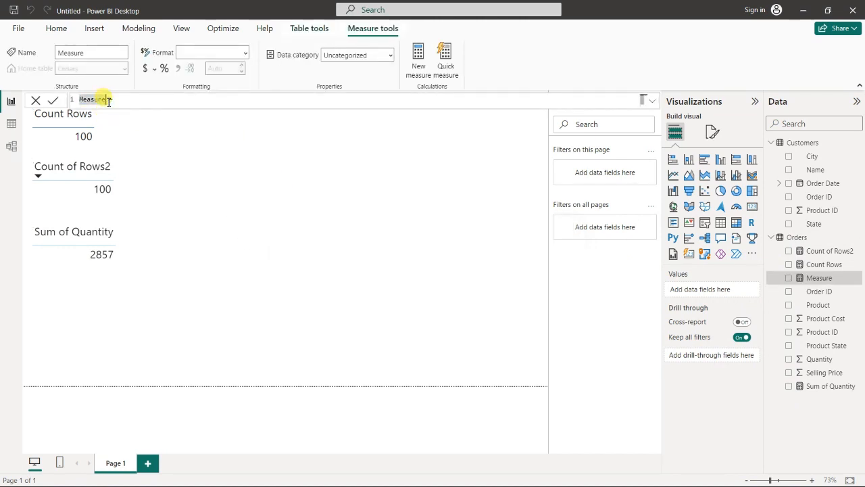
{"action": "type", "text": "Tot"}
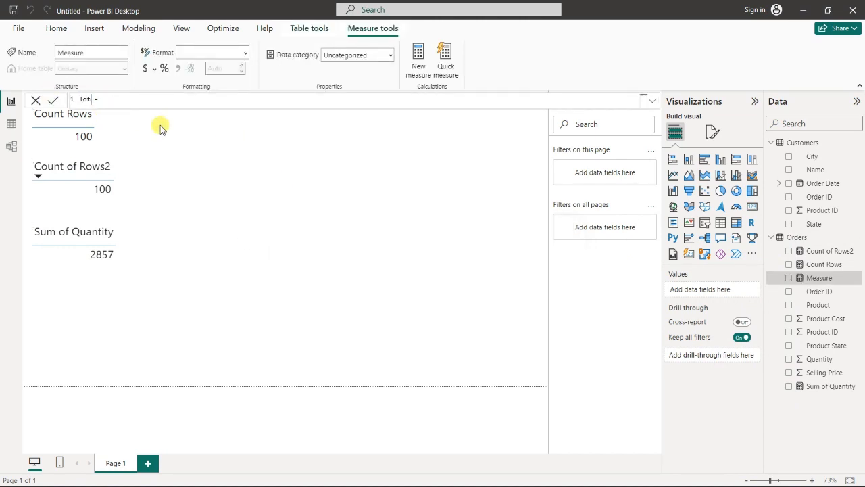
{"action": "type", "text": "al Profit ="}
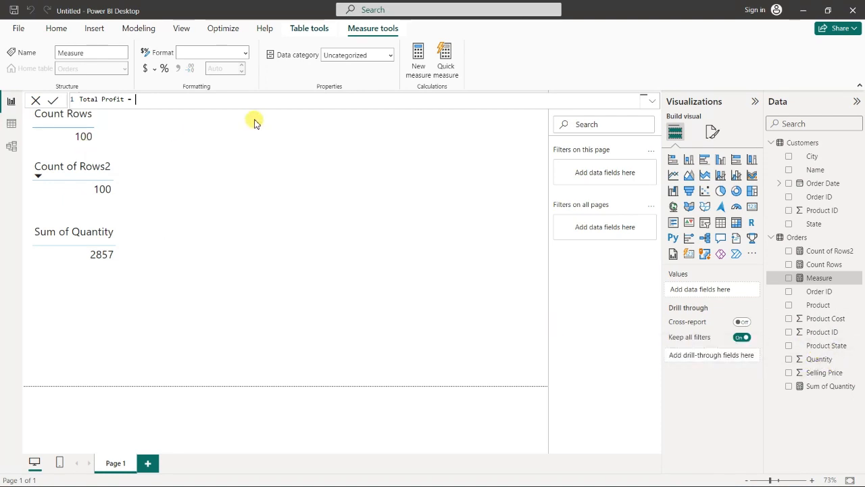
{"action": "type", "text": "Sum"}
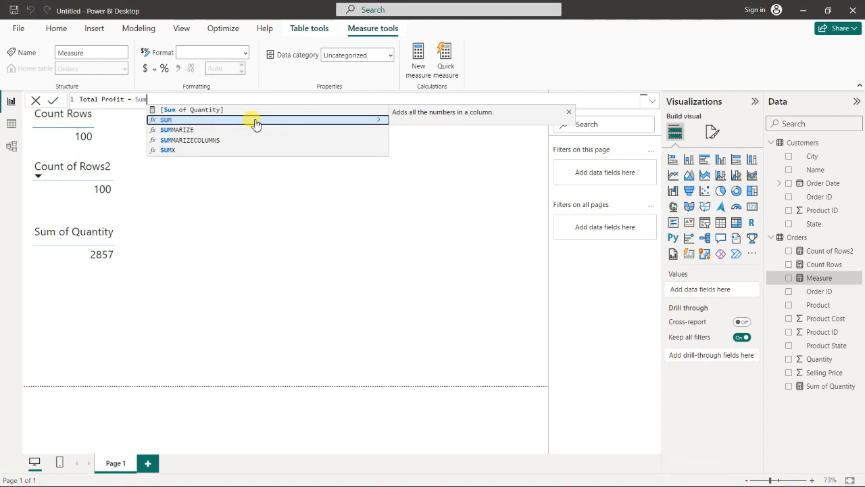
{"action": "left_click", "coordinate": [256, 124]}
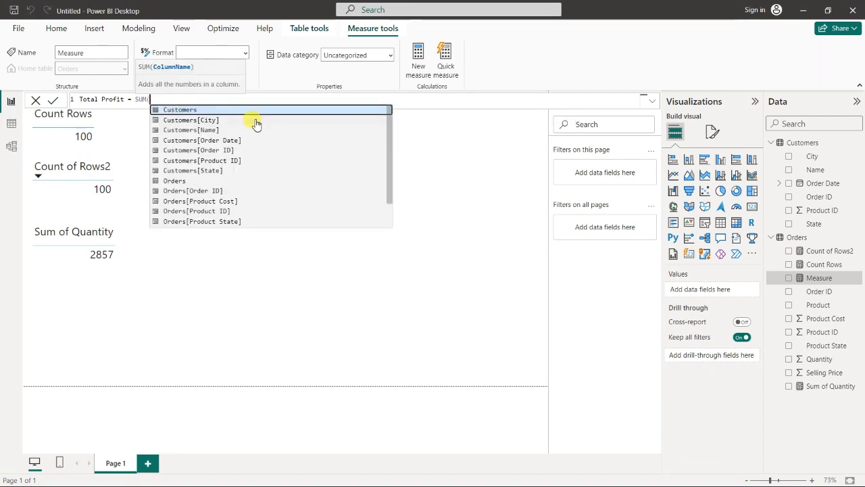
{"action": "type", "text": "Sel"}
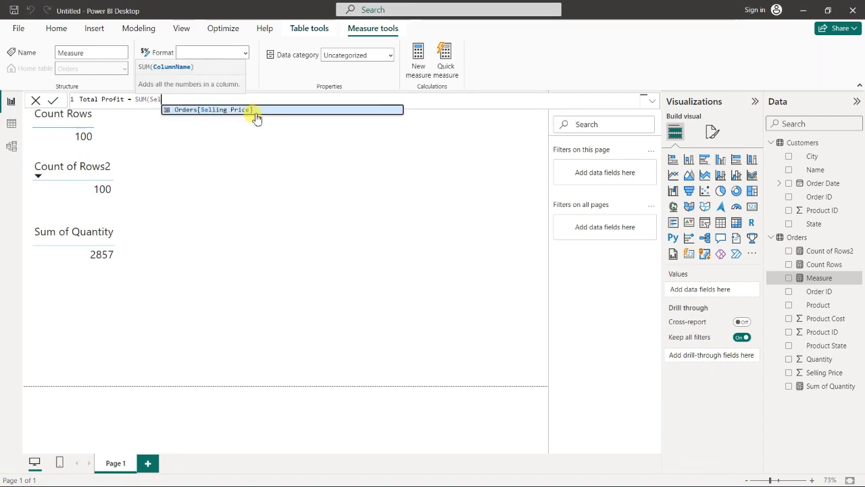
{"action": "left_click", "coordinate": [258, 112]}
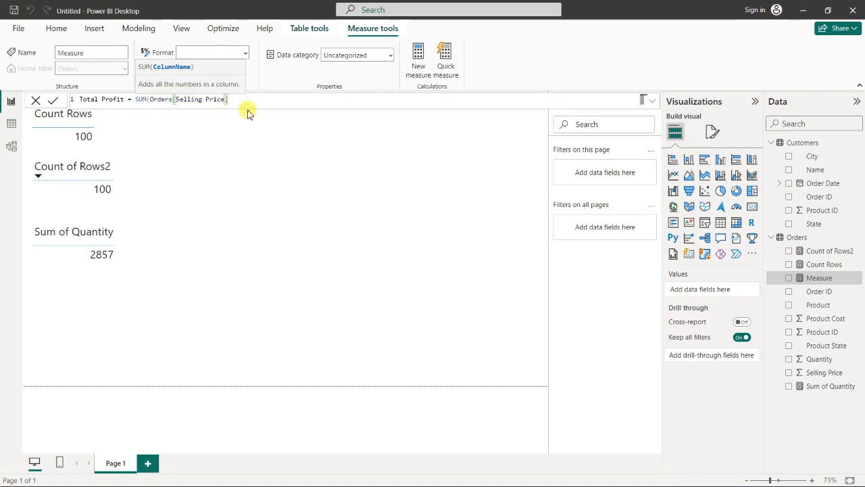
Step: Close the Selling Price sum and subtract SUM(Orders[Product Cost]) from it in the Total Profit formula
{"action": "type", "text": ")-S"}
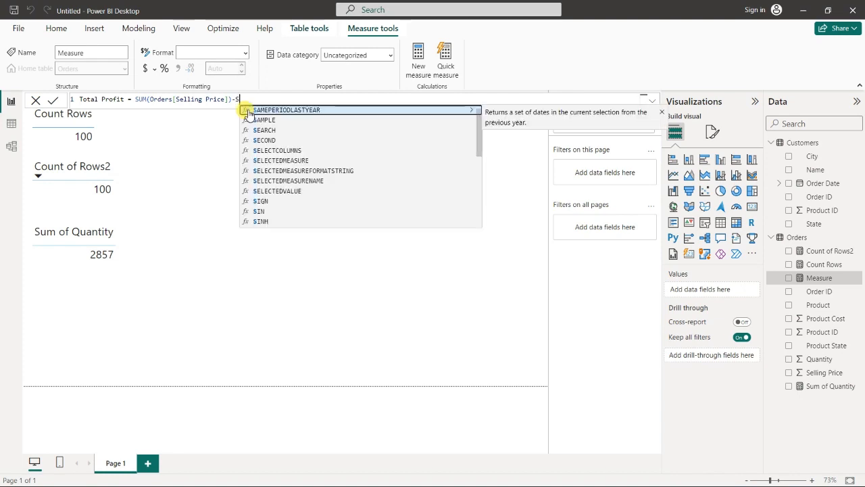
{"action": "type", "text": "um("}
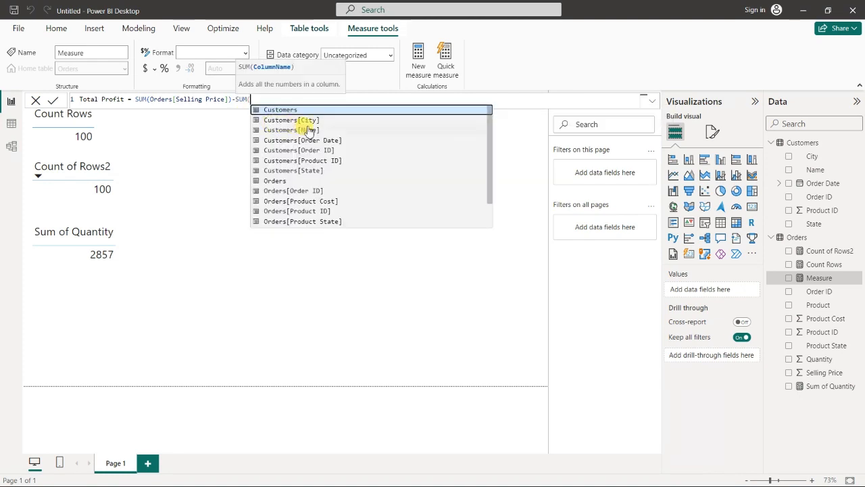
{"action": "type", "text": "Pro"}
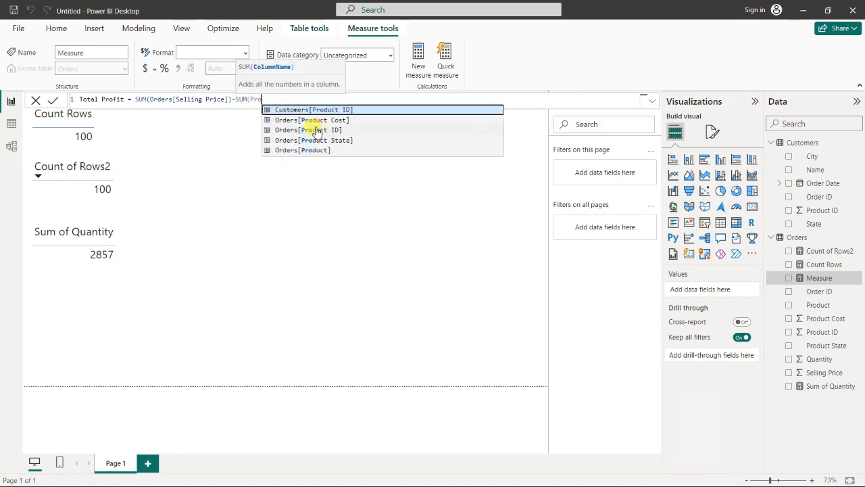
{"action": "left_click", "coordinate": [327, 120]}
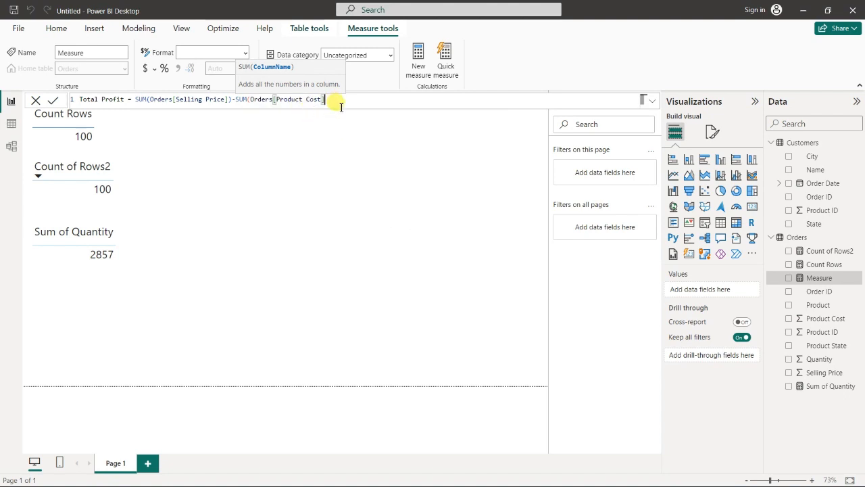
{"action": "type", "text": ")-SUM"}
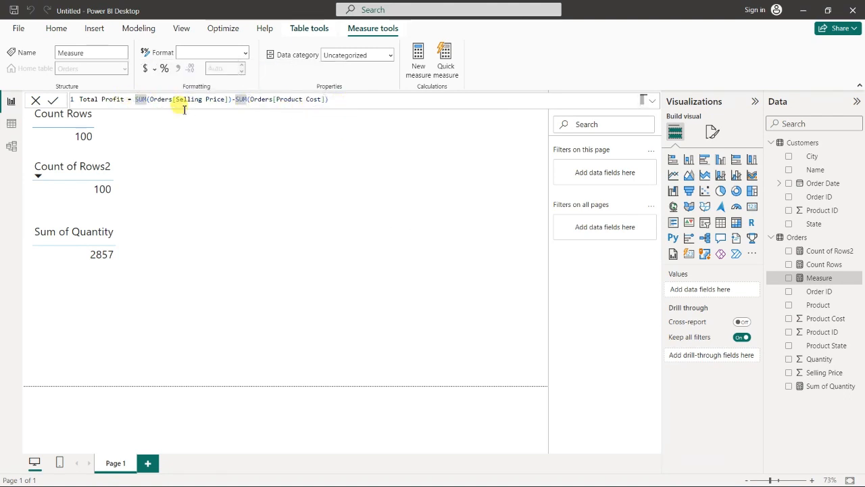
Step: Enclose the difference in parentheses, multiply it by SUM(Orders[Quantity]) and commit the Total Profit formula
{"action": "type", "text": "("}
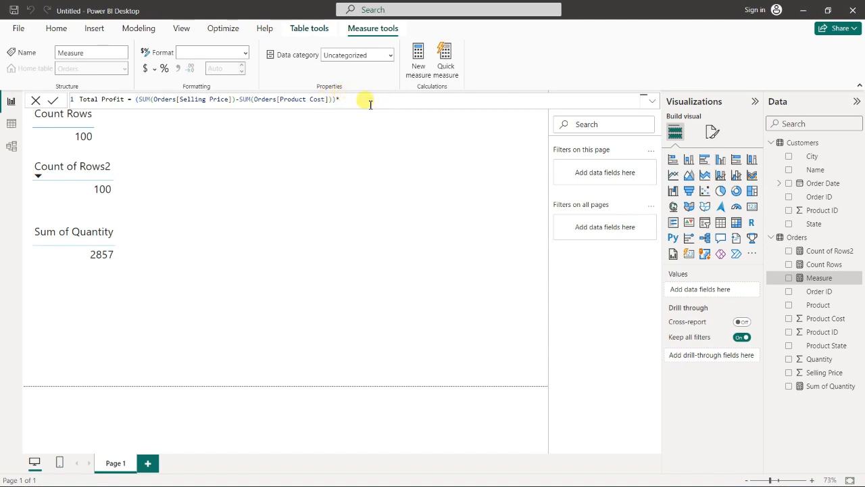
{"action": "type", "text": "Sum"}
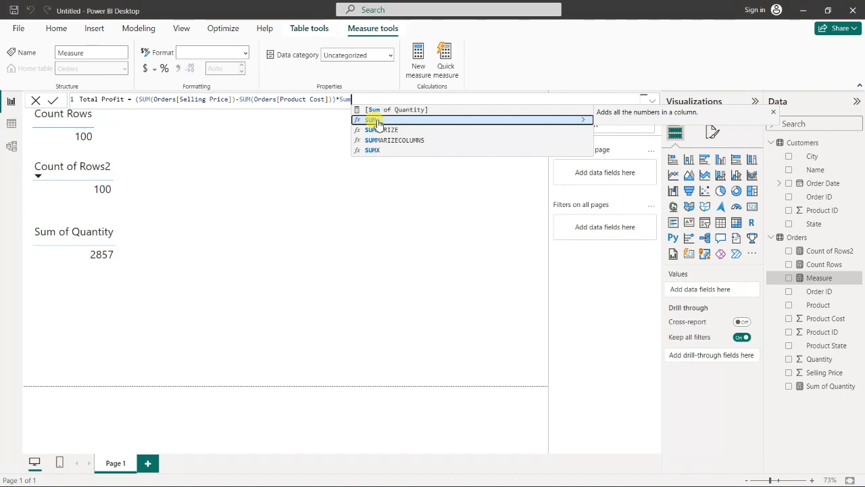
{"action": "left_click", "coordinate": [376, 120]}
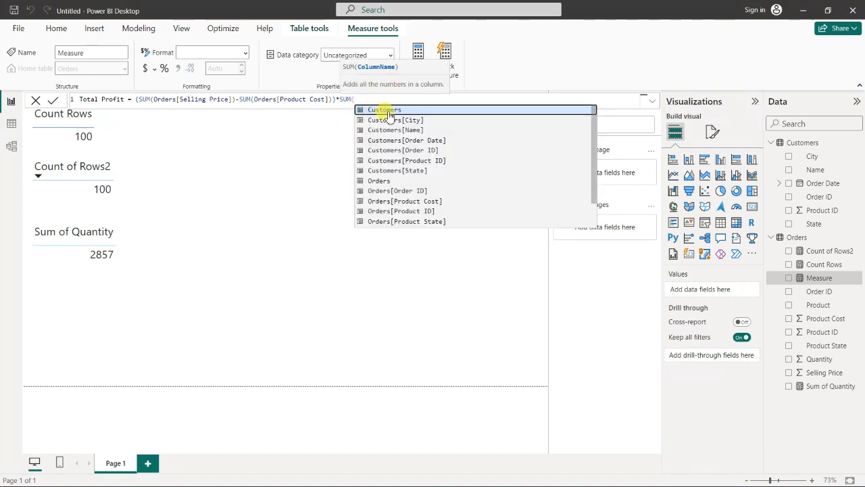
{"action": "type", "text": "q"}
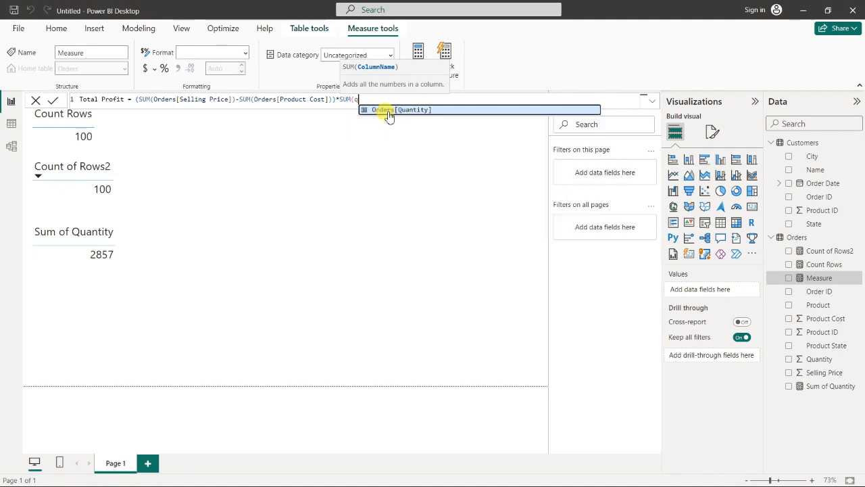
{"action": "left_click", "coordinate": [390, 111]}
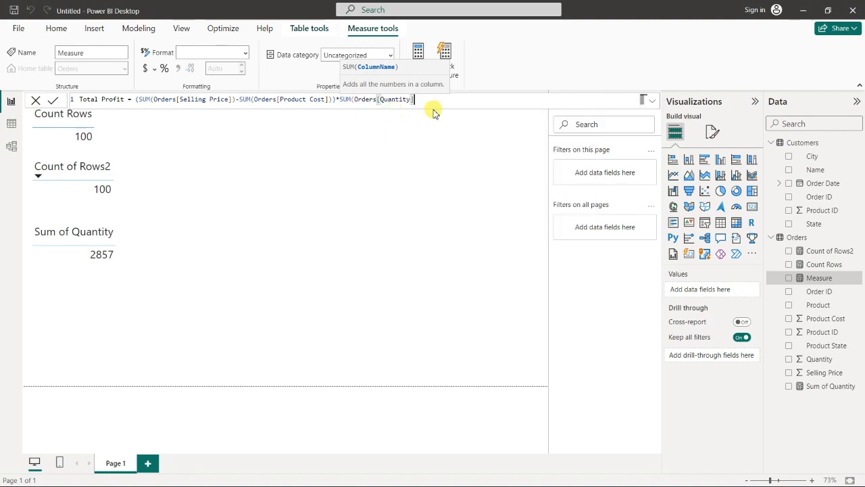
{"action": "type", "text": ")"}
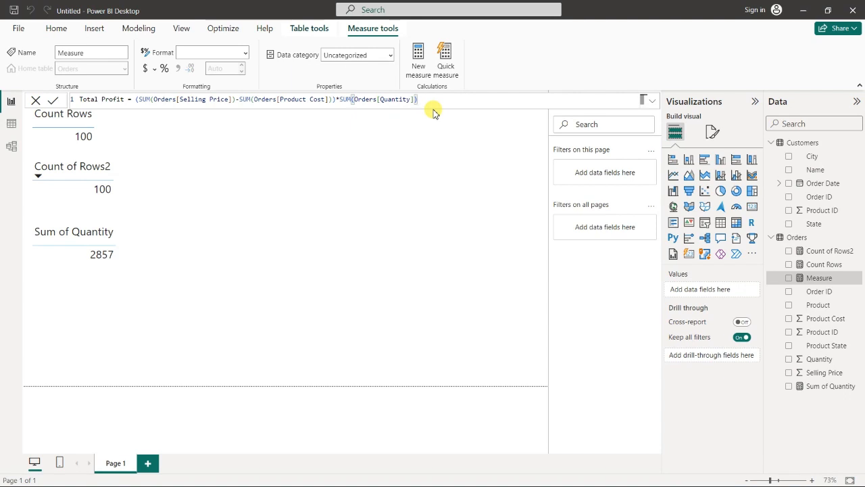
{"action": "key", "text": "Return"}
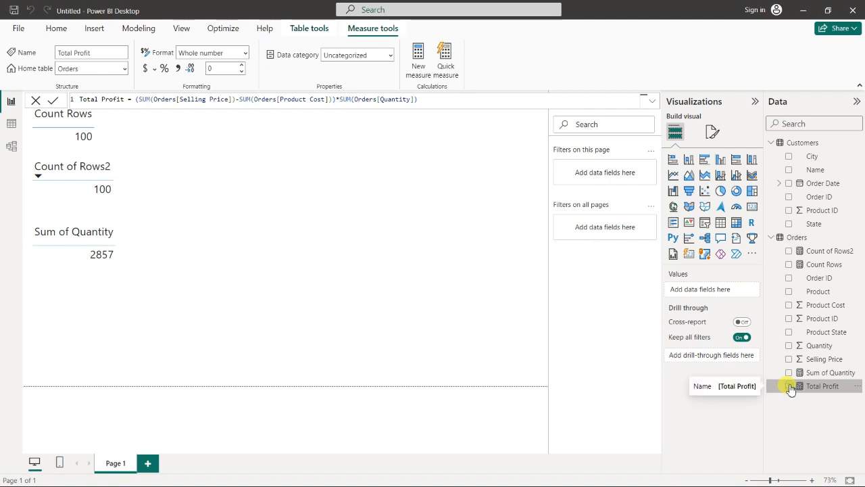
Step: Show the Total Profit measure in a new table visual and copy the Sum of Quantity table's formatting onto it with the Format painter
{"action": "left_click", "coordinate": [798, 389]}
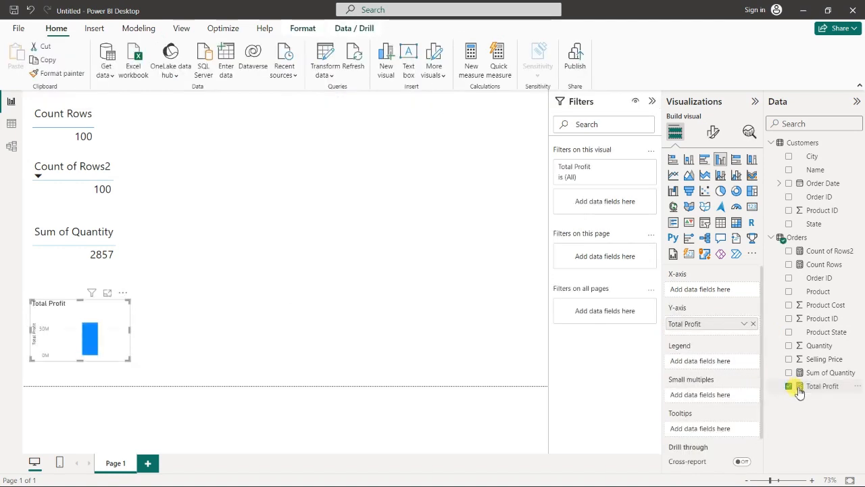
{"action": "left_click", "coordinate": [719, 225]}
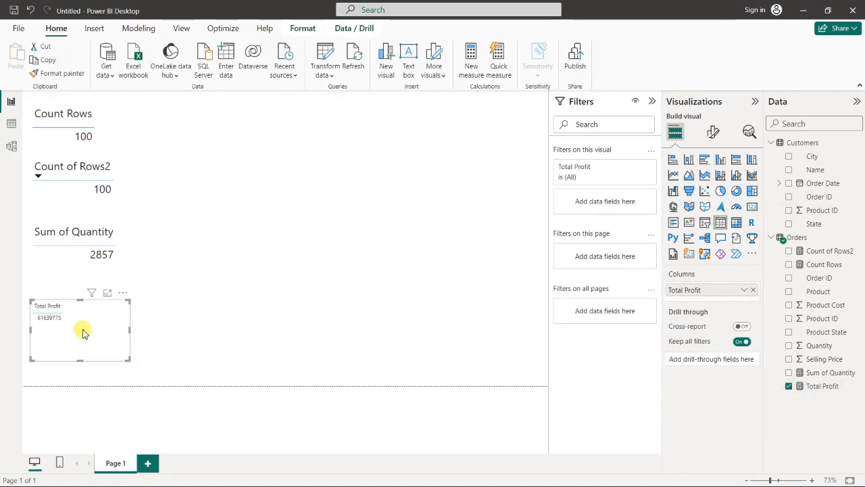
{"action": "left_click", "coordinate": [125, 266]}
{"action": "left_click", "coordinate": [60, 73]}
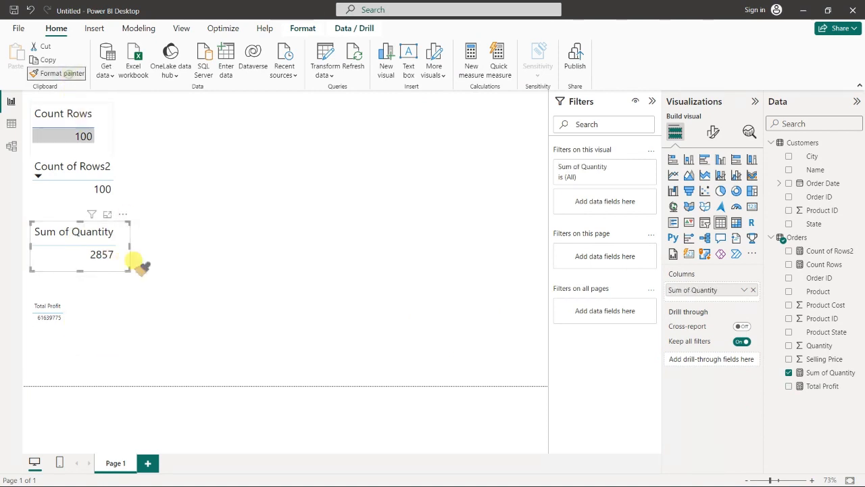
{"action": "left_click", "coordinate": [117, 312]}
{"action": "left_click", "coordinate": [181, 353]}
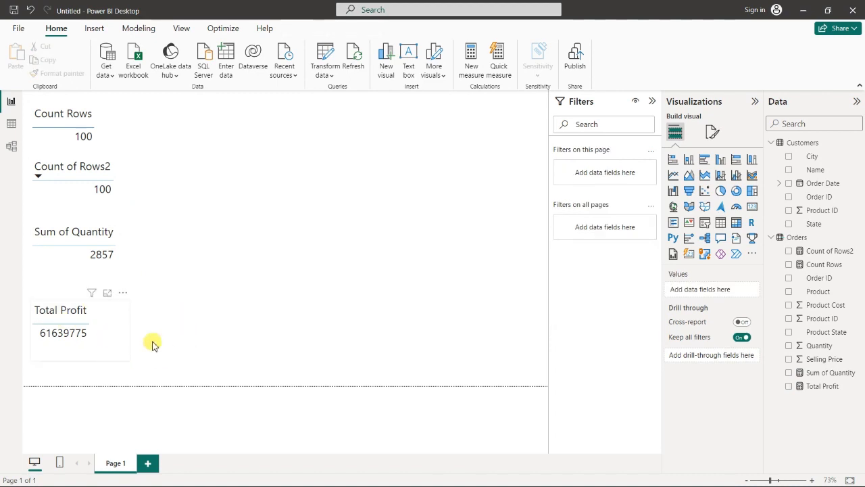
Step: Reposition the Total Profit table slightly closer beneath the Sum of Quantity table and deselect it
{"action": "left_click", "coordinate": [114, 340]}
{"action": "left_click_drag", "start_coordinate": [126, 330], "coordinate": [113, 315]}
{"action": "left_click", "coordinate": [226, 331]}
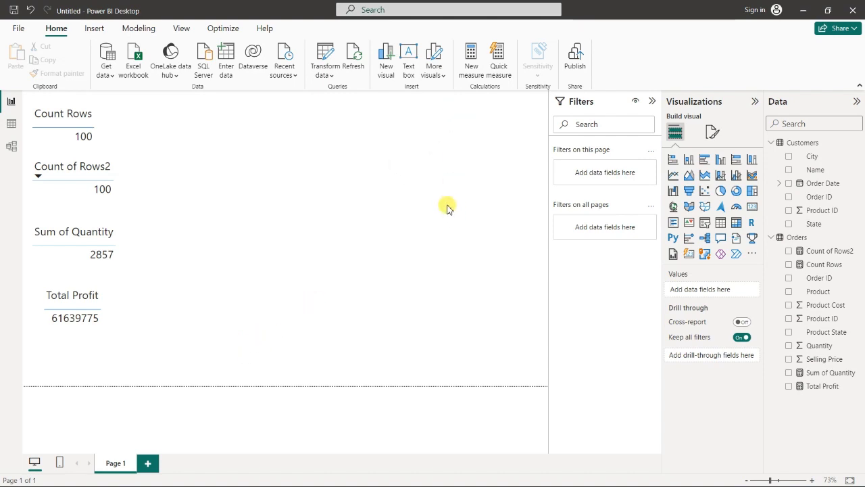
Step: Start a quick measure and choose Subtraction from the mathematical operations as its calculation
{"action": "left_click", "coordinate": [498, 59]}
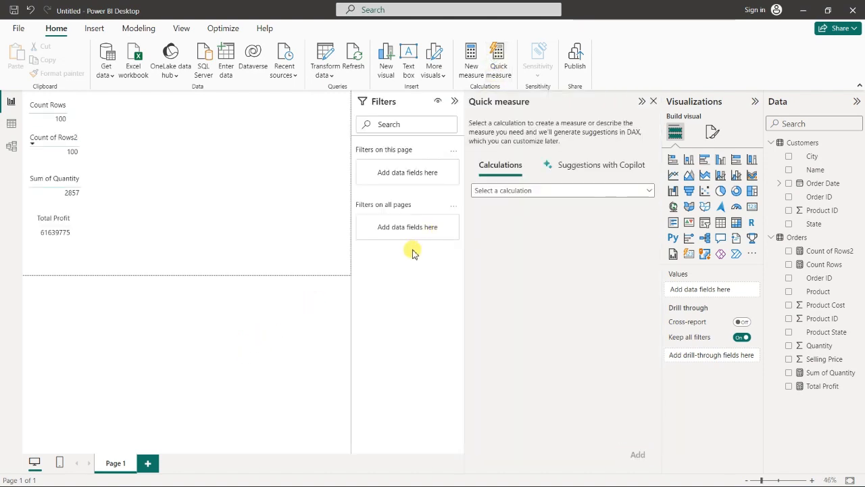
{"action": "left_click", "coordinate": [547, 195]}
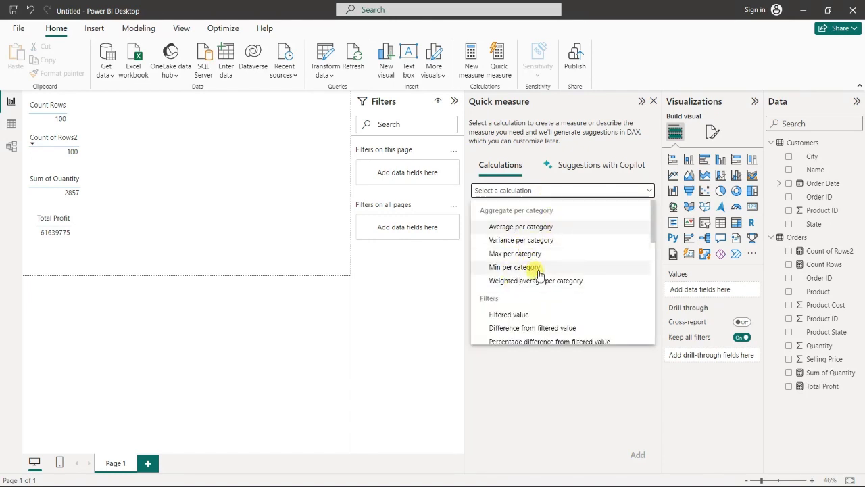
{"action": "scroll", "coordinate": [540, 269], "scroll_direction": "down", "scroll_amount": 1}
{"action": "scroll", "coordinate": [493, 264], "scroll_direction": "down", "scroll_amount": 2}
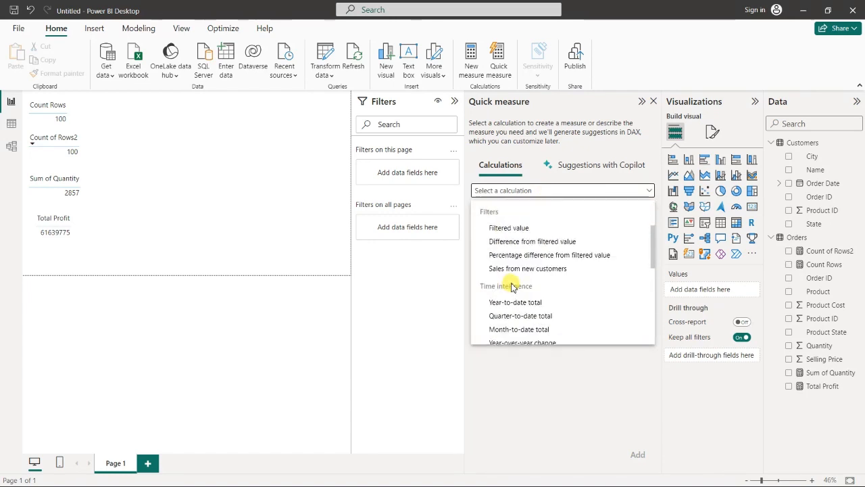
{"action": "scroll", "coordinate": [517, 270], "scroll_direction": "down", "scroll_amount": 2}
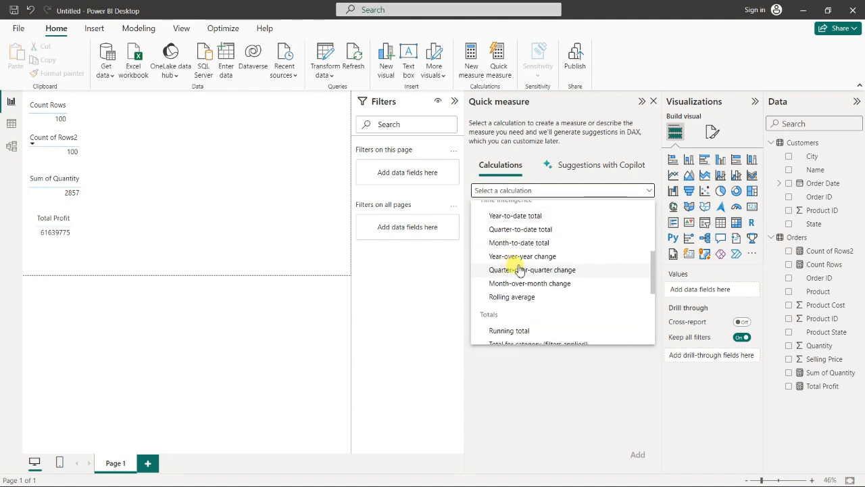
{"action": "scroll", "coordinate": [534, 287], "scroll_direction": "down", "scroll_amount": 3}
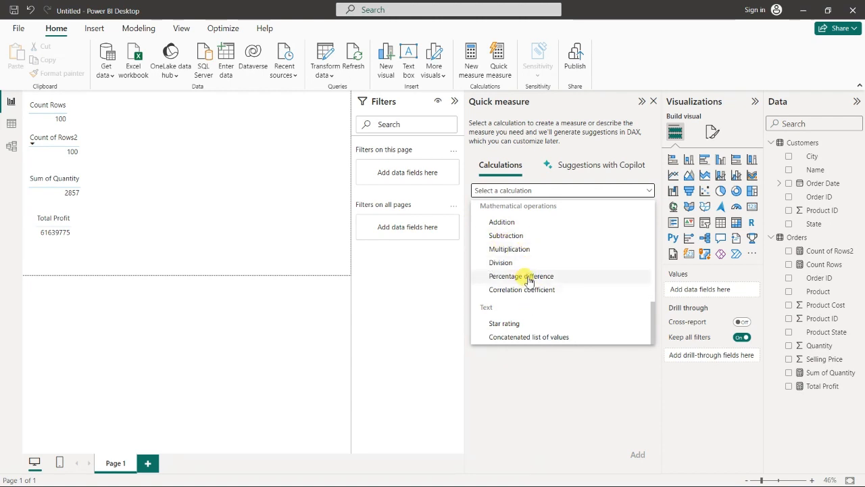
{"action": "left_click", "coordinate": [503, 237]}
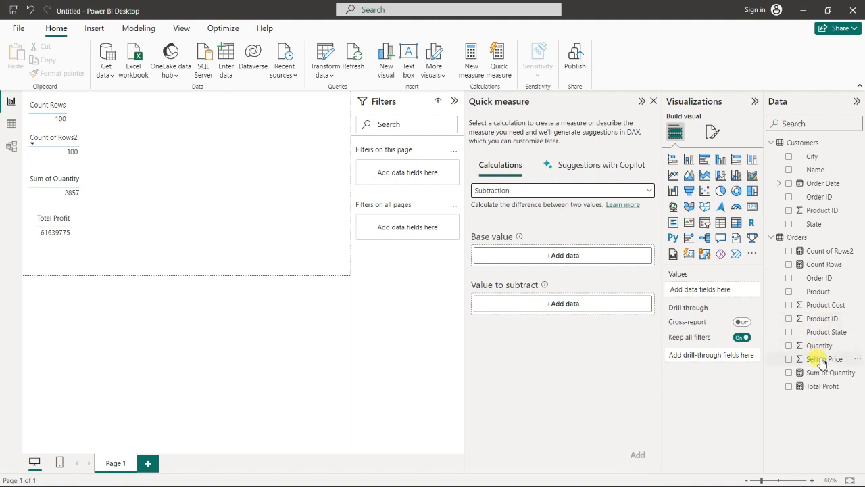
Step: Set Selling Price as the base value and Product Cost as the value to subtract, and add the quick measure
{"action": "left_click_drag", "start_coordinate": [822, 362], "coordinate": [585, 264]}
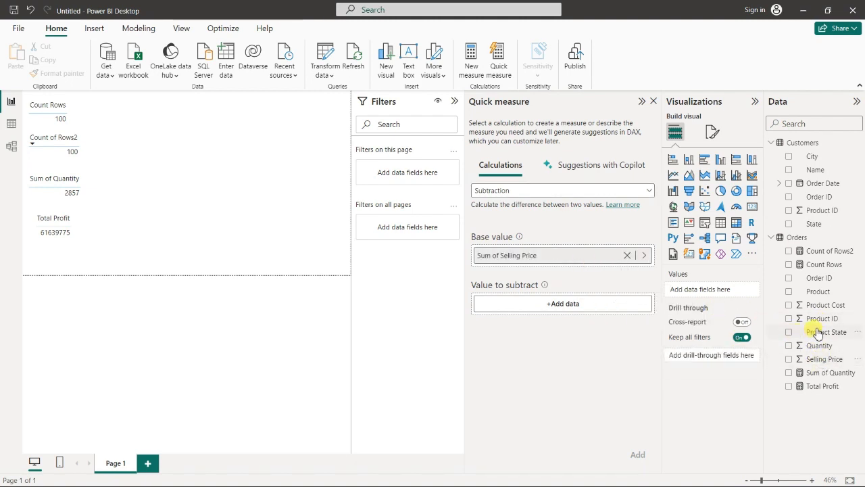
{"action": "left_click_drag", "start_coordinate": [826, 308], "coordinate": [586, 305]}
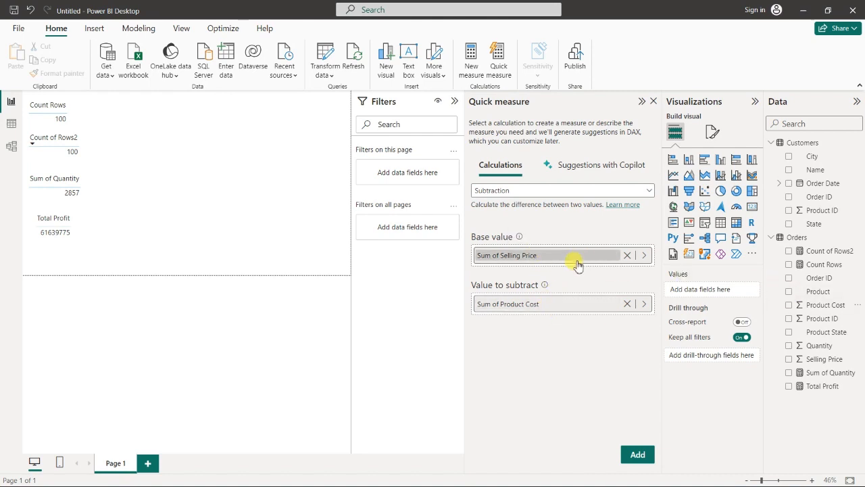
{"action": "left_click", "coordinate": [641, 457]}
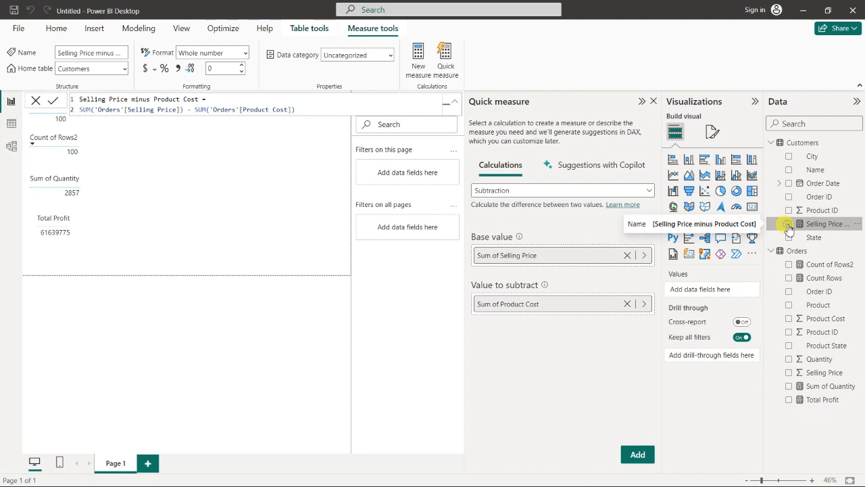
Step: Show the Selling Price minus Product Cost measure in a new table visual and review its DAX formula
{"action": "left_click", "coordinate": [789, 225]}
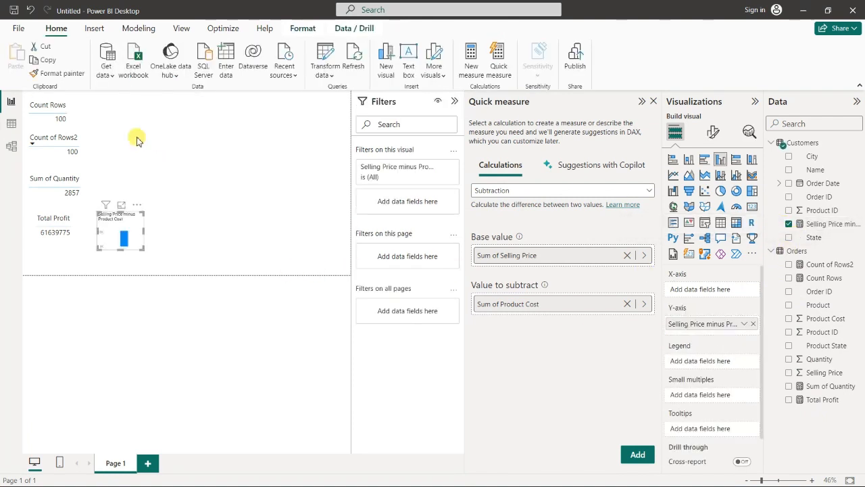
{"action": "left_click", "coordinate": [653, 102]}
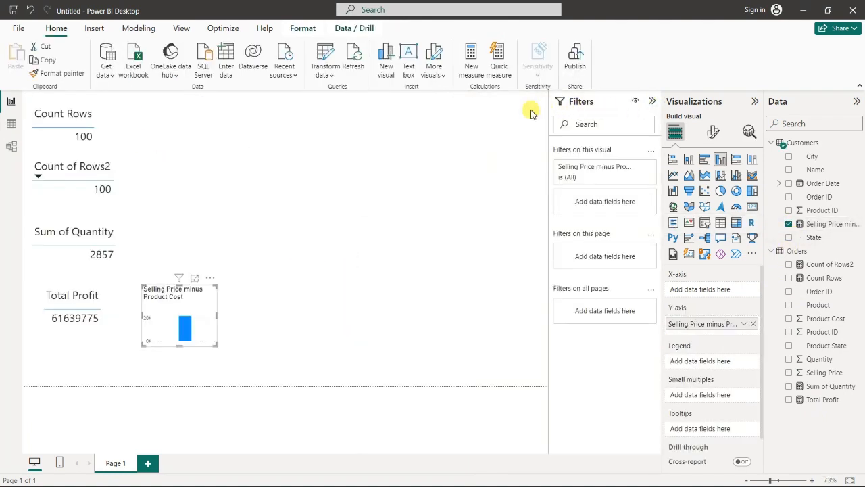
{"action": "left_click", "coordinate": [814, 224]}
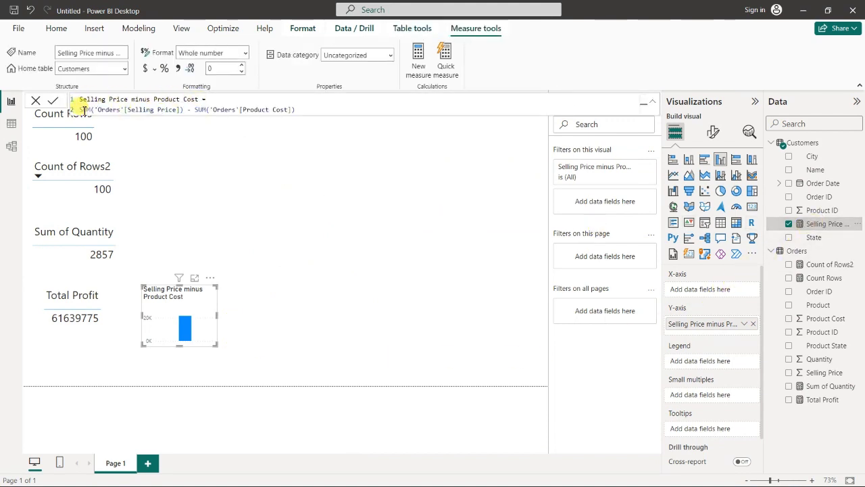
{"action": "mouse_move", "coordinate": [79, 110]}
{"action": "left_mouse_down"}
{"action": "mouse_move", "coordinate": [178, 110]}
{"action": "mouse_move", "coordinate": [189, 100]}
{"action": "mouse_move", "coordinate": [82, 99]}
{"action": "left_mouse_up"}
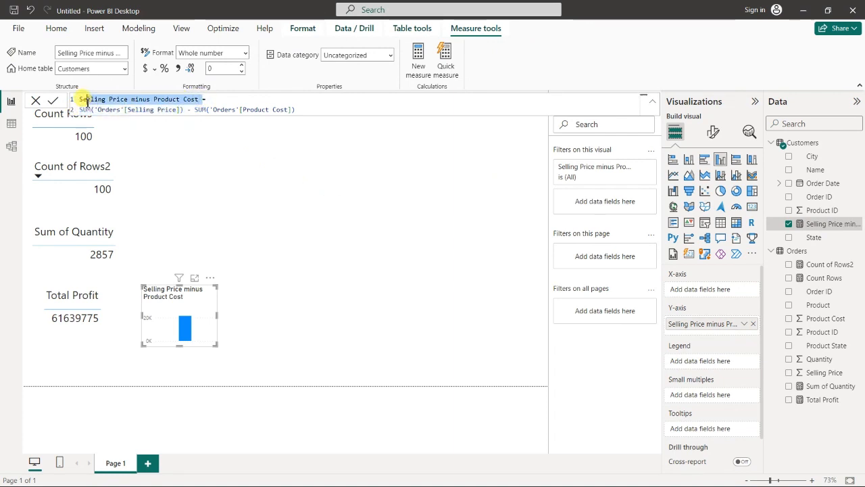
{"action": "left_click", "coordinate": [205, 315]}
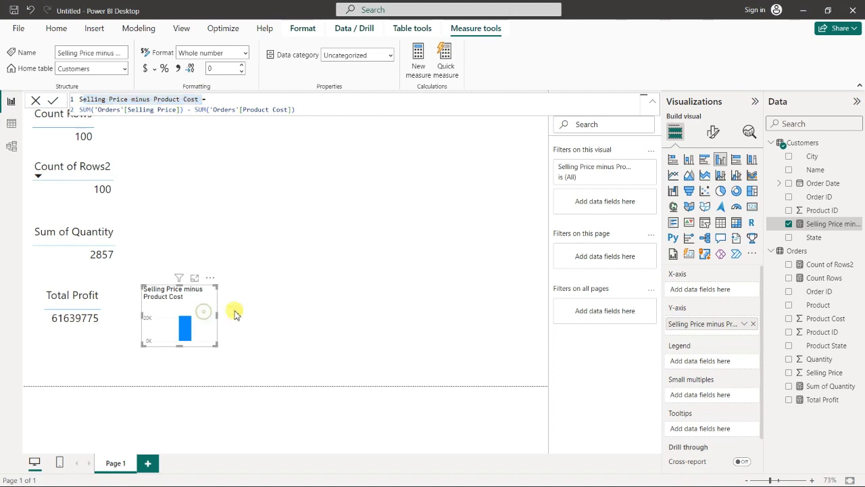
{"action": "left_click", "coordinate": [720, 224]}
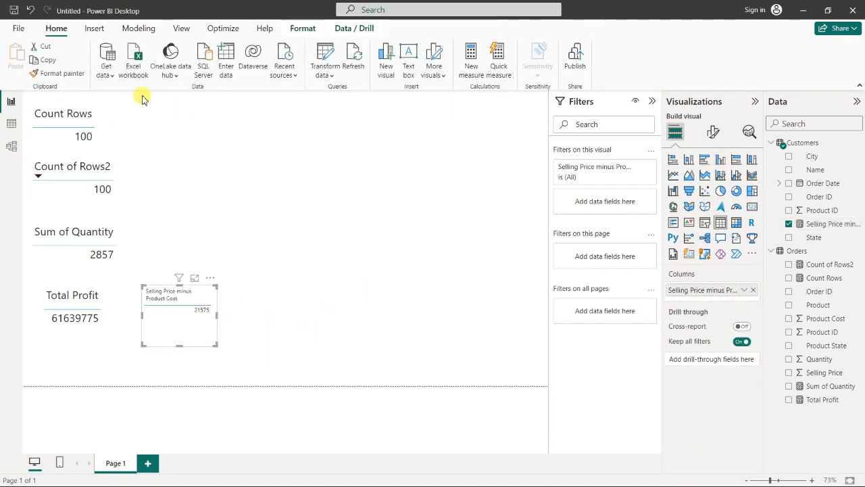
Step: Copy the Sum of Quantity table's formatting onto the Selling Price minus Product Cost table and widen it to fit the header on one line
{"action": "left_click", "coordinate": [121, 244]}
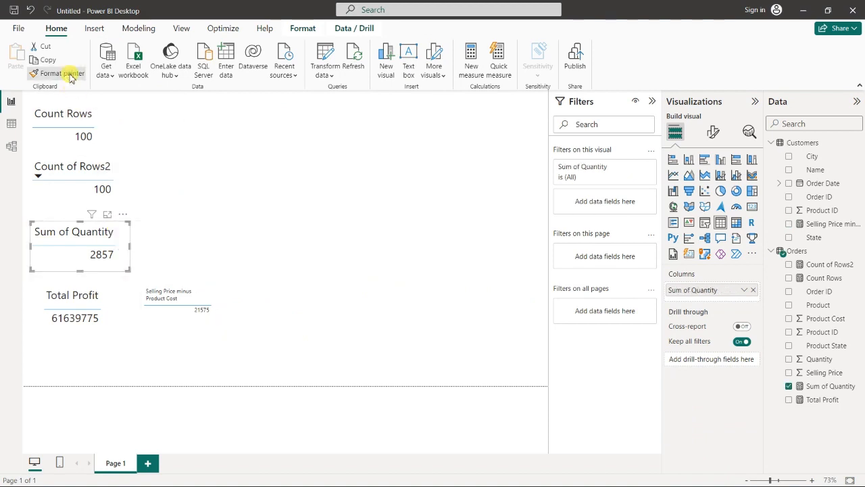
{"action": "left_click", "coordinate": [62, 73]}
{"action": "left_click", "coordinate": [215, 317]}
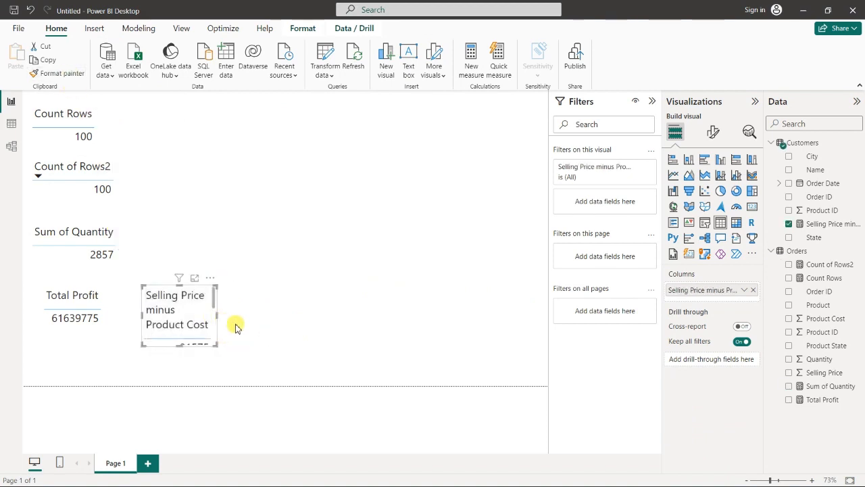
{"action": "left_click", "coordinate": [236, 328]}
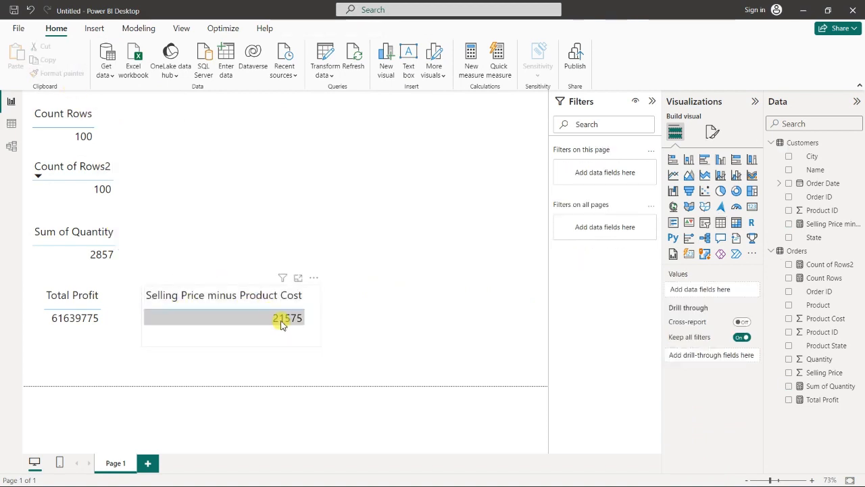
Step: Move the Selling Price minus Product Cost table beside the Count Rows table and deselect it
{"action": "left_click", "coordinate": [315, 308]}
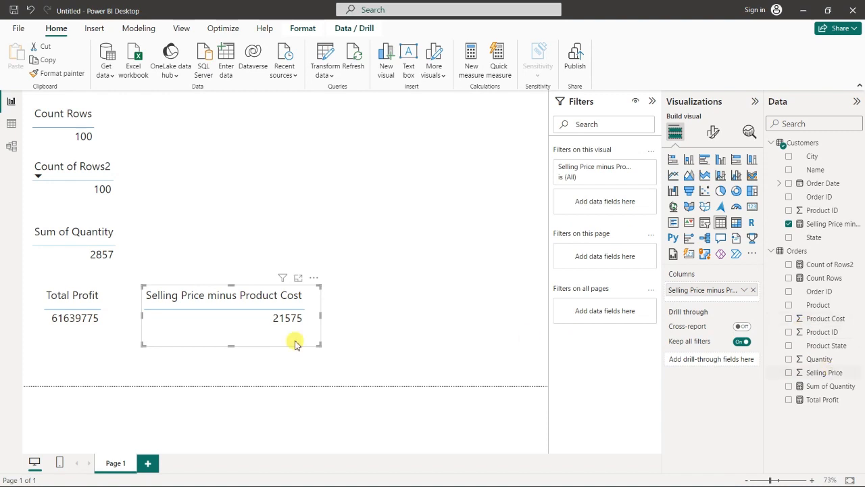
{"action": "left_click_drag", "start_coordinate": [303, 320], "coordinate": [290, 145]}
{"action": "left_click", "coordinate": [372, 199]}
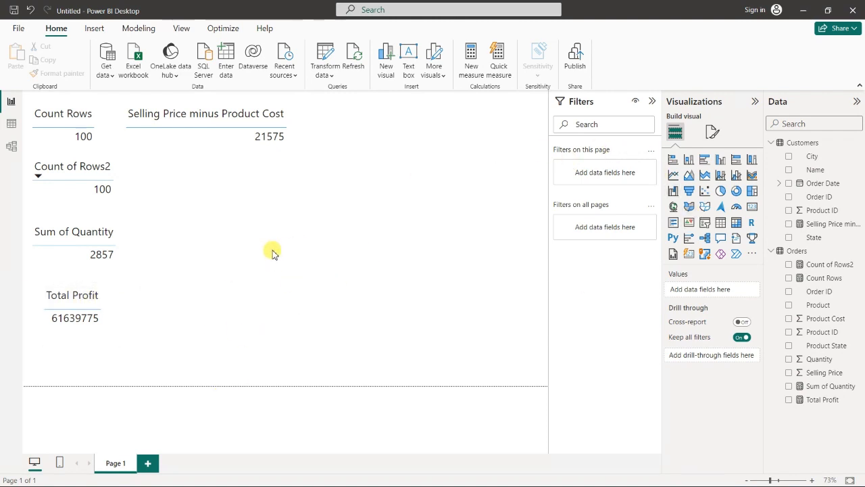
Step: Move the Total Profit table into the empty area beyond the Selling Price minus Product Cost table
{"action": "left_click", "coordinate": [103, 301]}
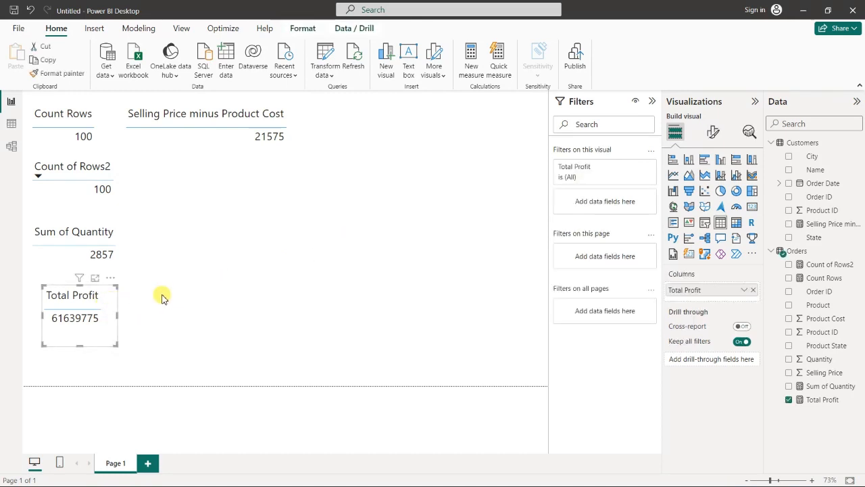
{"action": "left_click", "coordinate": [362, 280]}
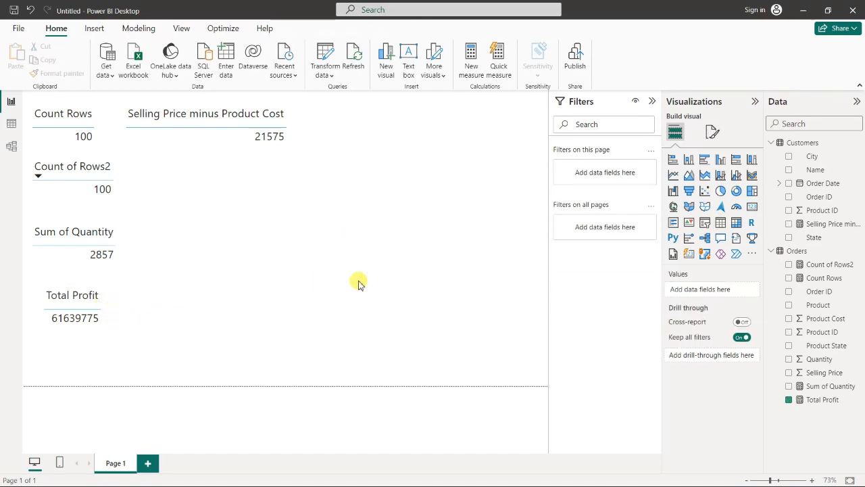
{"action": "left_click", "coordinate": [299, 136]}
{"action": "left_click", "coordinate": [112, 305]}
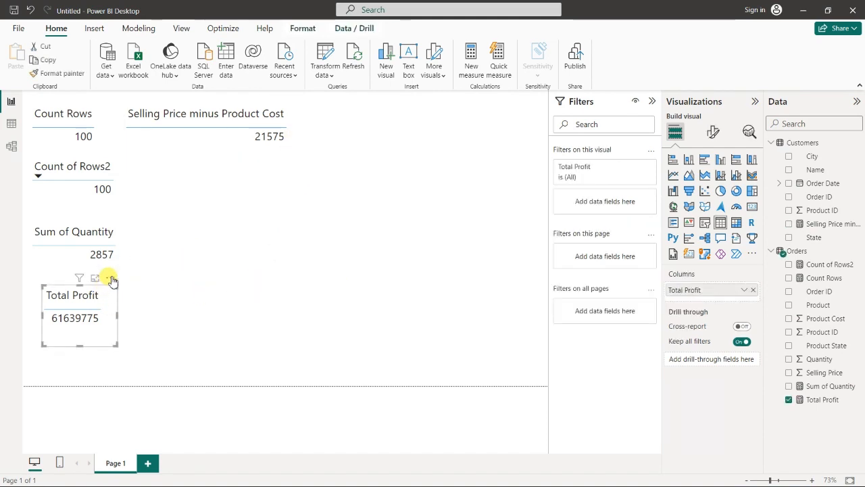
{"action": "left_click_drag", "start_coordinate": [112, 281], "coordinate": [420, 140]}
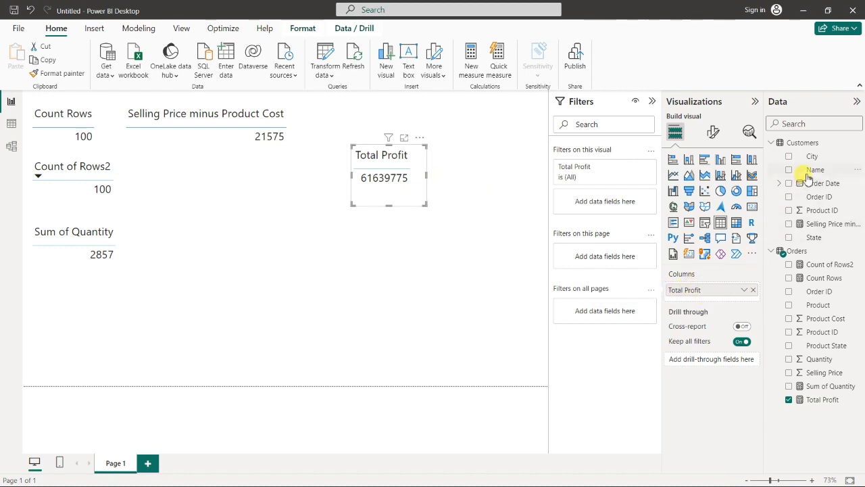
Step: Add the customer Name field as the first column of the Total Profit table and resize the table to fit its rows
{"action": "left_click_drag", "start_coordinate": [810, 174], "coordinate": [714, 305]}
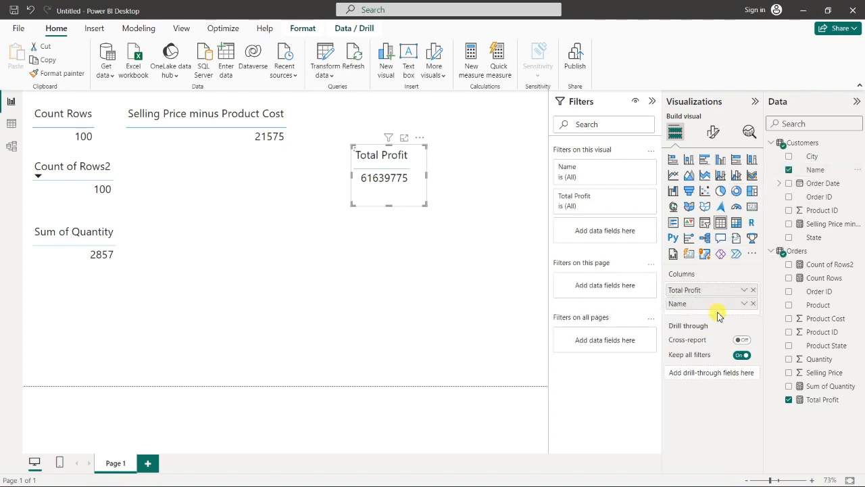
{"action": "left_click_drag", "start_coordinate": [422, 204], "coordinate": [516, 342]}
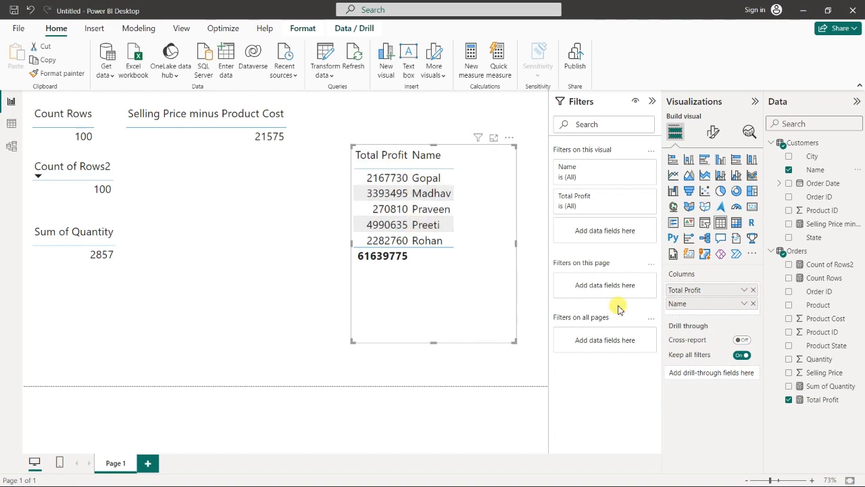
{"action": "left_click_drag", "start_coordinate": [718, 304], "coordinate": [720, 291]}
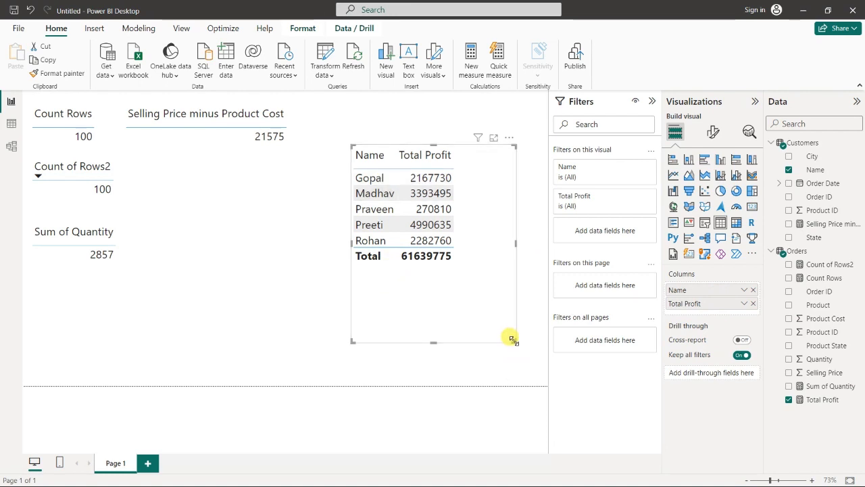
{"action": "left_click_drag", "start_coordinate": [516, 344], "coordinate": [472, 269]}
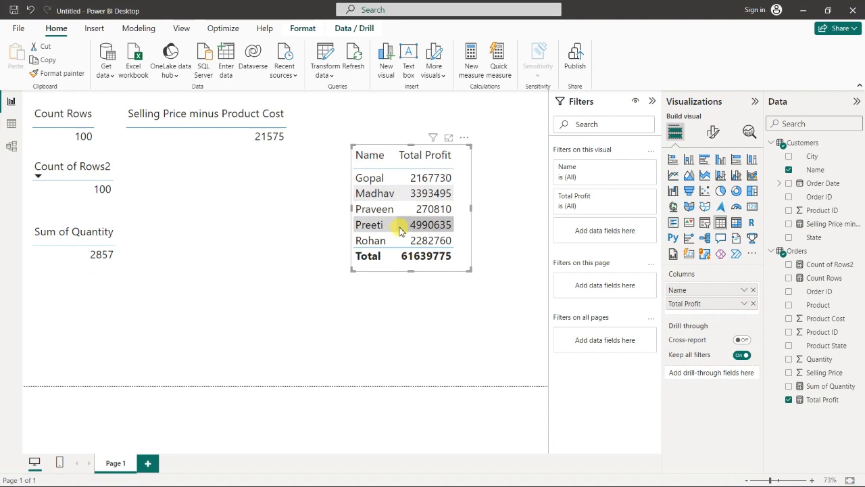
Step: Sort the Name table by Total Profit in descending order and move it up level with the Selling Price minus Product Cost table
{"action": "left_click", "coordinate": [403, 164]}
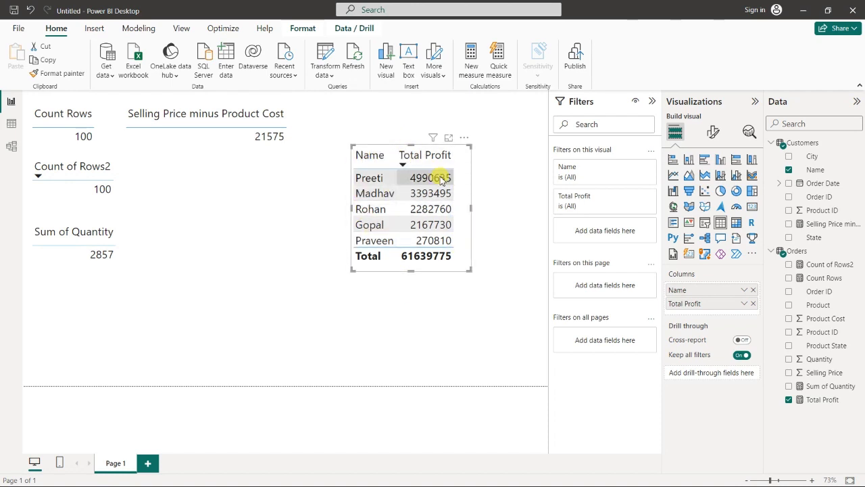
{"action": "left_click_drag", "start_coordinate": [470, 208], "coordinate": [501, 169]}
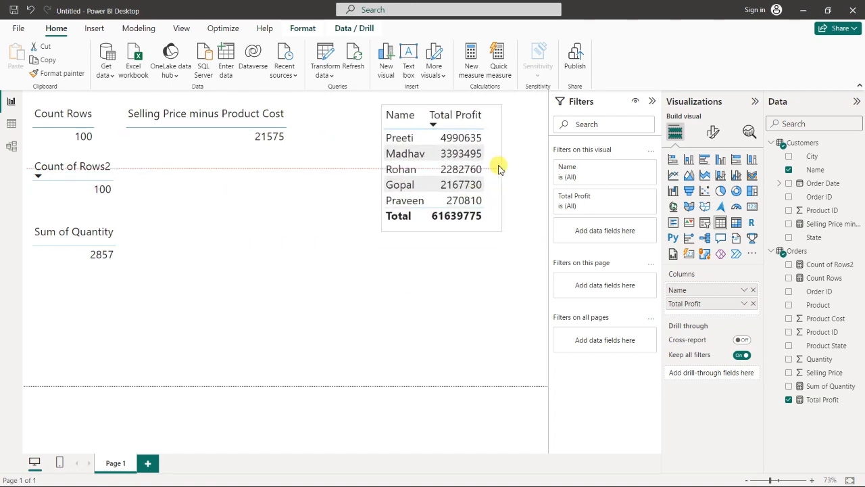
Step: Add the Orders Product field as the first column of the Sum of Quantity table and enlarge the table
{"action": "left_click", "coordinate": [123, 241]}
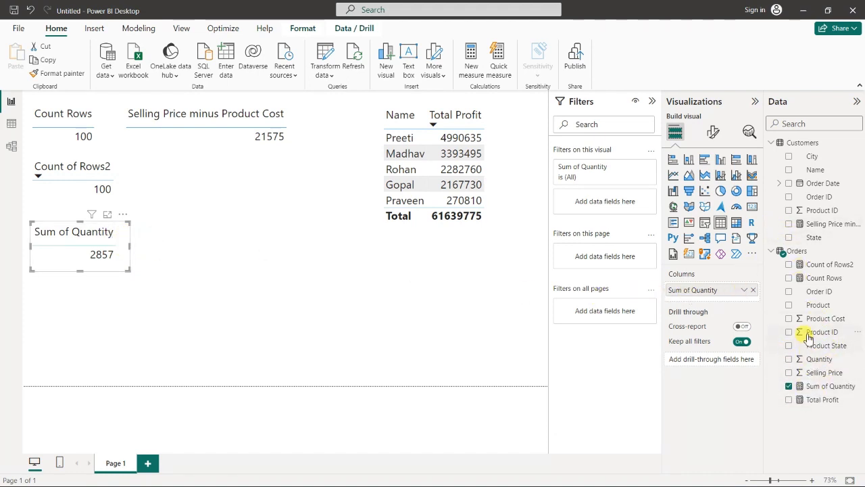
{"action": "left_click_drag", "start_coordinate": [817, 307], "coordinate": [730, 290]}
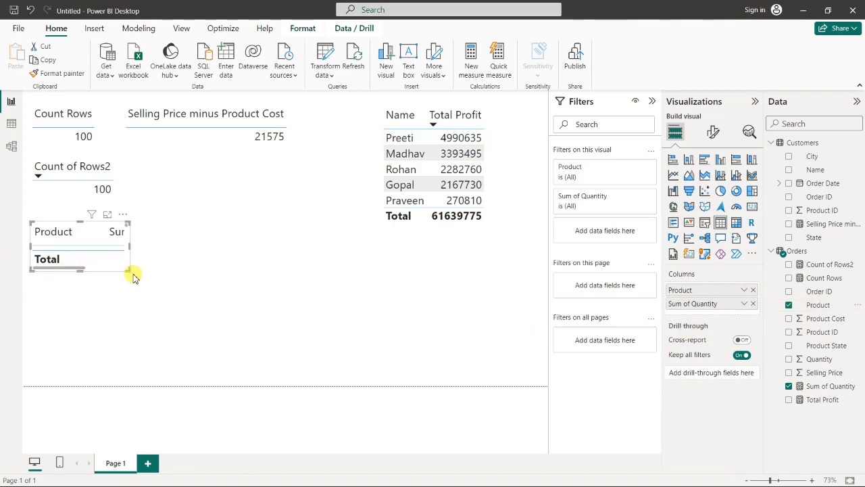
{"action": "left_click_drag", "start_coordinate": [129, 266], "coordinate": [174, 333]}
{"action": "left_click_drag", "start_coordinate": [223, 365], "coordinate": [300, 402]}
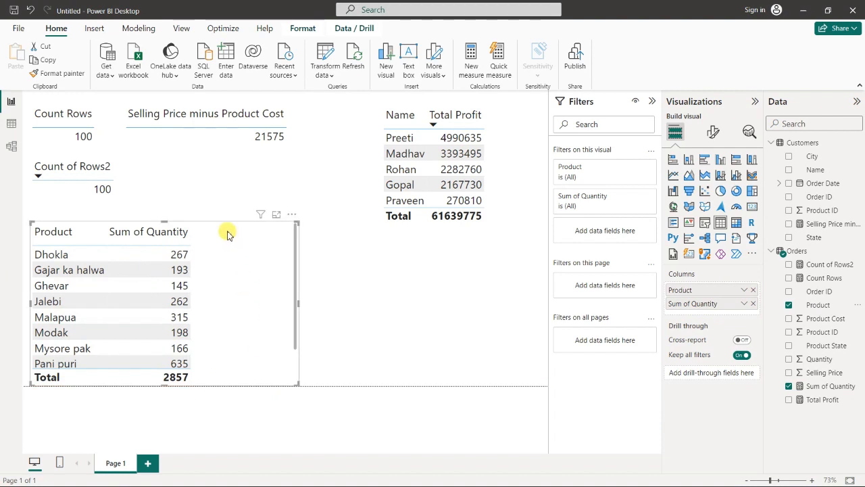
Step: Fit the Product table's rows beneath the Selling Price minus Product Cost table and sort it by Sum of Quantity in descending order
{"action": "left_click_drag", "start_coordinate": [165, 219], "coordinate": [165, 180]}
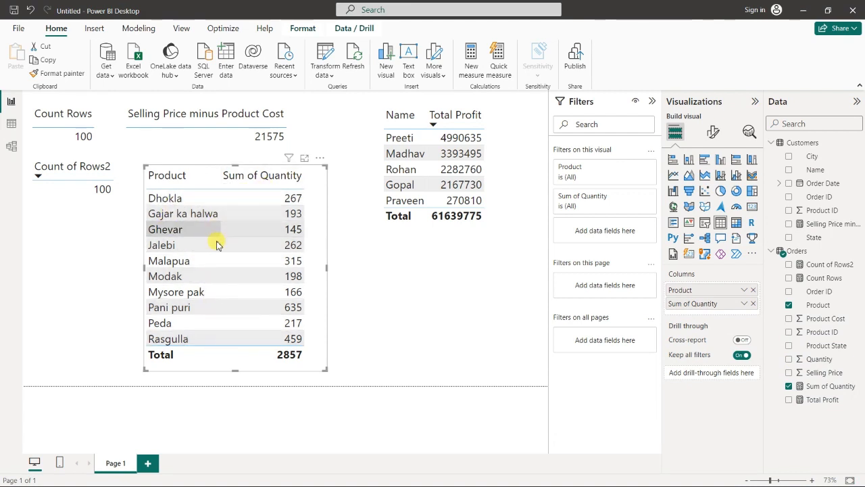
{"action": "left_click", "coordinate": [228, 186]}
{"action": "left_click", "coordinate": [382, 296]}
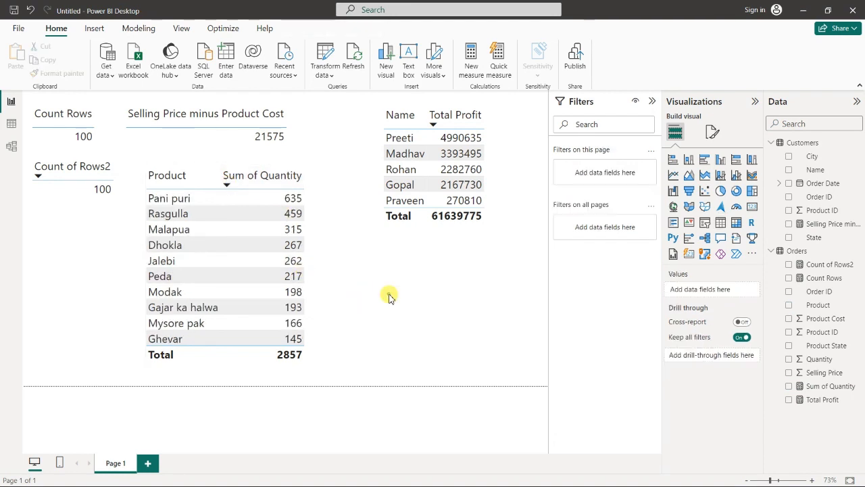
Step: Display the Orders data in Table view and copy the Total Profit measure's entire formula
{"action": "left_click", "coordinate": [11, 132]}
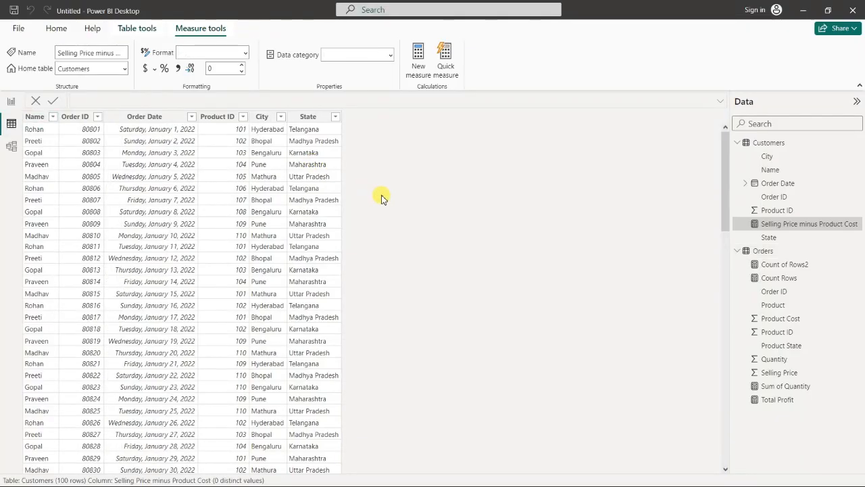
{"action": "left_click", "coordinate": [775, 255]}
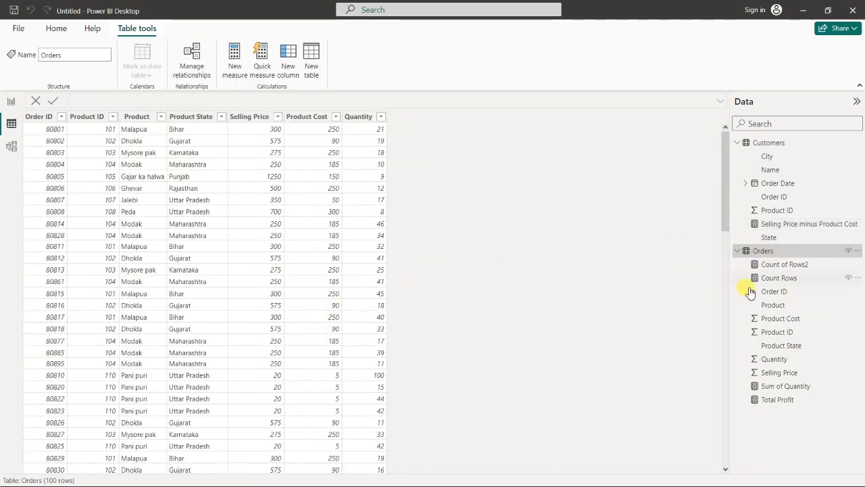
{"action": "left_click", "coordinate": [779, 399]}
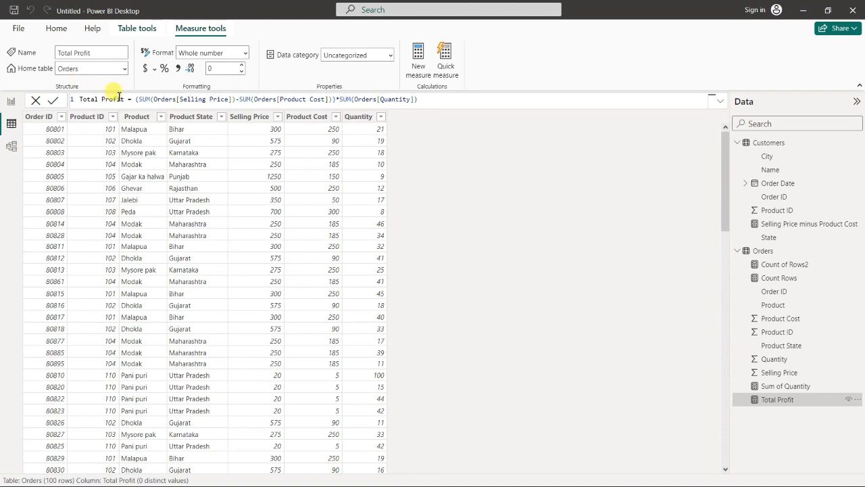
{"action": "left_click_drag", "start_coordinate": [136, 99], "coordinate": [411, 103]}
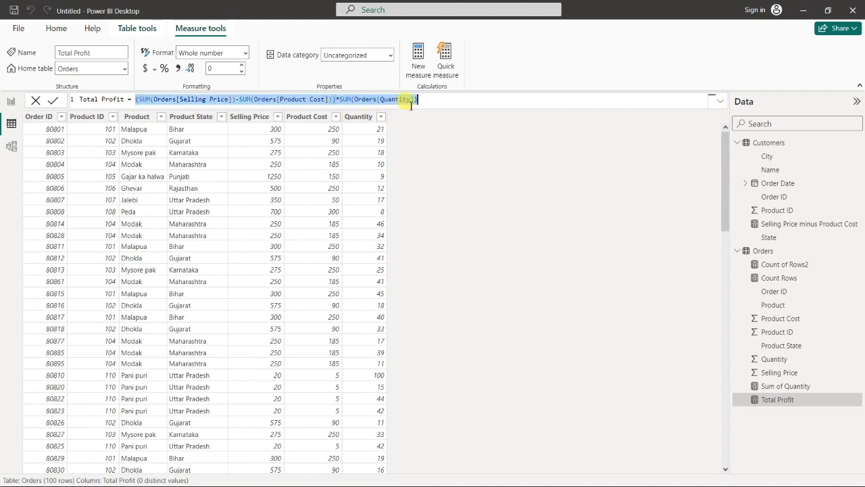
{"action": "left_click", "coordinate": [419, 101]}
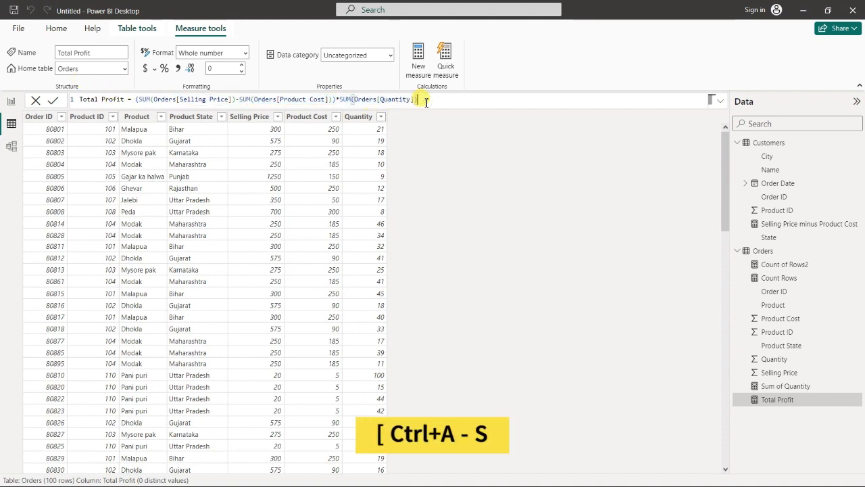
{"action": "key", "text": "ctrl+a"}
{"action": "key", "text": "ctrl+c"}
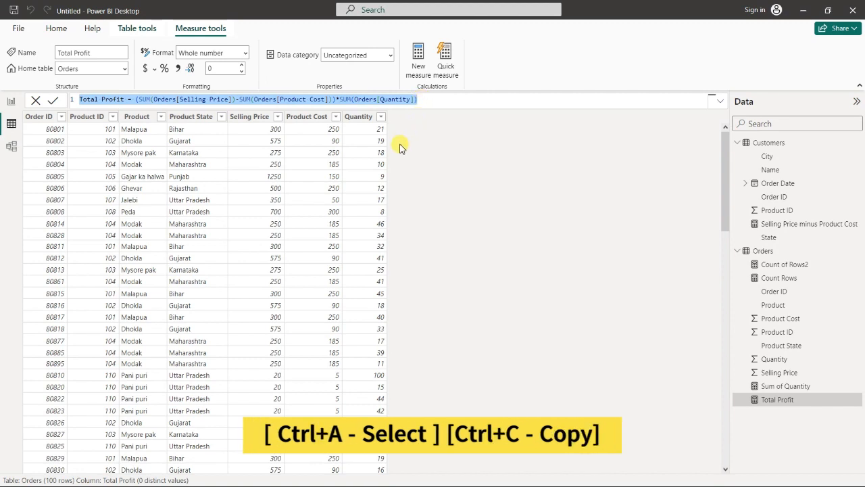
Step: Add a calculated column to the Orders table and try to commit the pasted Total Profit formula as its definition
{"action": "left_click", "coordinate": [438, 135]}
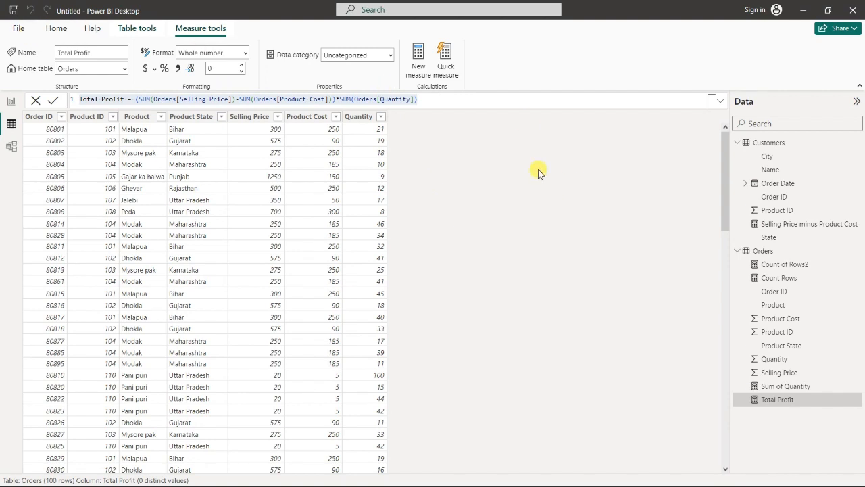
{"action": "left_click", "coordinate": [762, 251]}
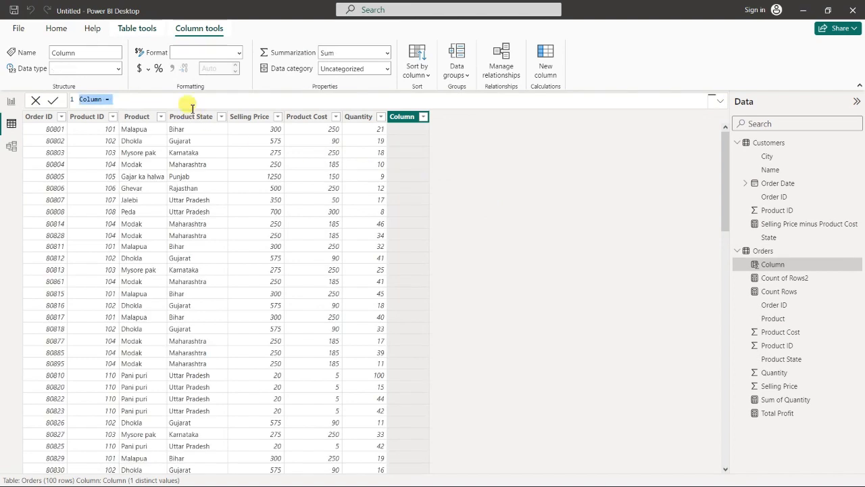
{"action": "key", "text": "ctrl+v"}
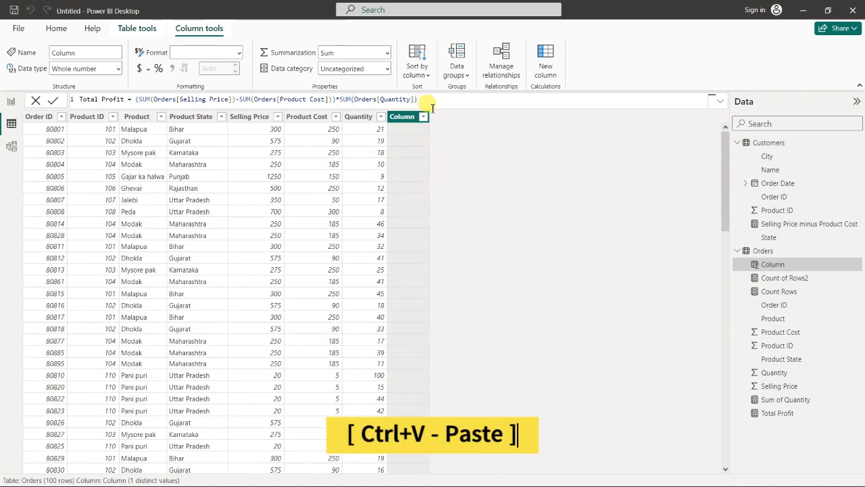
{"action": "key", "text": "Return"}
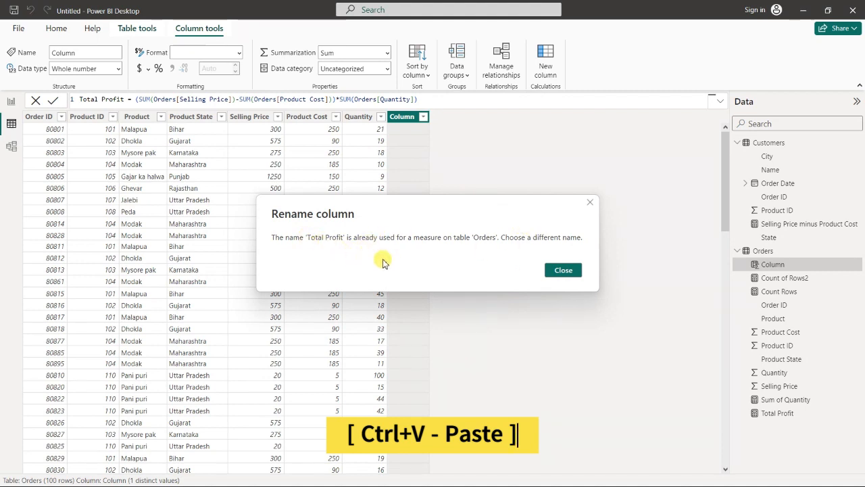
{"action": "left_click", "coordinate": [590, 205]}
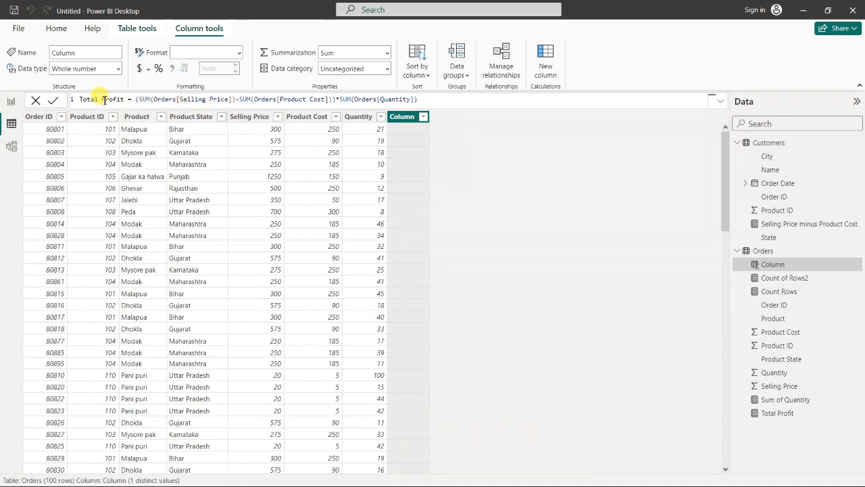
Step: Rename the pasted formula's column as Profit Column and commit it
{"action": "left_click_drag", "start_coordinate": [101, 100], "coordinate": [58, 100]}
{"action": "key", "text": "BackSpace"}
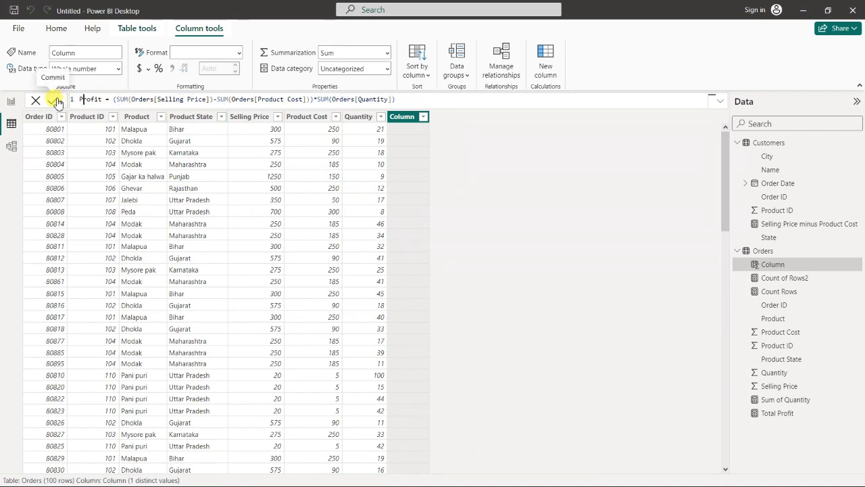
{"action": "type", "text": "Colu"}
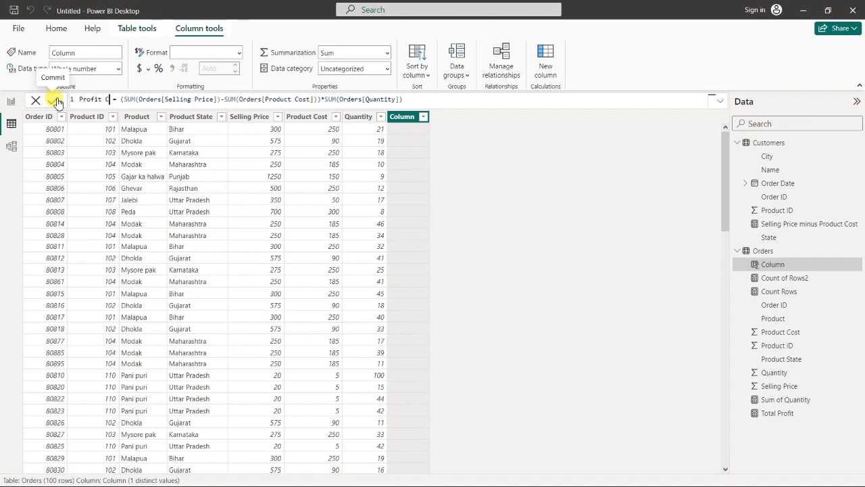
{"action": "type", "text": "mn"}
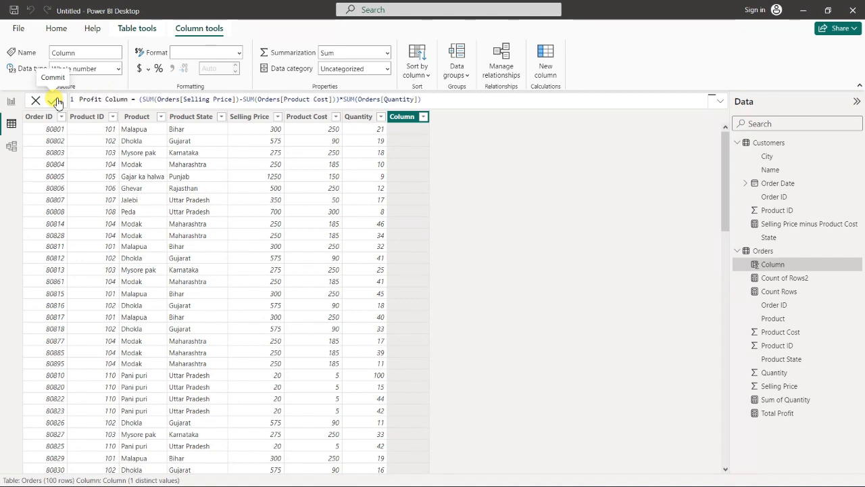
{"action": "left_click", "coordinate": [58, 100]}
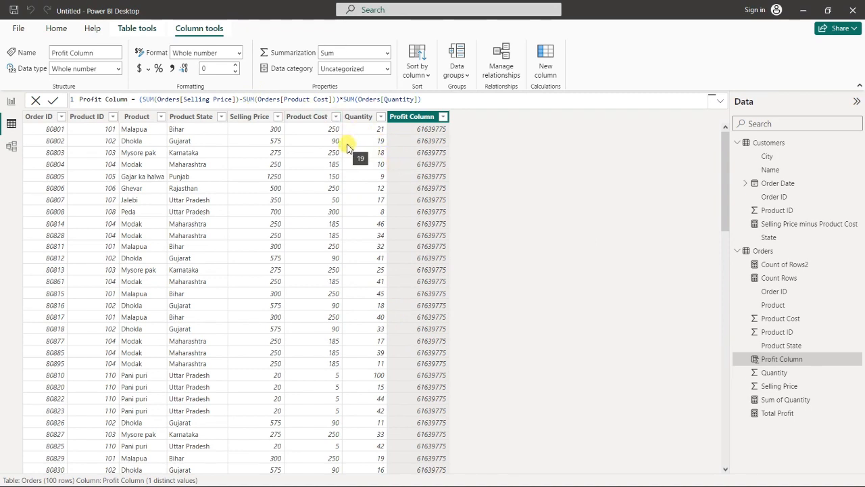
Step: Remove all three SUM functions so Profit Column equals ((Orders[Selling Price])-(Orders[Product Cost]))*(Orders[Quantity]), and review the rows
{"action": "left_click", "coordinate": [155, 98]}
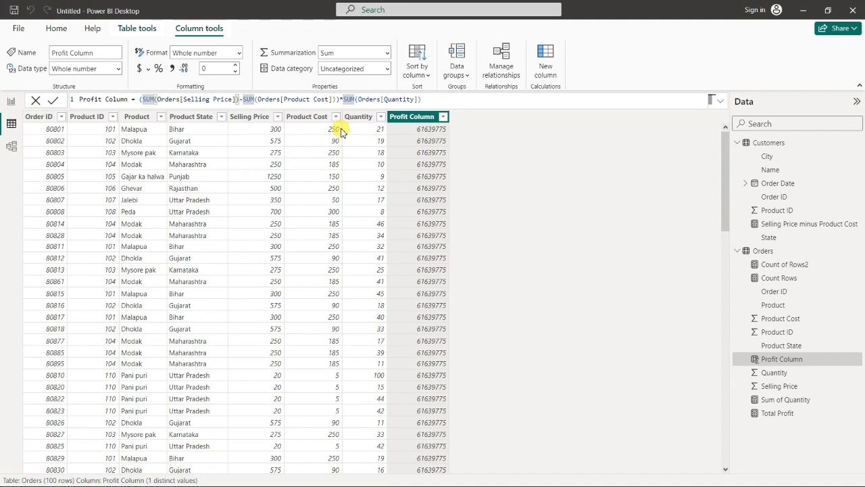
{"action": "key", "text": "BackSpace"}
{"action": "key", "text": "BackSpace"}
{"action": "key", "text": "BackSpace"}
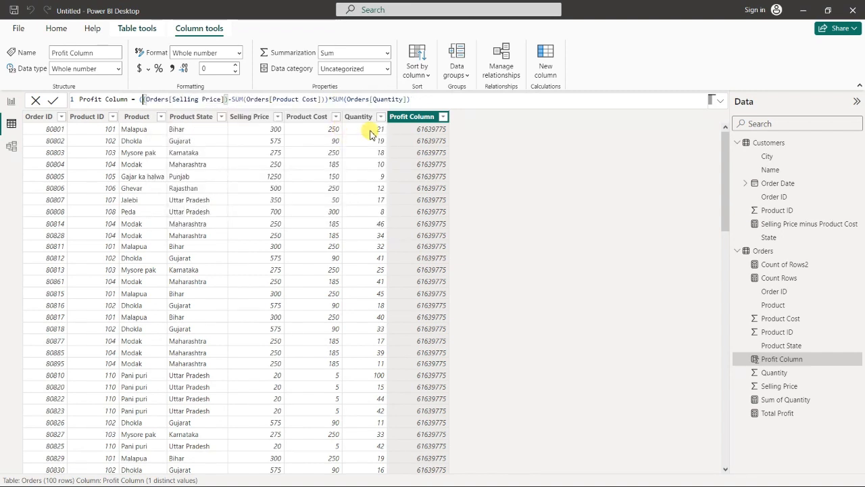
{"action": "key", "text": "BackSpace"}
{"action": "key", "text": "BackSpace"}
{"action": "key", "text": "BackSpace"}
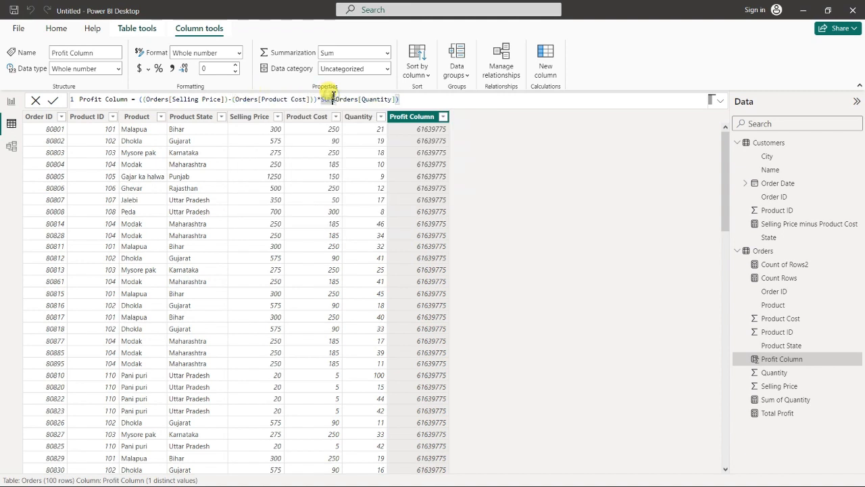
{"action": "key", "text": "BackSpace"}
{"action": "key", "text": "BackSpace"}
{"action": "key", "text": "BackSpace"}
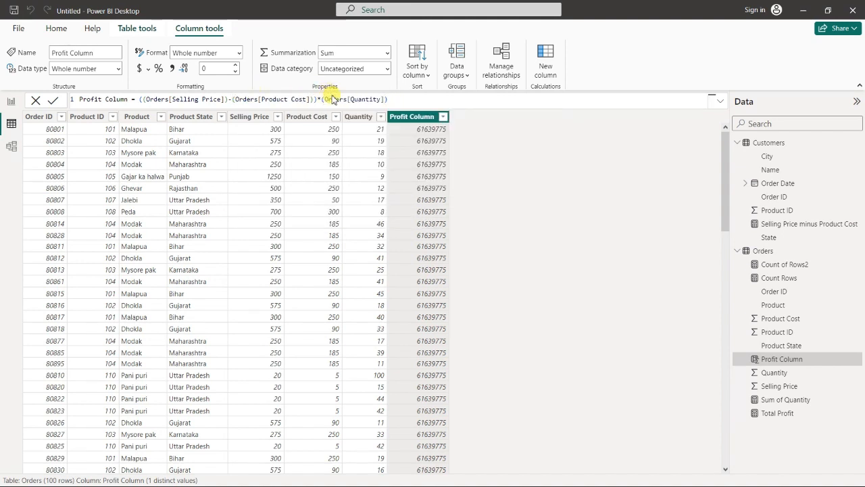
{"action": "key", "text": "Return"}
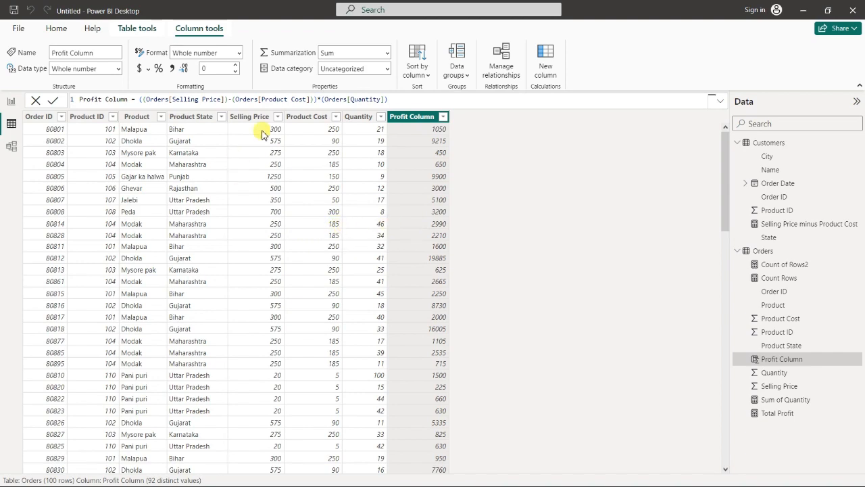
{"action": "scroll", "coordinate": [409, 242], "scroll_direction": "down", "scroll_amount": 3}
{"action": "scroll", "coordinate": [409, 230], "scroll_direction": "up", "scroll_amount": 3}
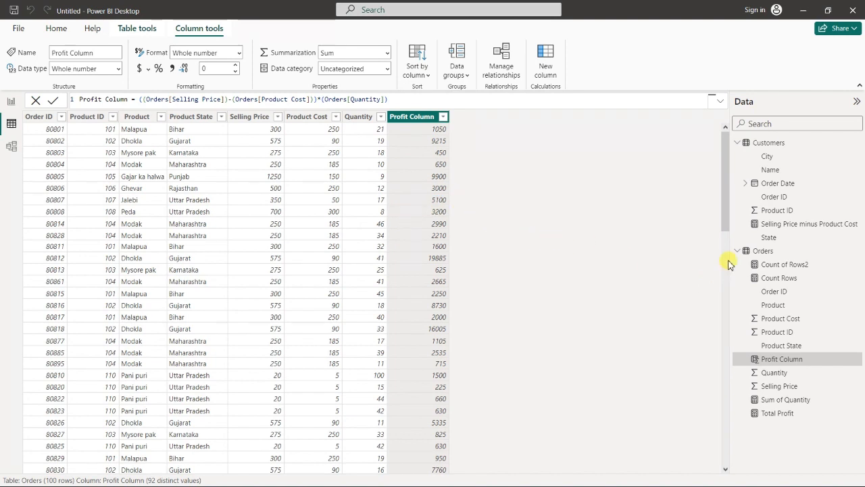
Step: Add a calculated column to the Customers table and name it Day of Week in its formula
{"action": "left_click", "coordinate": [769, 145]}
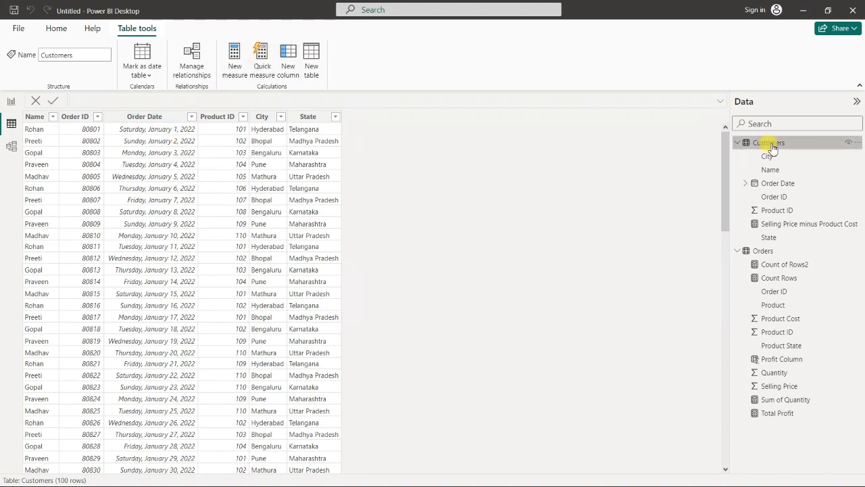
{"action": "left_click", "coordinate": [296, 71]}
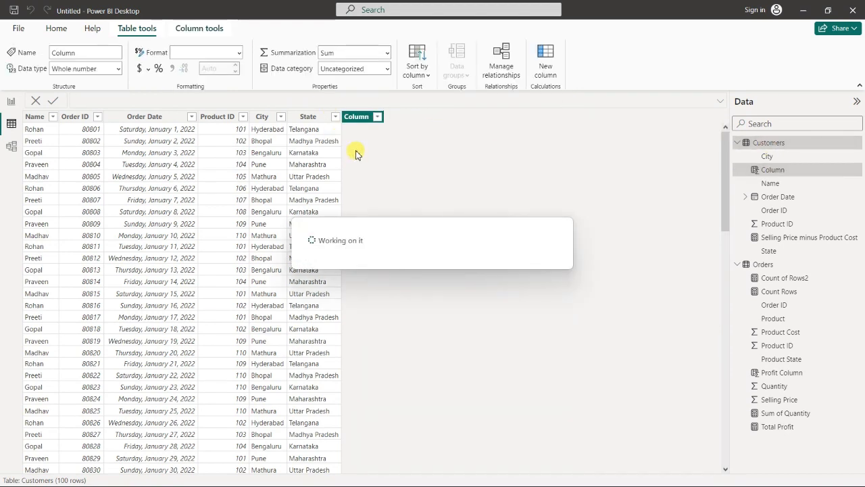
{"action": "left_click", "coordinate": [106, 99]}
{"action": "left_click_drag", "start_coordinate": [103, 100], "coordinate": [75, 99]}
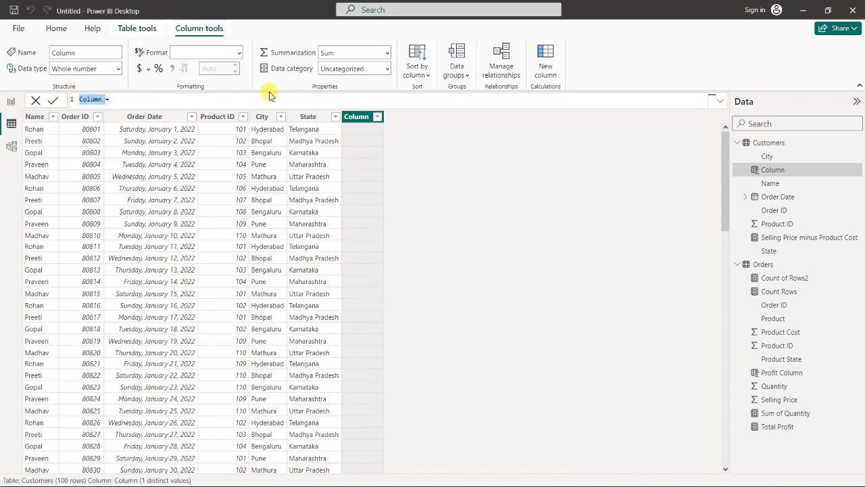
{"action": "type", "text": "N"}
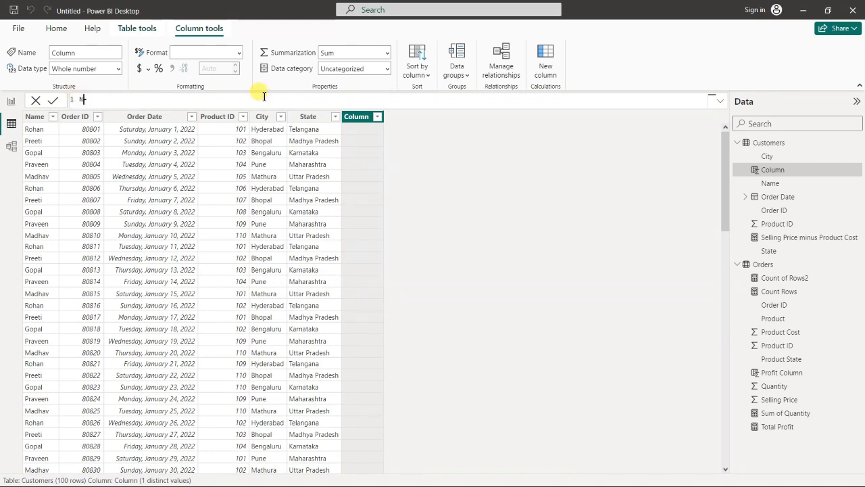
{"action": "type", "text": "ay of Week"}
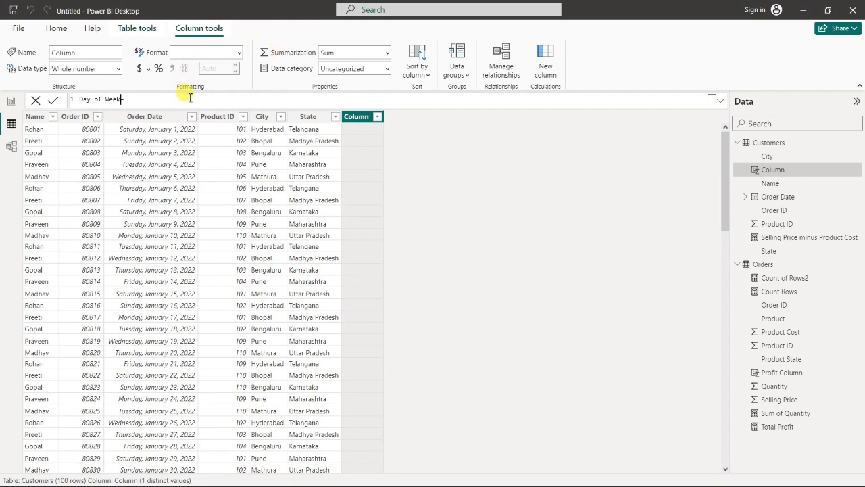
Step: Start the Day of Week formula with the WEEKDAY function, using Customers[Order Date] as its date argument
{"action": "type", "text": "= WEEK"}
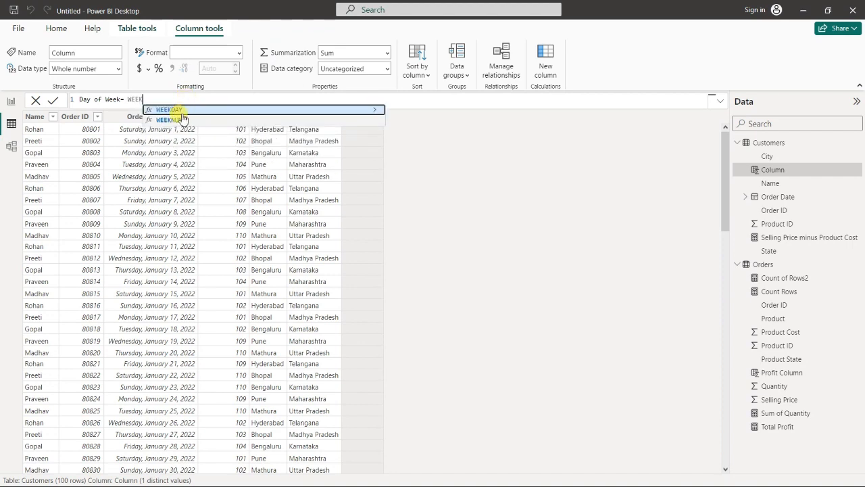
{"action": "left_click", "coordinate": [177, 110]}
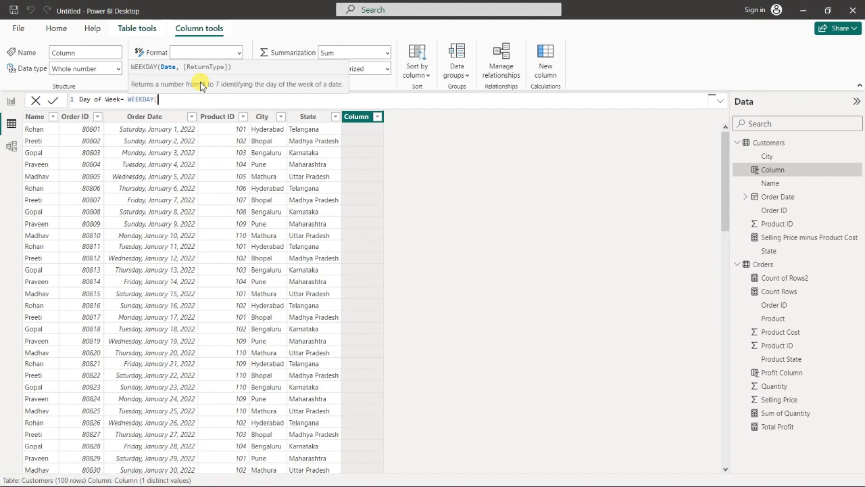
{"action": "type", "text": "Orde"}
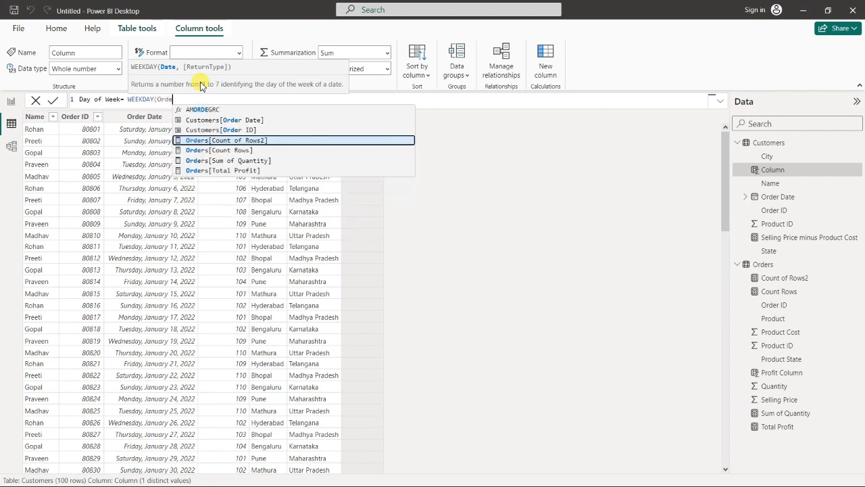
{"action": "left_click", "coordinate": [221, 120]}
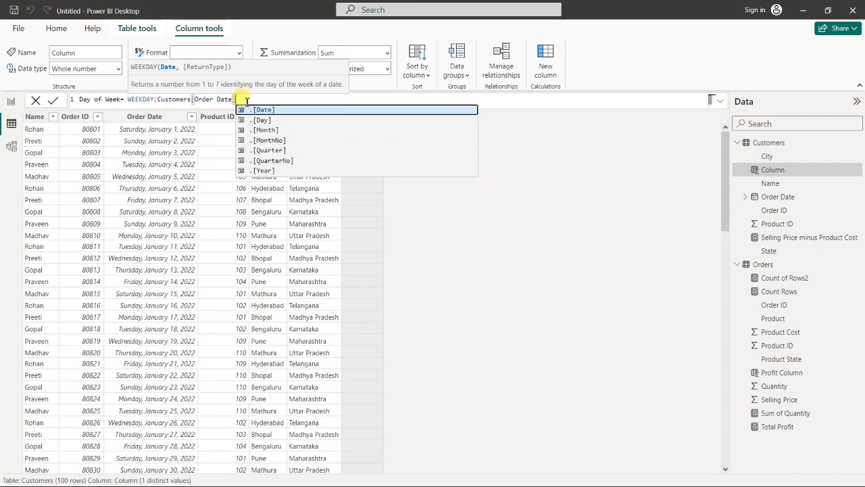
{"action": "type", "text": ","}
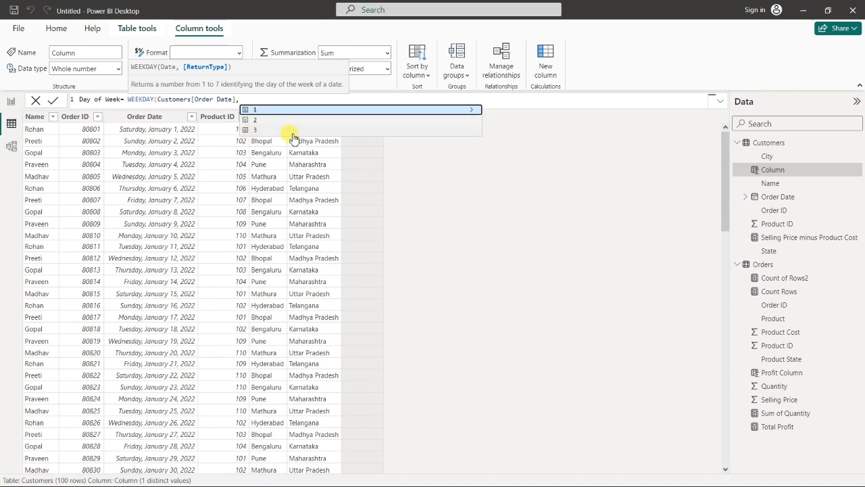
Step: Complete the WEEKDAY formula with return type 1, Sunday=1 through Saturday=7, and commit the column
{"action": "left_click", "coordinate": [472, 112]}
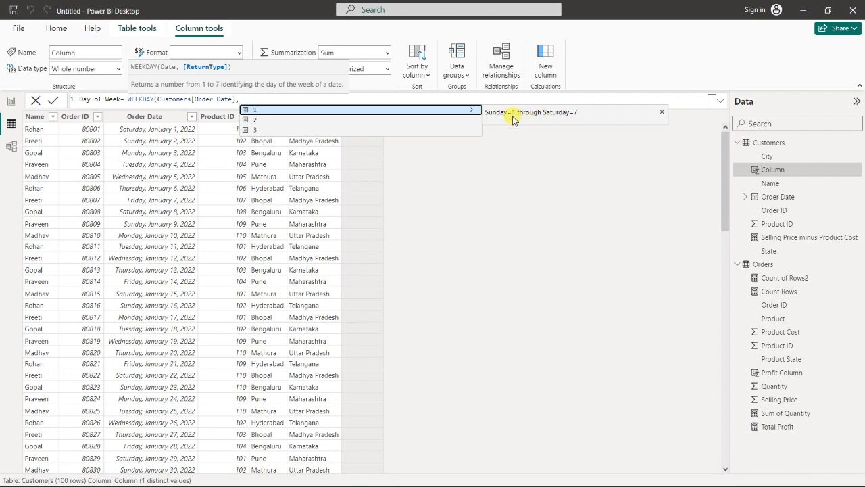
{"action": "left_click", "coordinate": [295, 121]}
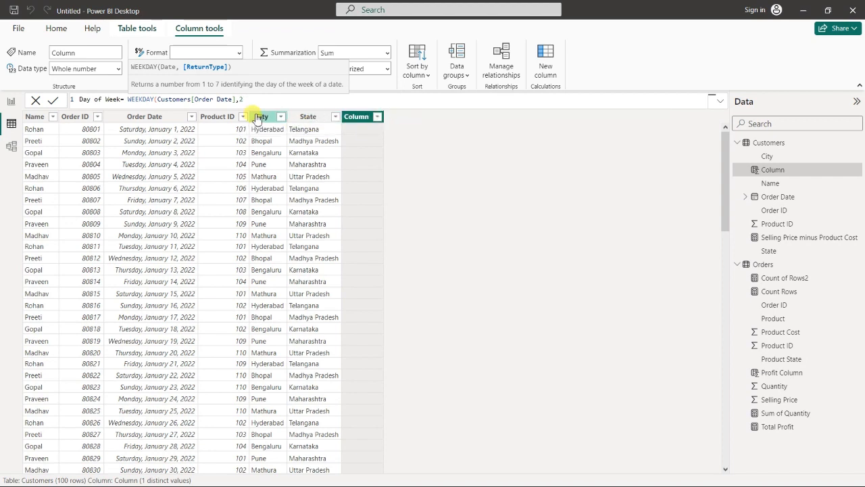
{"action": "key", "text": "BackSpace"}
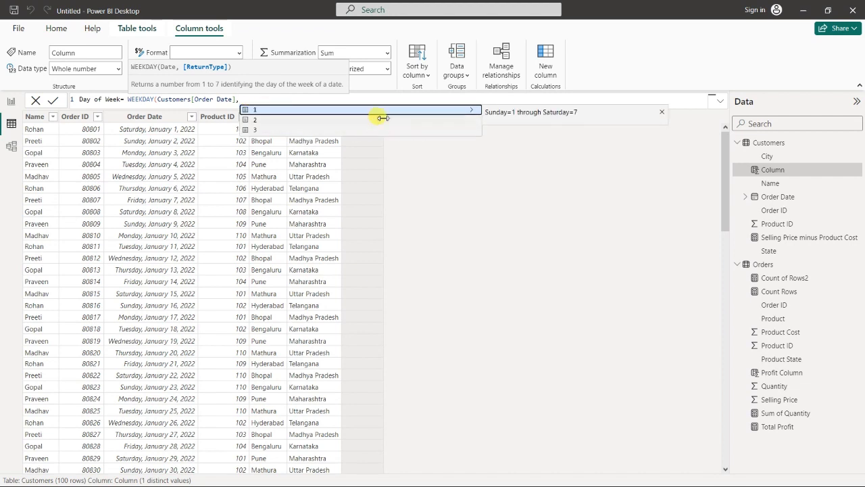
{"action": "left_click", "coordinate": [282, 110]}
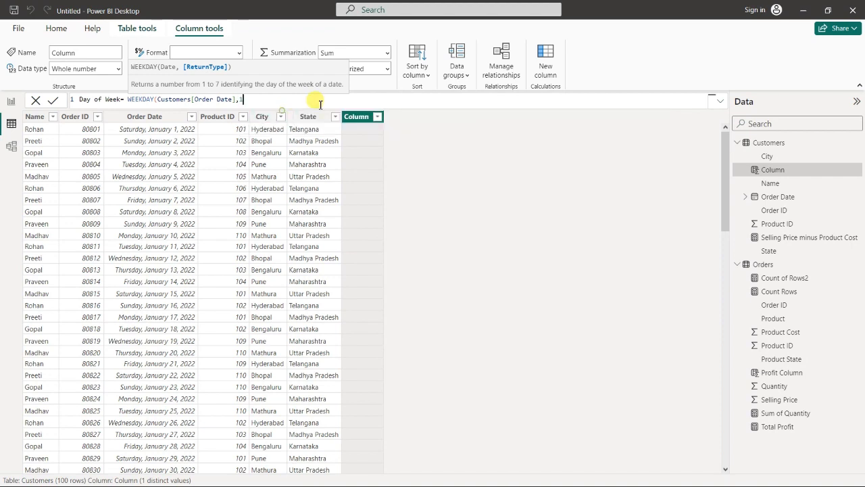
{"action": "type", "text": ")"}
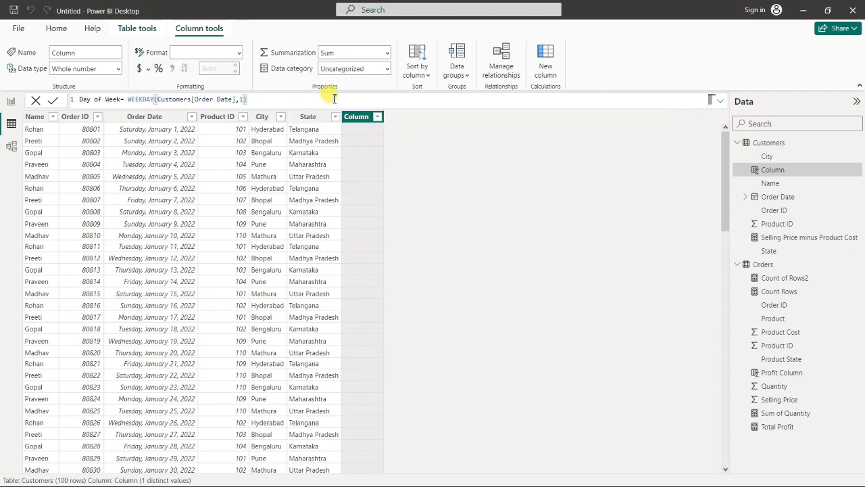
{"action": "key", "text": "Return"}
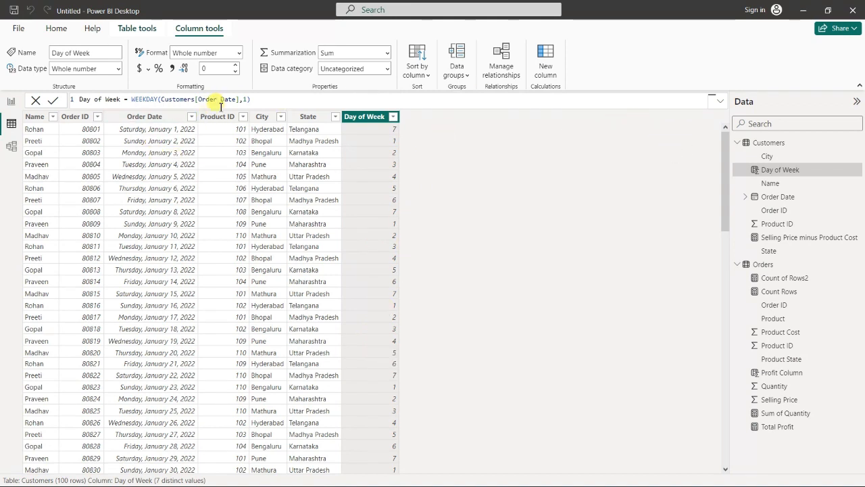
Step: Add a calculated column to the Customers table and name it Week of Year in its formula
{"action": "left_click", "coordinate": [549, 68]}
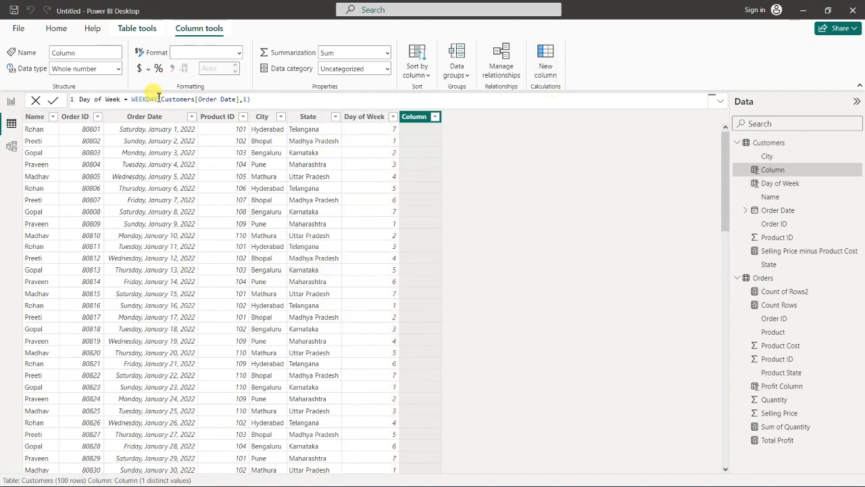
{"action": "left_click", "coordinate": [139, 98]}
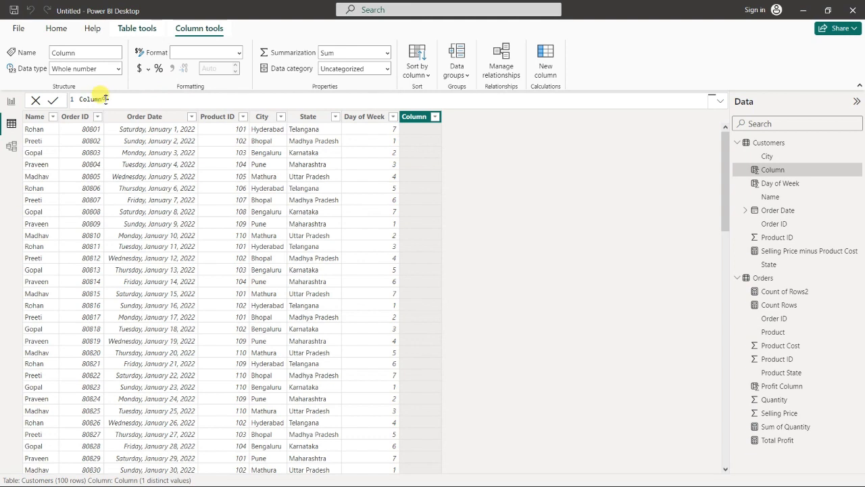
{"action": "left_click_drag", "start_coordinate": [106, 99], "coordinate": [78, 99]}
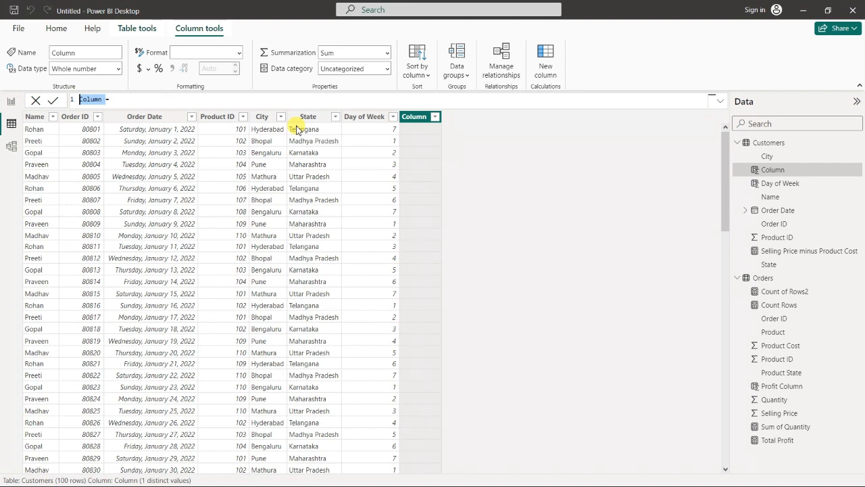
{"action": "type", "text": "Week o"}
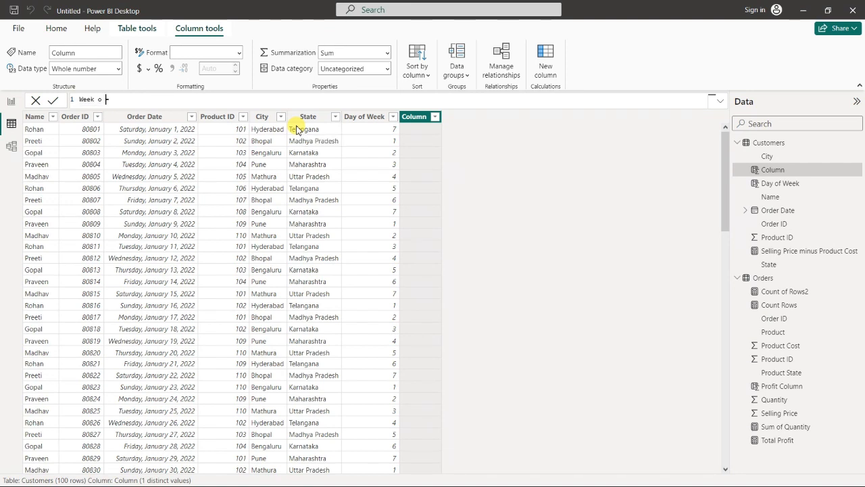
{"action": "type", "text": "f Year = "}
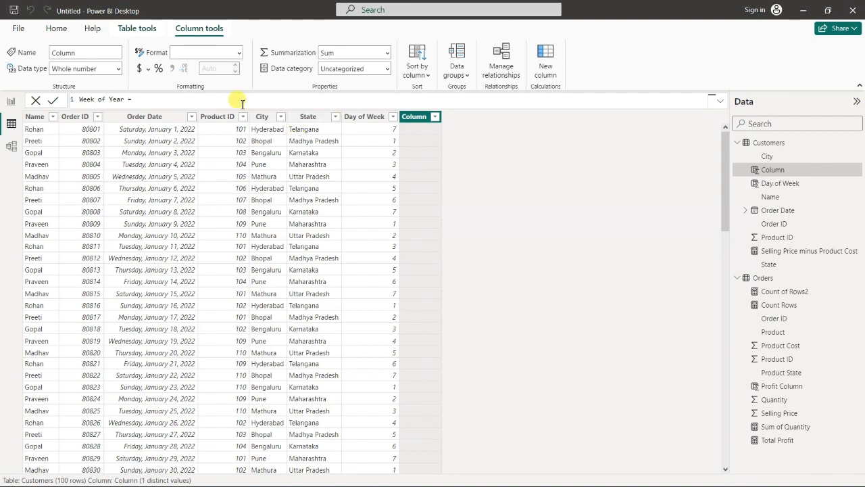
Step: Start the Week of Year formula with the WEEKNUM function, using Customers[Order Date] as its date argument
{"action": "type", "text": "wee"}
{"action": "left_click", "coordinate": [202, 148]}
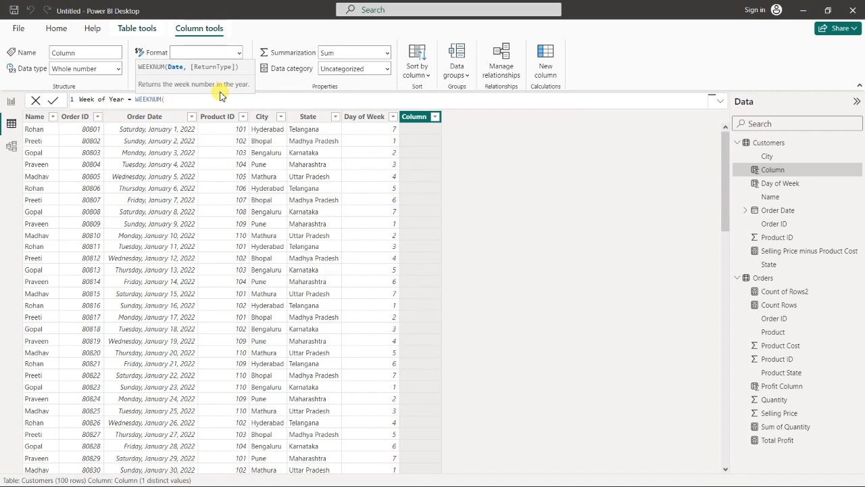
{"action": "type", "text": "order"}
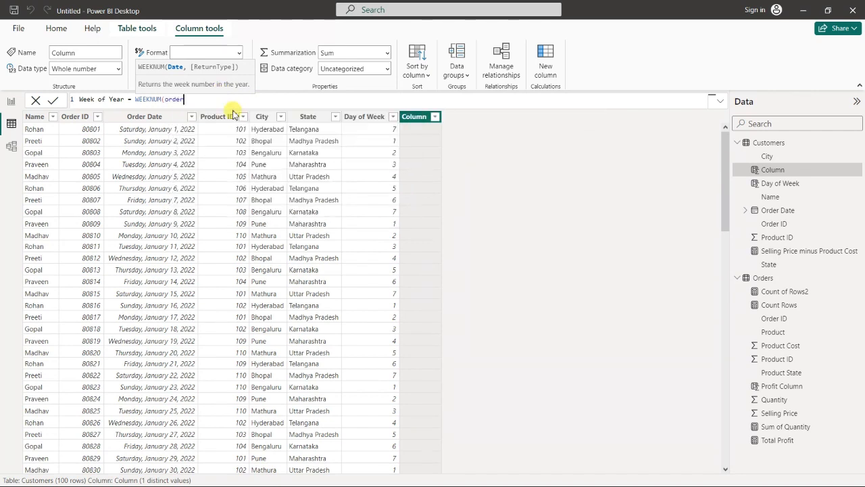
{"action": "key", "text": "BackSpace"}
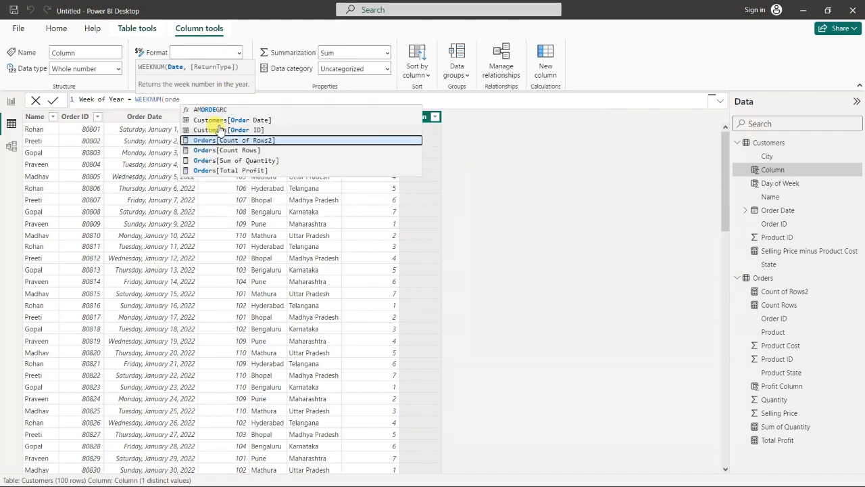
{"action": "left_click", "coordinate": [246, 120]}
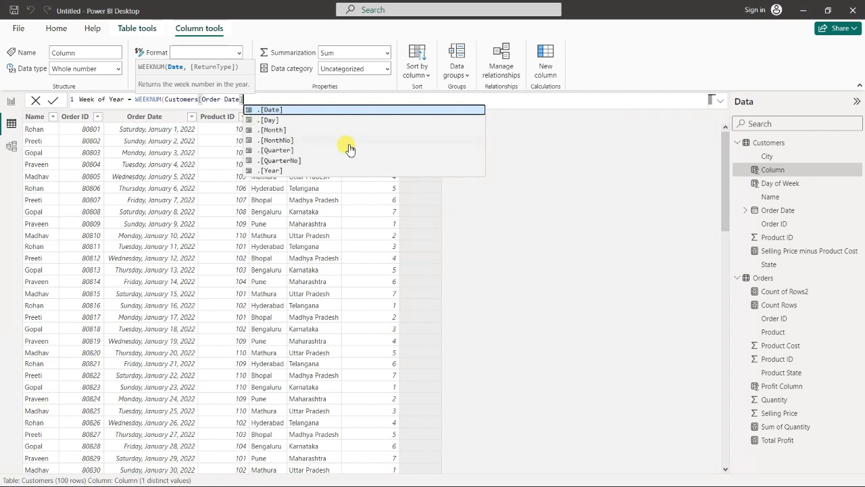
Step: Complete the WEEKNUM formula with return type 1, commit the column and review its rows
{"action": "type", "text": ","}
{"action": "key", "text": "Tab"}
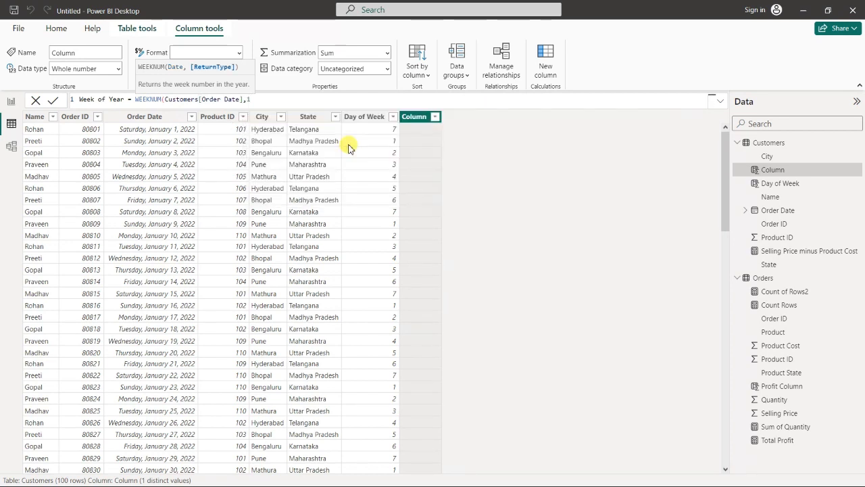
{"action": "type", "text": ")"}
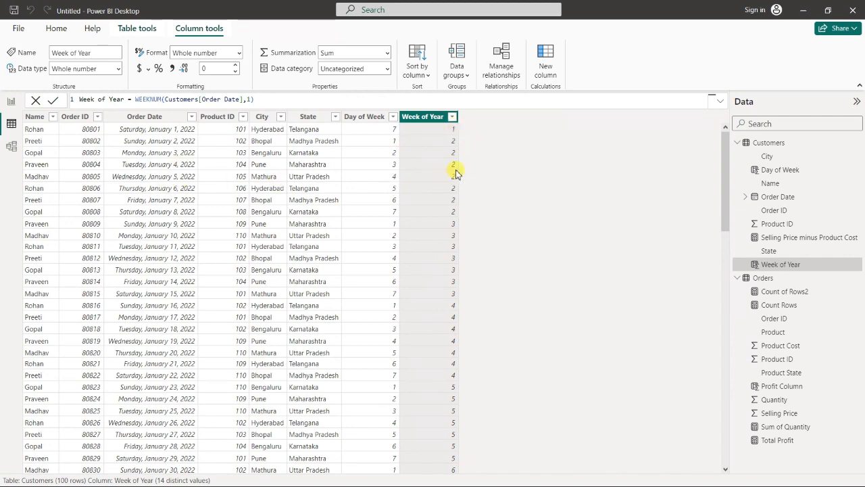
{"action": "scroll", "coordinate": [406, 419], "scroll_direction": "down", "scroll_amount": 5}
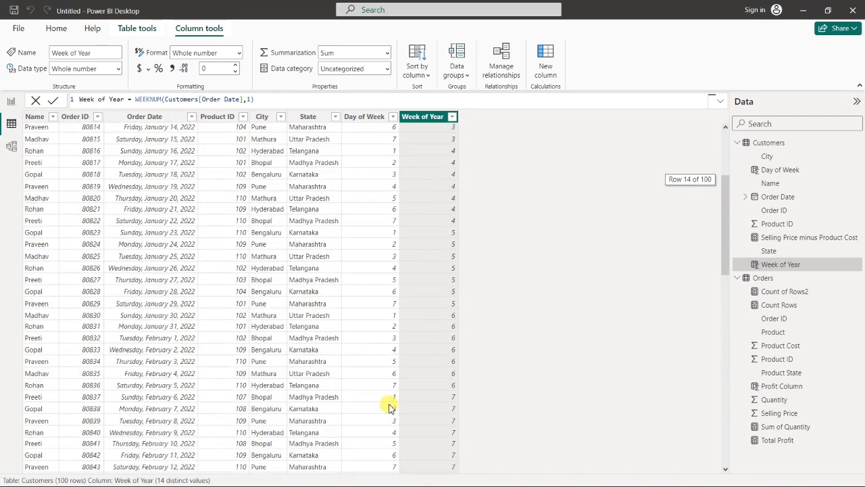
{"action": "scroll", "coordinate": [390, 406], "scroll_direction": "up", "scroll_amount": 5}
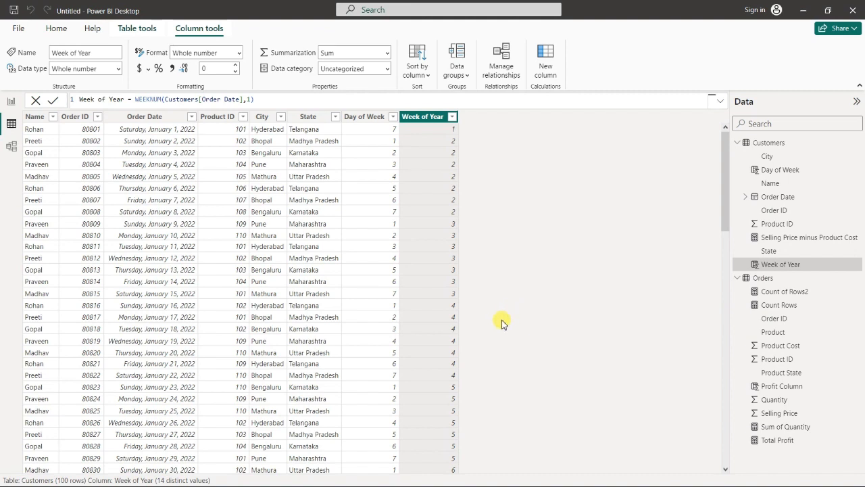
Step: Add a calculated column to the Orders table and name it Status in its formula
{"action": "left_click", "coordinate": [751, 278]}
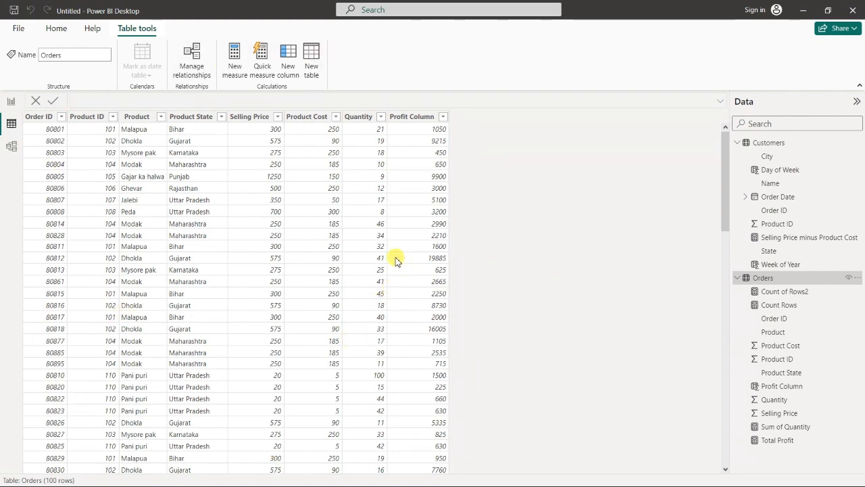
{"action": "left_click", "coordinate": [369, 119]}
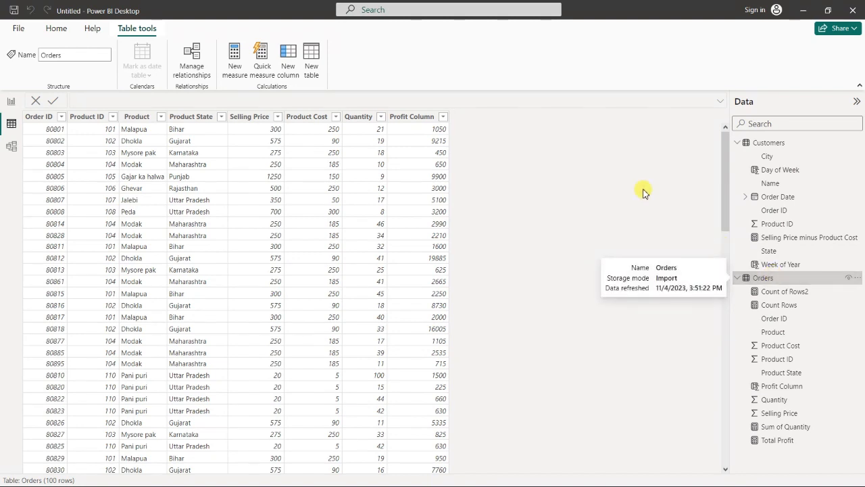
{"action": "left_click", "coordinate": [289, 58]}
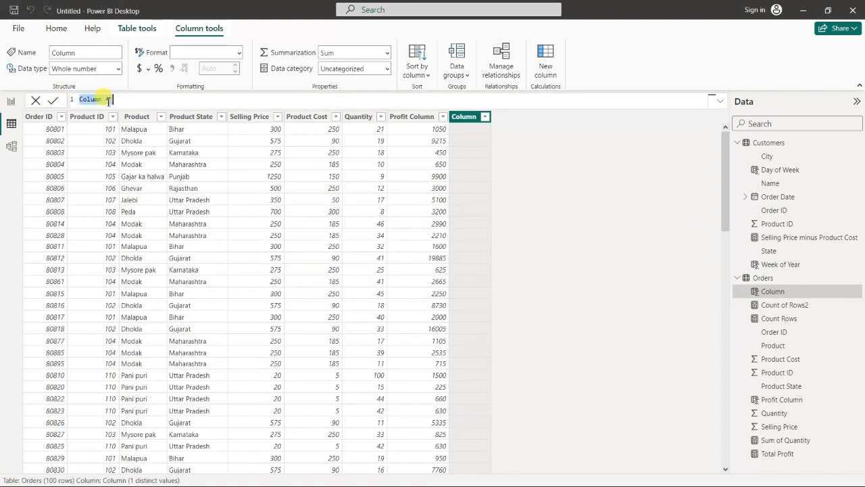
{"action": "type", "text": "Statu"}
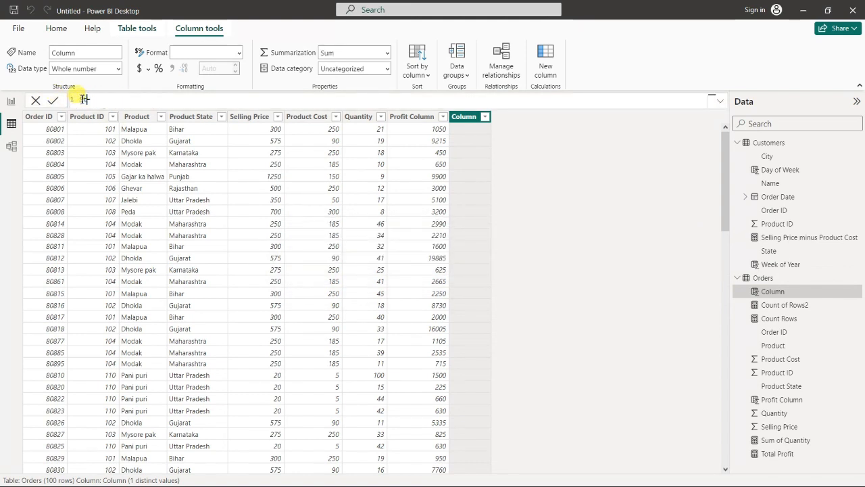
{"action": "type", "text": "s = I"}
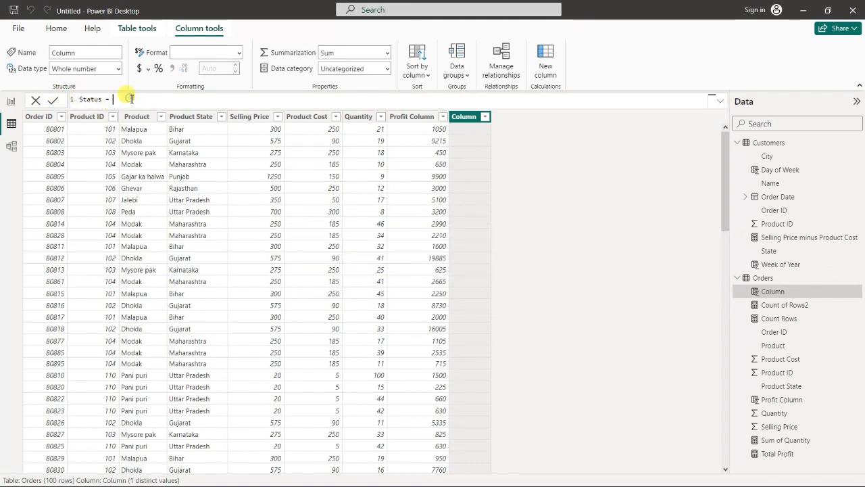
Step: Start the Status formula with an IF function whose logical test is Orders[Quantity]<30
{"action": "type", "text": "F"}
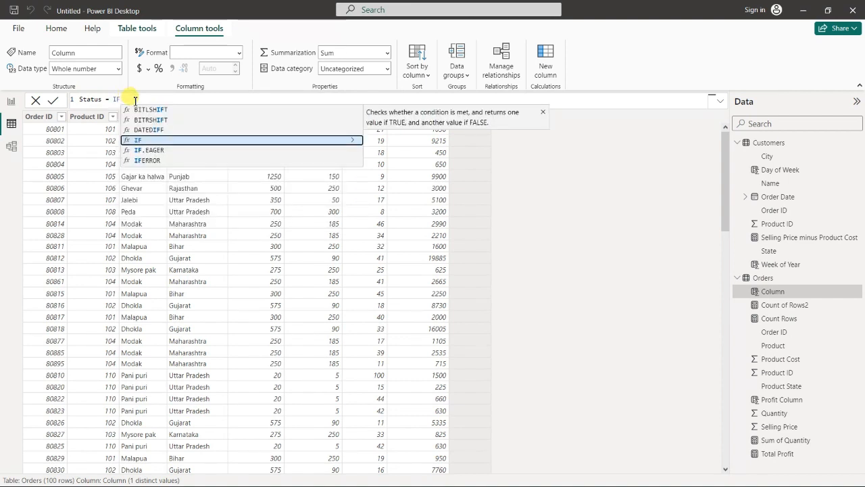
{"action": "left_click", "coordinate": [141, 141]}
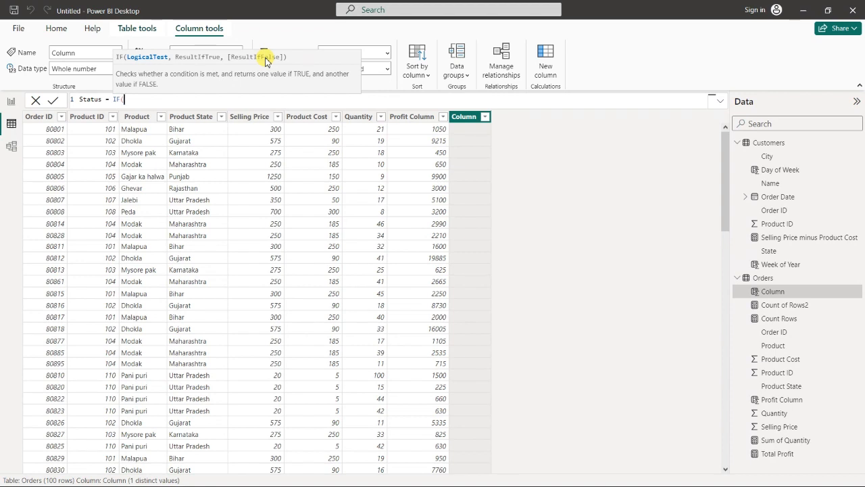
{"action": "type", "text": "q"}
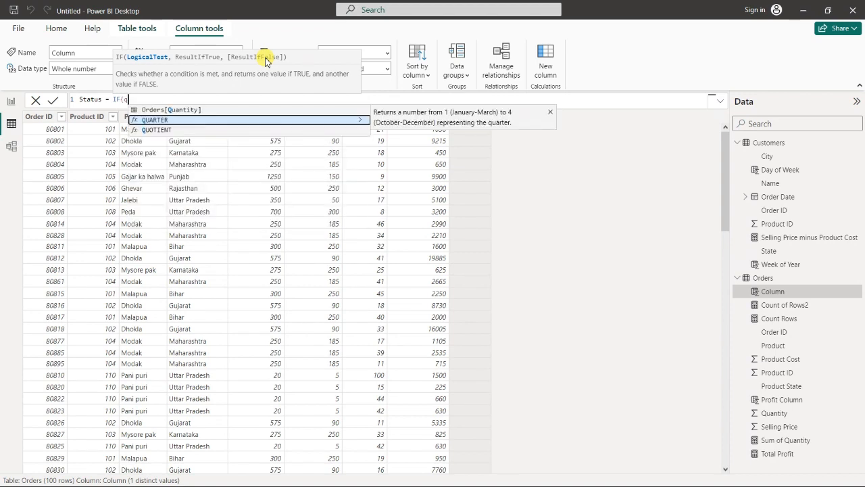
{"action": "left_click", "coordinate": [218, 110]}
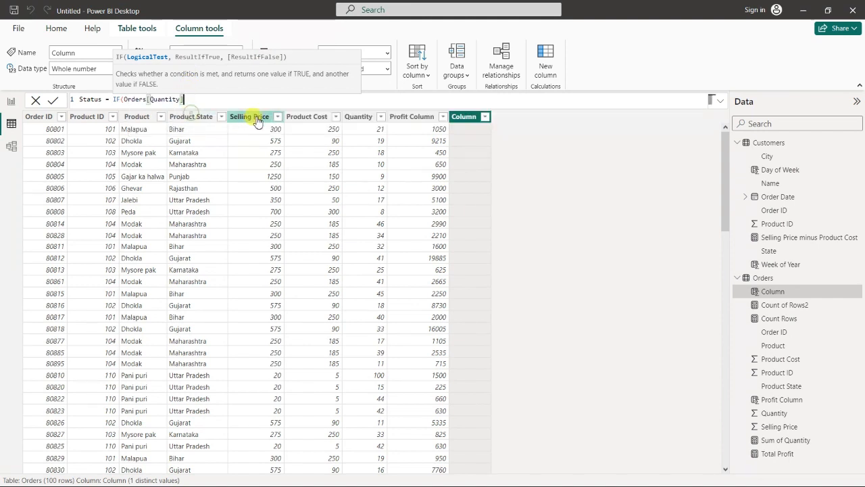
{"action": "type", "text": ">"}
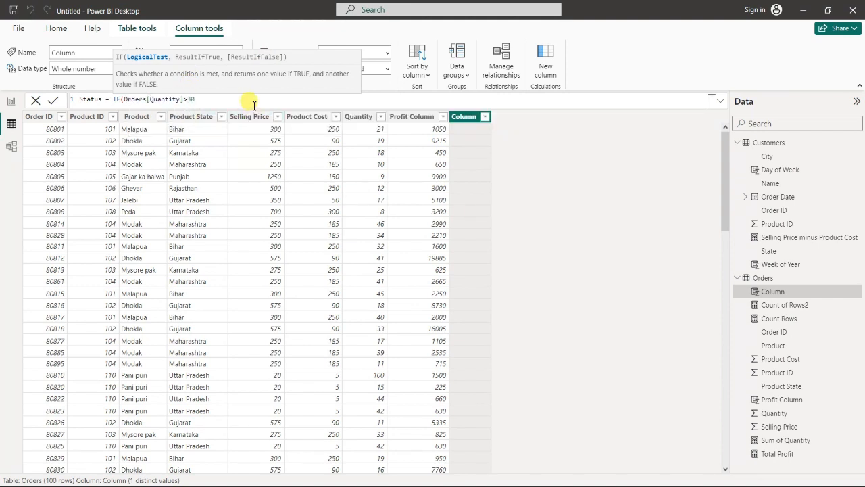
{"action": "key", "text": "BackSpace"}
{"action": "type", "text": "<"}
{"action": "type", "text": "30"}
Step: Complete the IF formula with "Low Quantity" if true and "High Quantity" if false, commit the column and review its rows
{"action": "type", "text": ","}
{"action": "type", "text": "\"\""}
{"action": "type", "text": "Low Quant"}
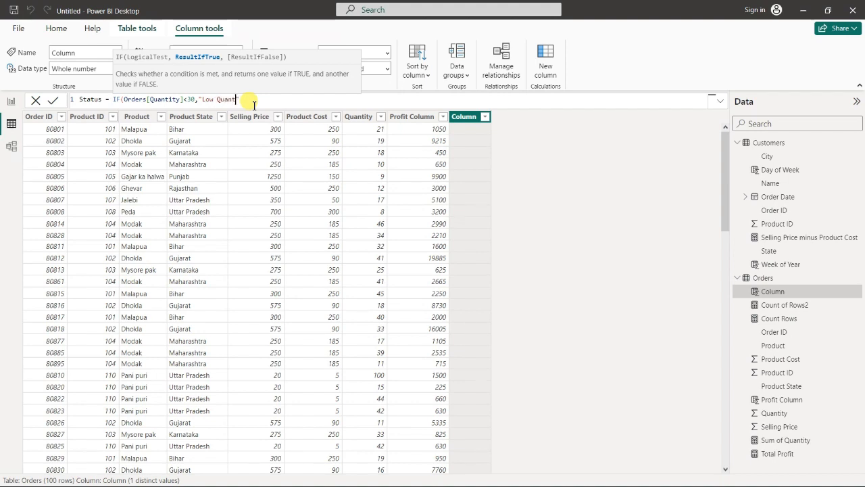
{"action": "type", "text": "ity\","}
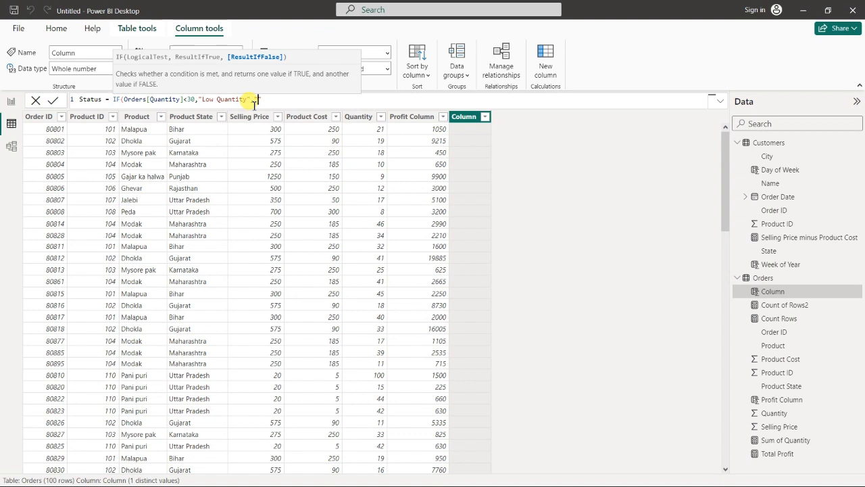
{"action": "type", "text": "\"High Quantity\")"}
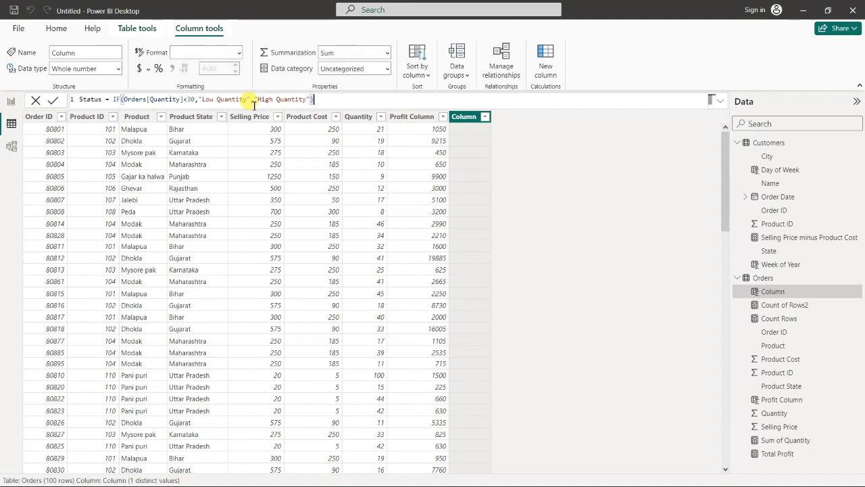
{"action": "key", "text": "Return"}
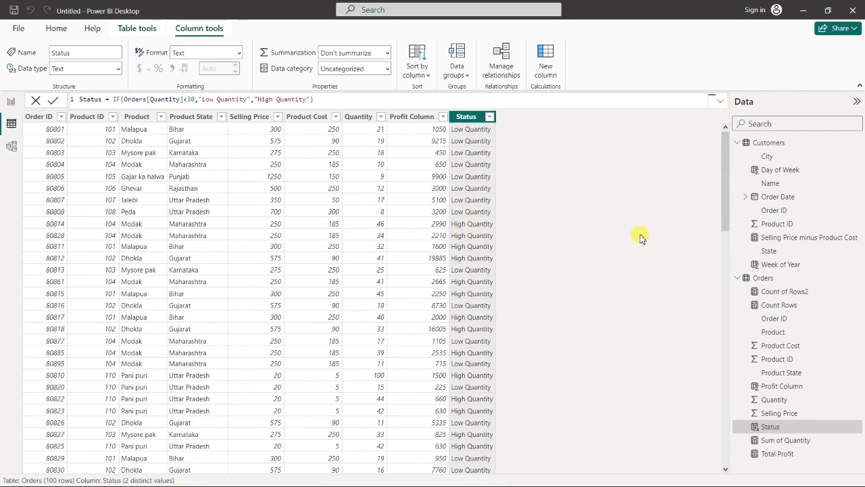
{"action": "scroll", "coordinate": [603, 311], "scroll_direction": "down", "scroll_amount": 2}
{"action": "scroll", "coordinate": [603, 311], "scroll_direction": "up", "scroll_amount": 2}
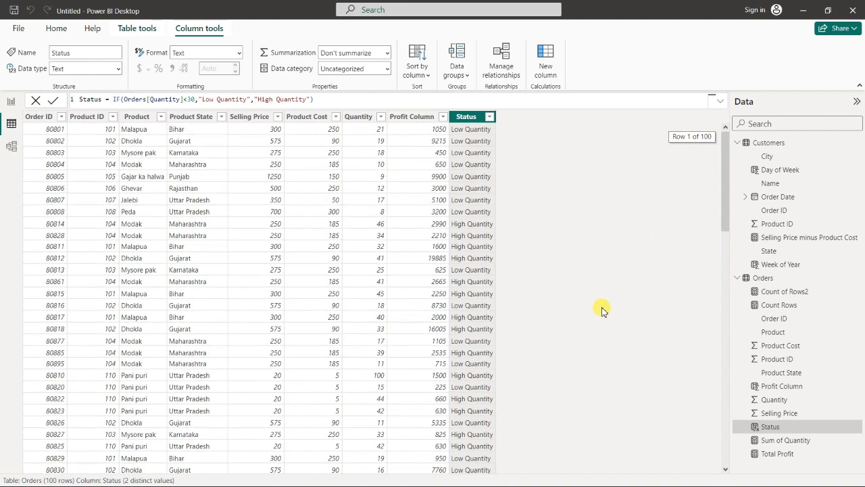